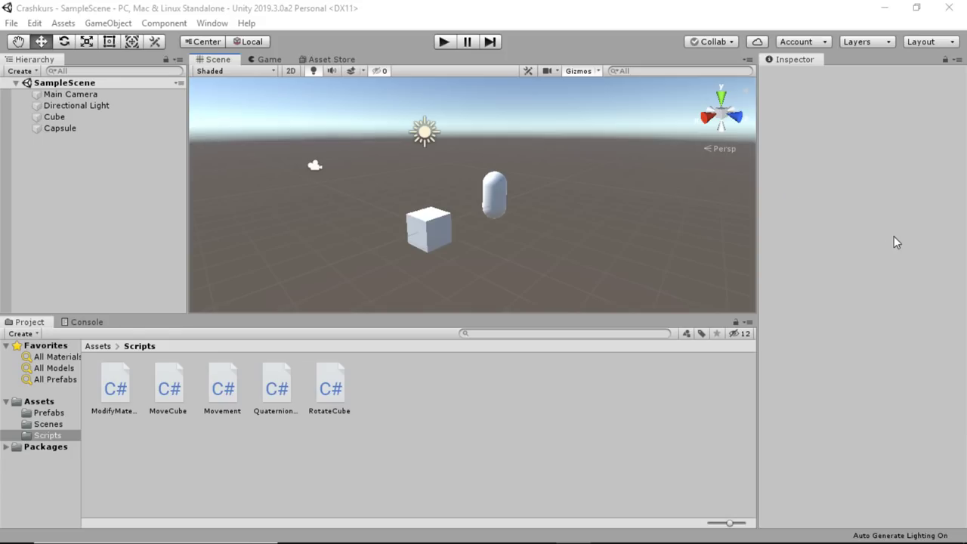
Delete the Cube and the Capsule from the scene
left_click(447, 225)
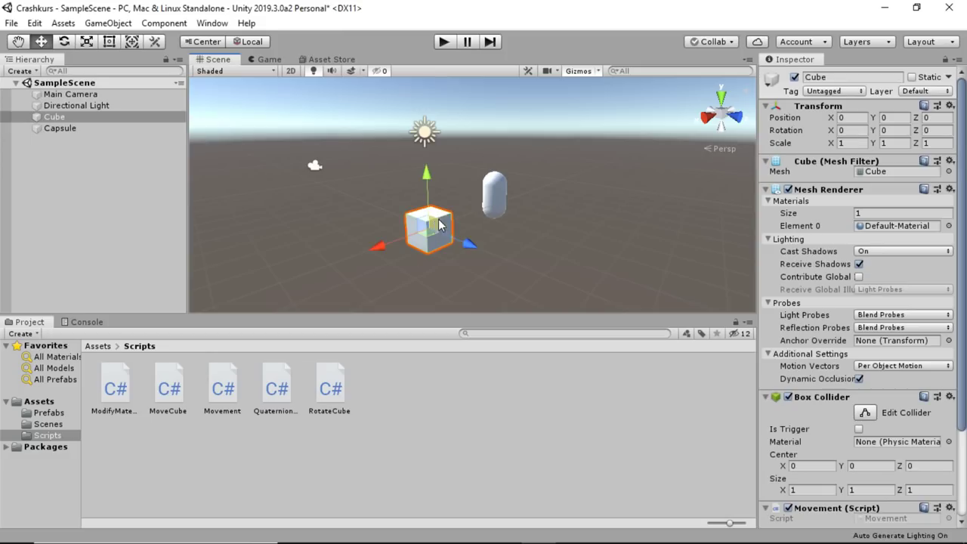
key("Delete")
left_click(493, 196)
key("Delete")
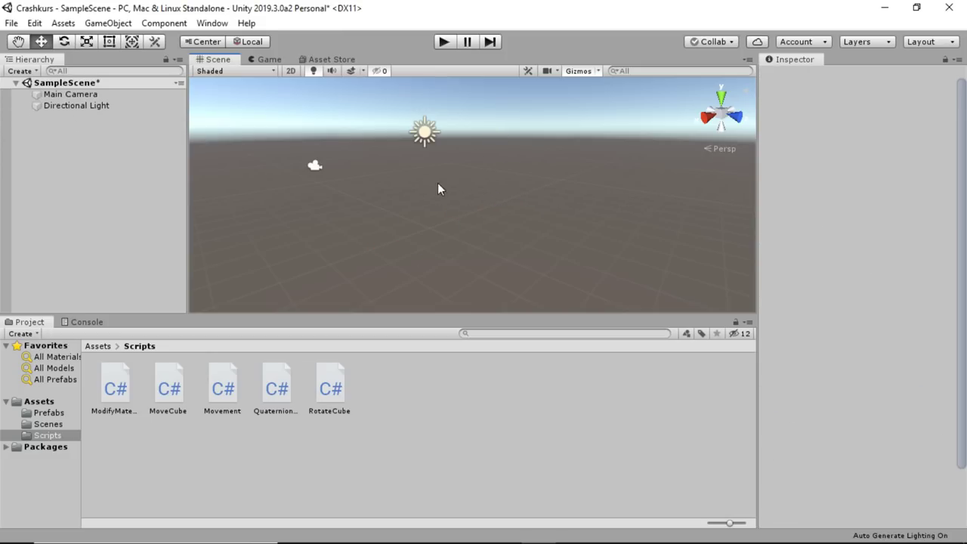
Add a Plane from the 3D Object menu and expand its Transform settings
left_click(108, 24)
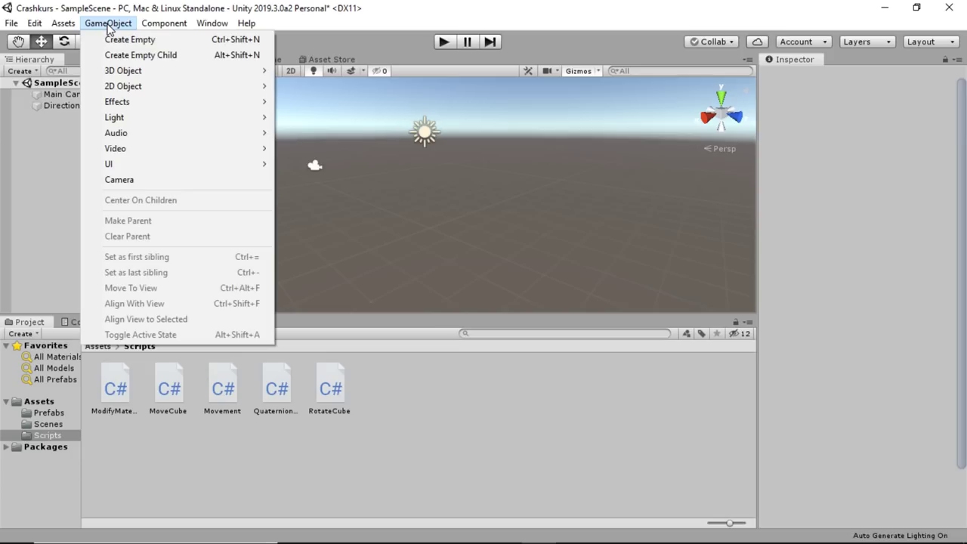
mouse_move(114, 76)
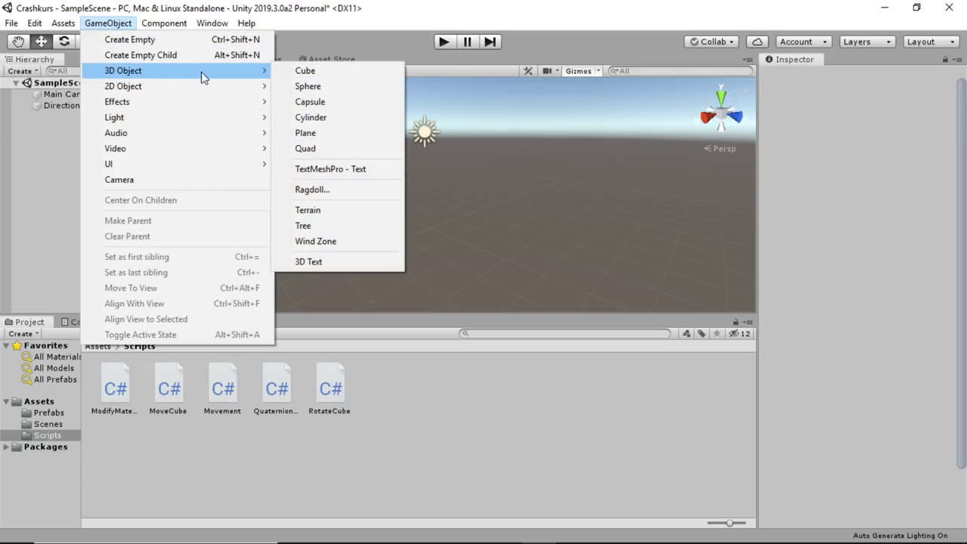
left_click(306, 133)
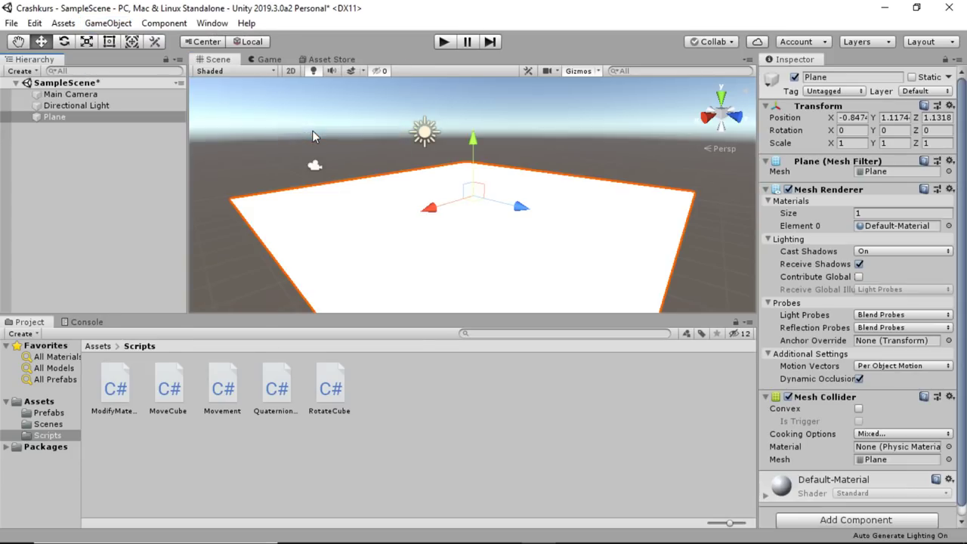
left_click(838, 107)
left_click(846, 121)
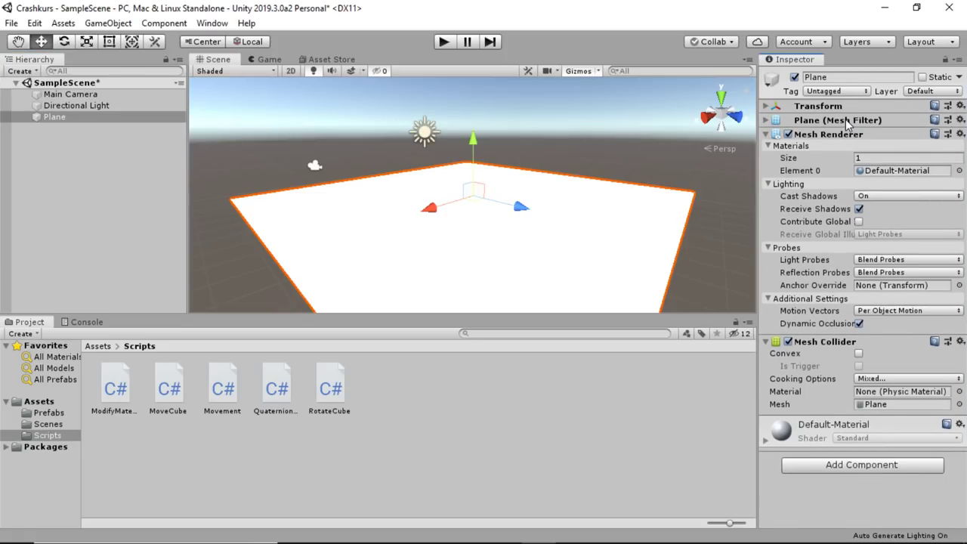
left_click(817, 108)
Set the Plane's position to X 0, Y -0.2, Z 0
left_click(853, 117)
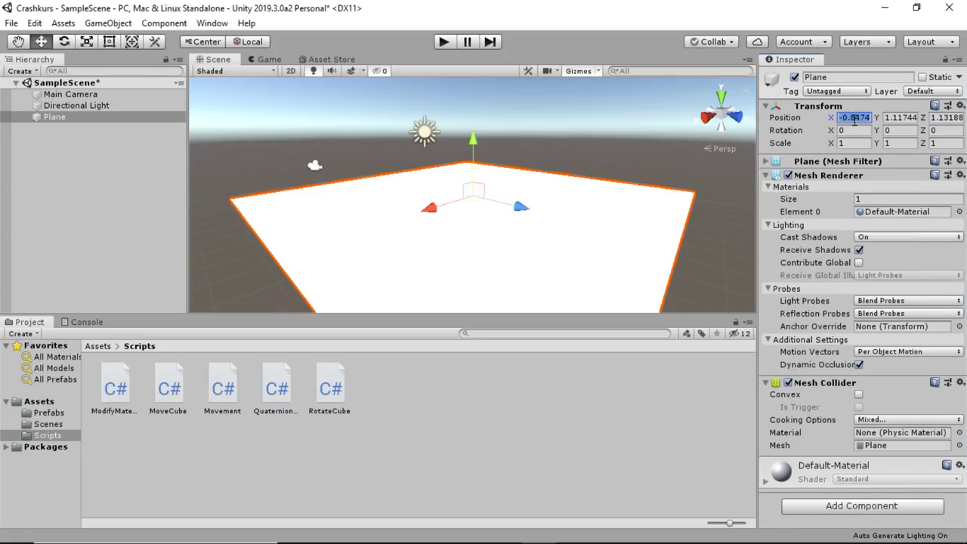
type("0")
key("Tab")
type("0")
key("Tab")
type("0")
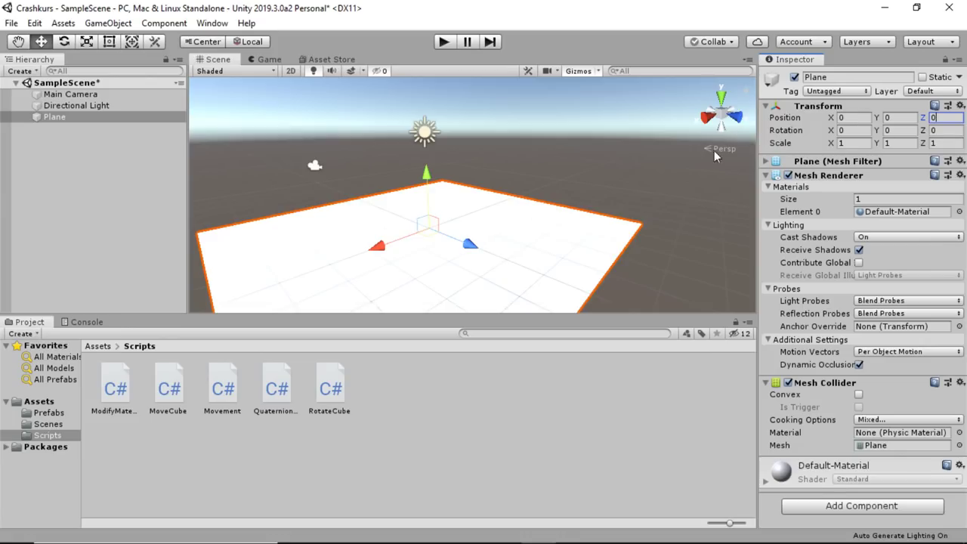
left_click(514, 168)
left_click(446, 236)
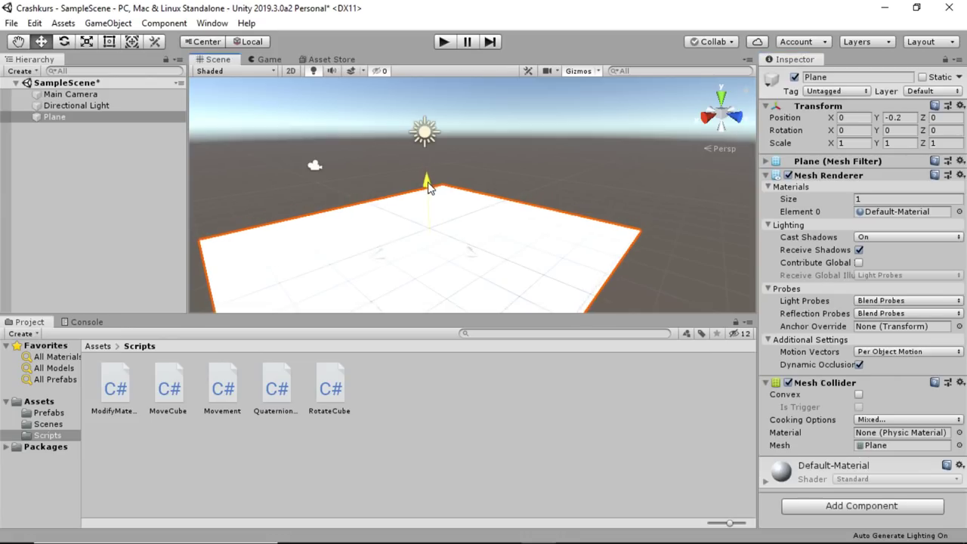
left_click(491, 168)
scroll(494, 167, "up", 1)
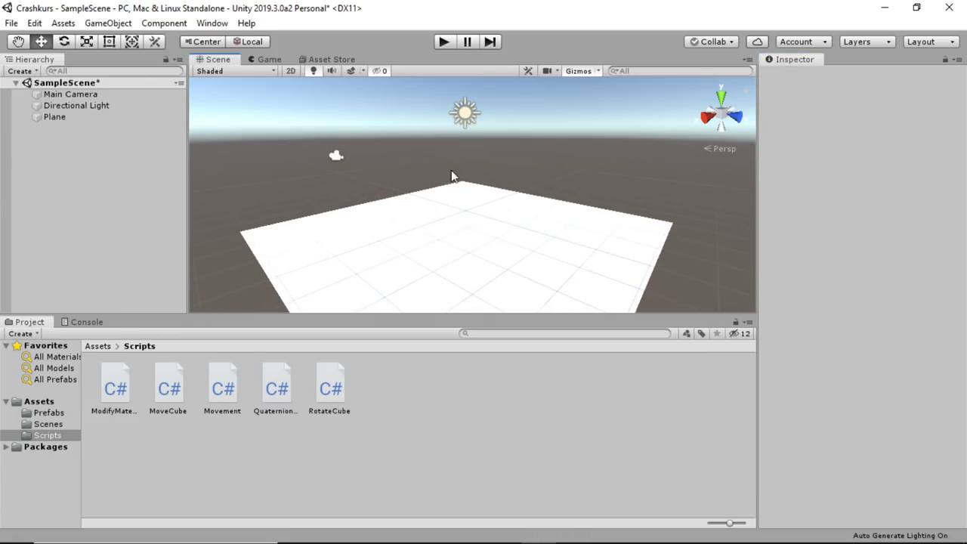
Add a Cube to the scene from the 3D Object menu
left_click(108, 22)
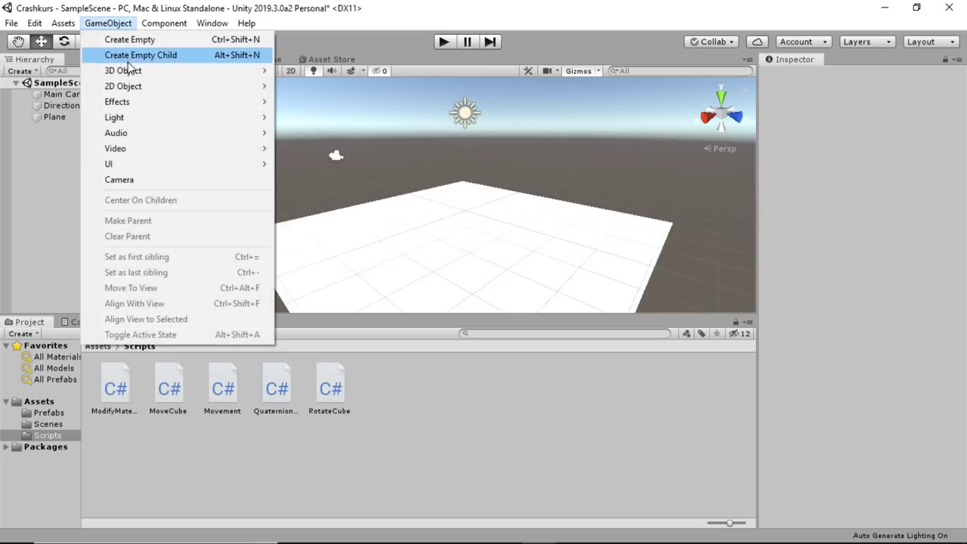
mouse_move(126, 73)
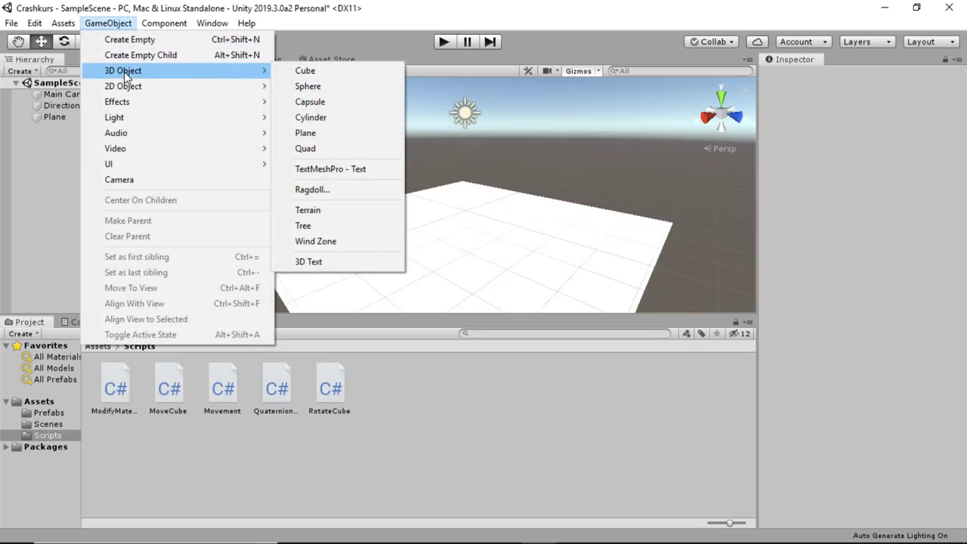
left_click(305, 73)
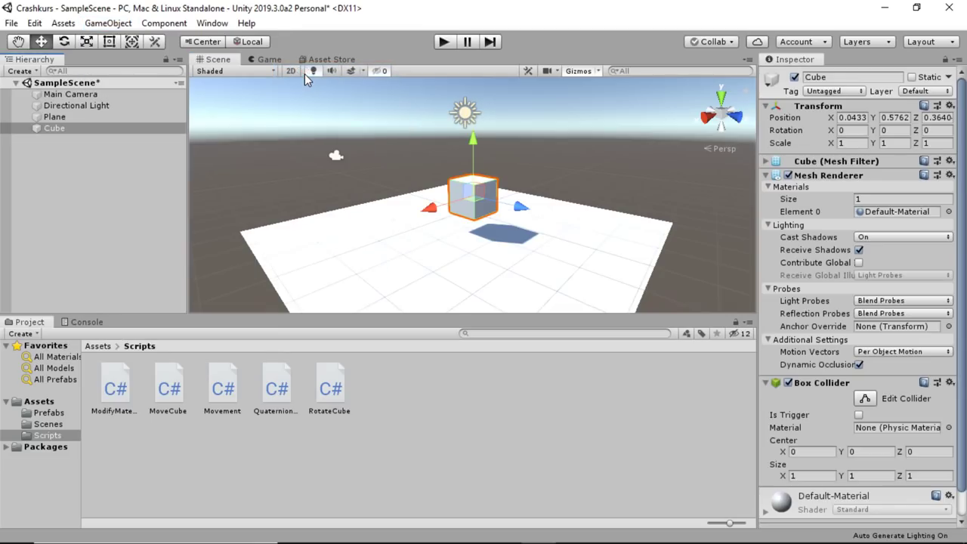
Move the Main Camera to Y 2.32, Z -4.67 and tilt it down toward the cube
left_click(337, 159)
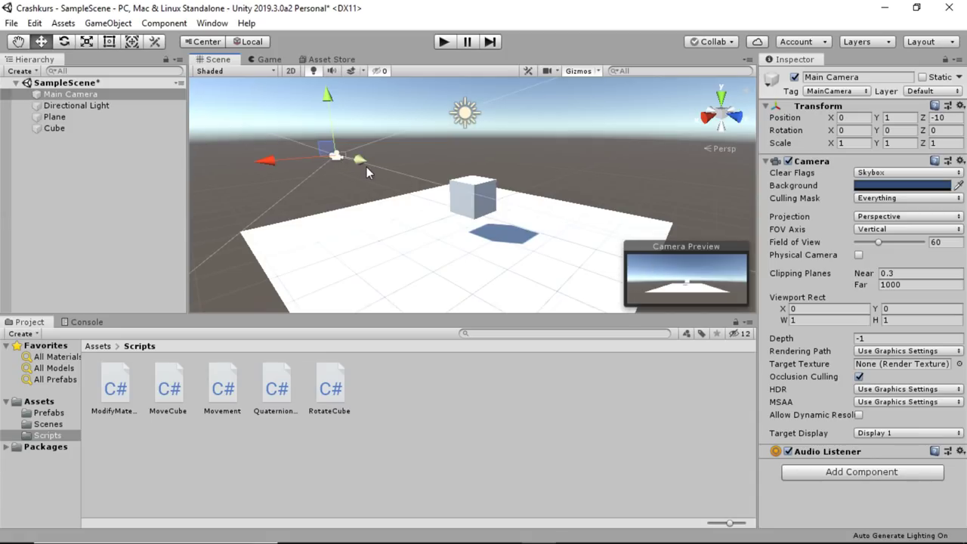
left_click_drag(363, 164, 393, 198)
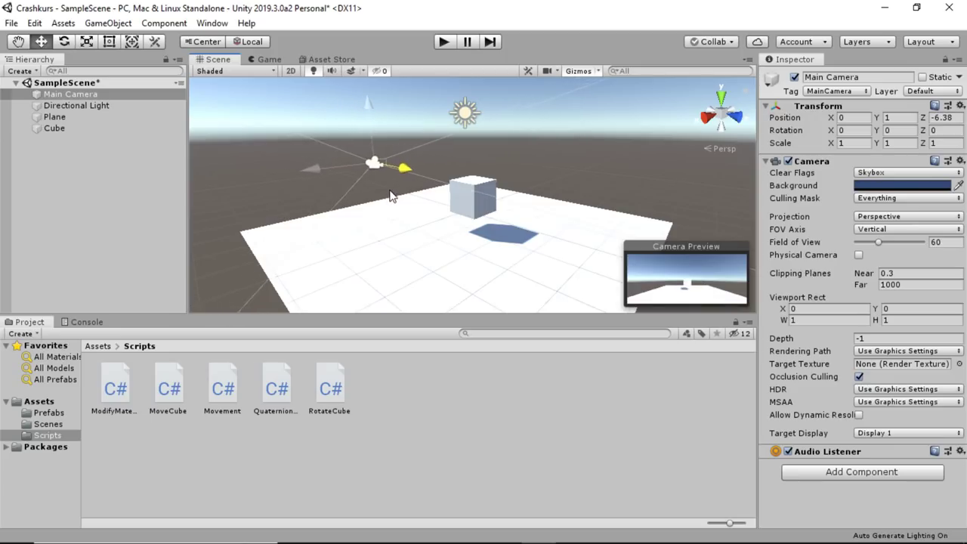
left_click_drag(382, 106, 386, 84)
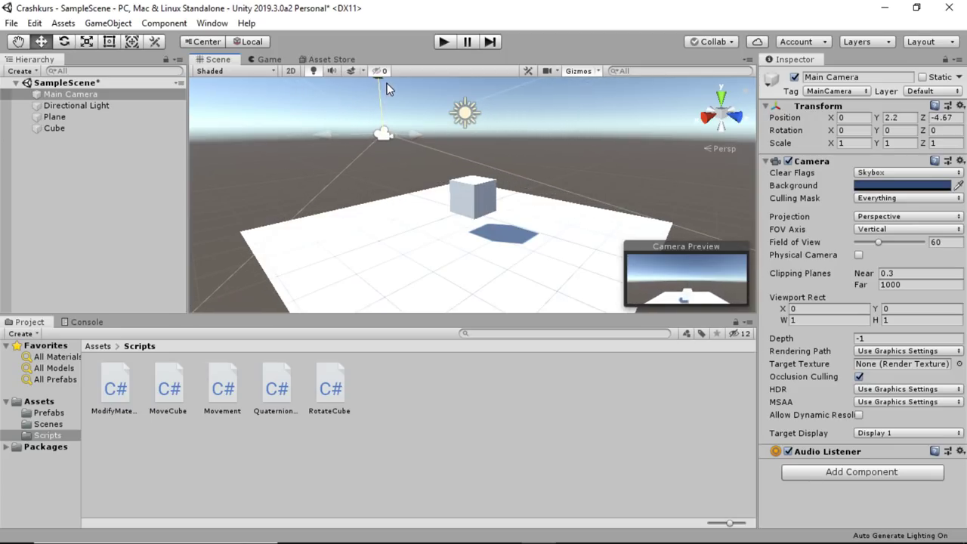
left_click(64, 43)
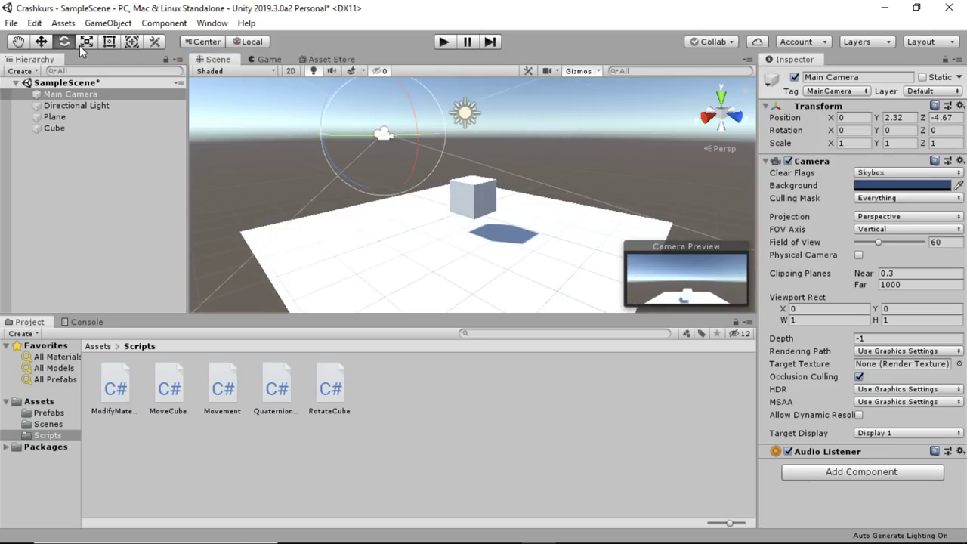
left_click_drag(401, 95, 416, 134)
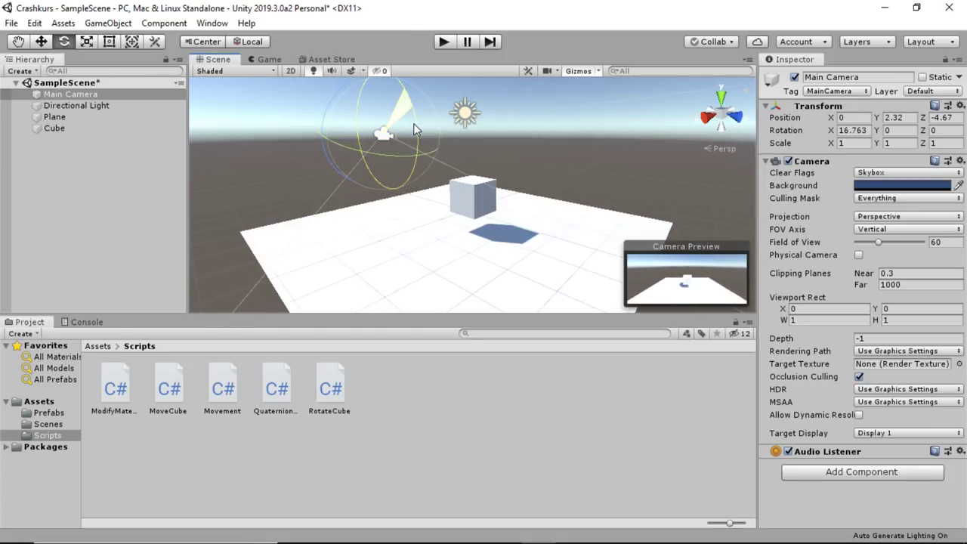
left_click(385, 119)
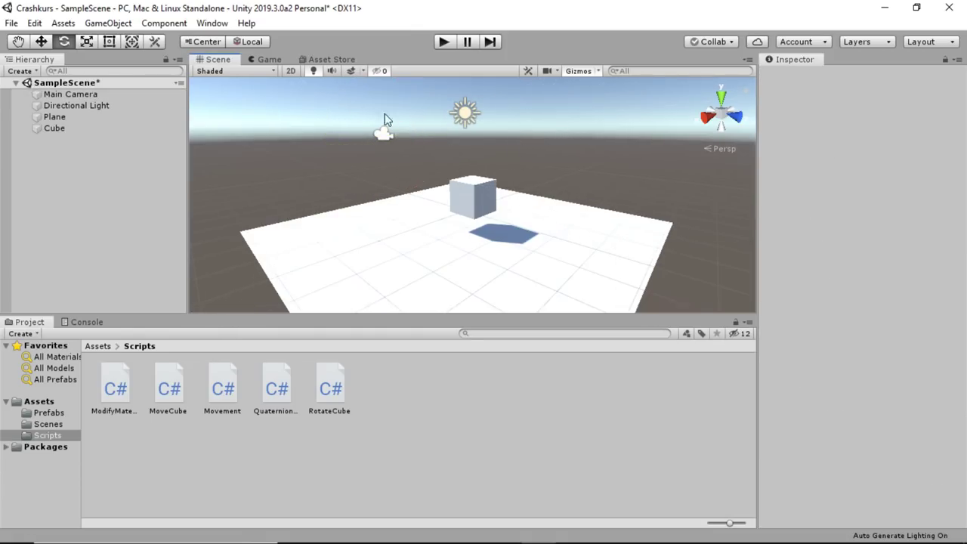
Preview the scene in the Game view, then show the Assets folder
left_click(271, 61)
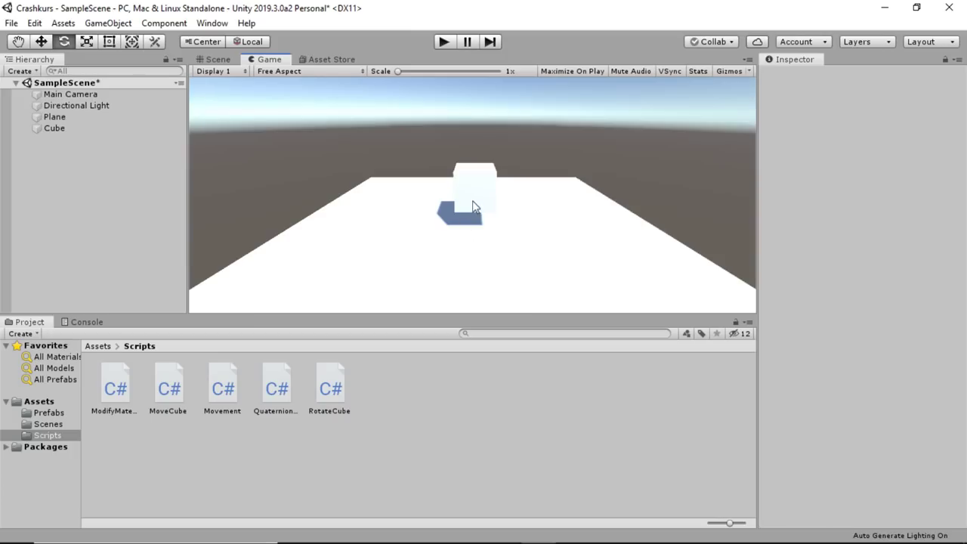
left_click(215, 60)
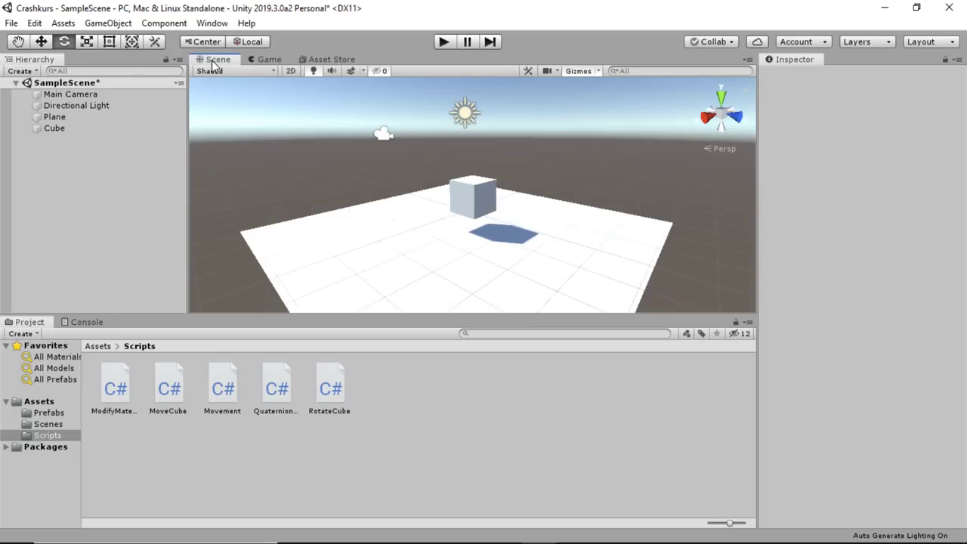
left_click(102, 345)
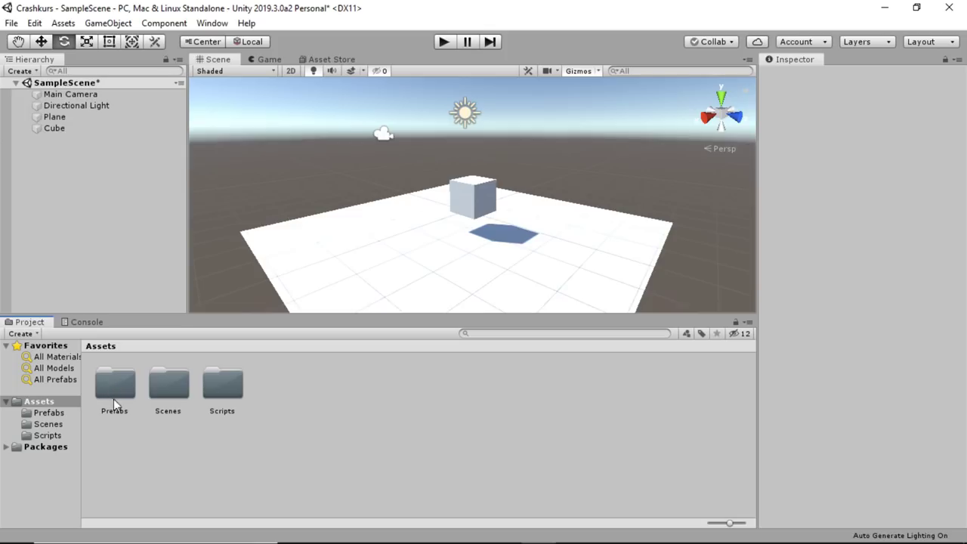
Create a folder named Materials in Assets
right_click(345, 436)
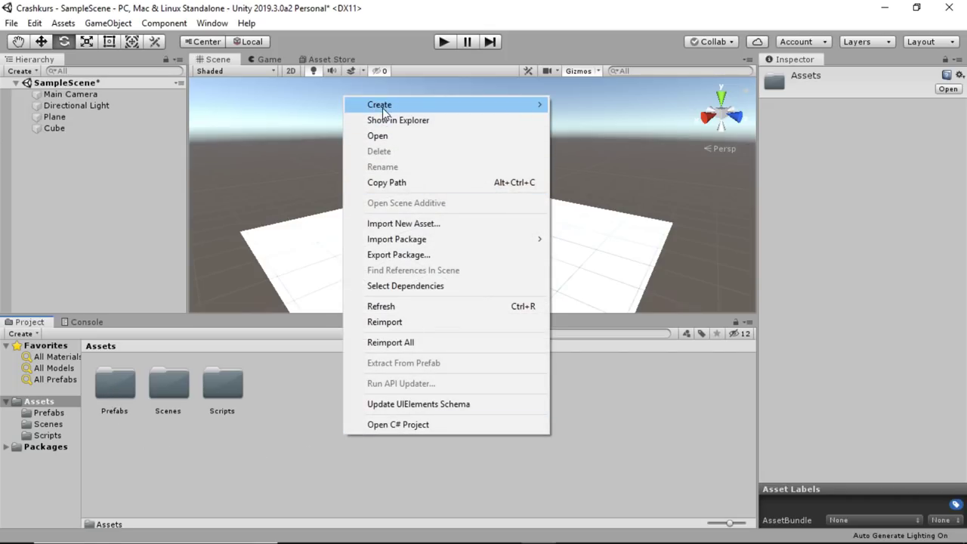
mouse_move(382, 106)
left_click(570, 31)
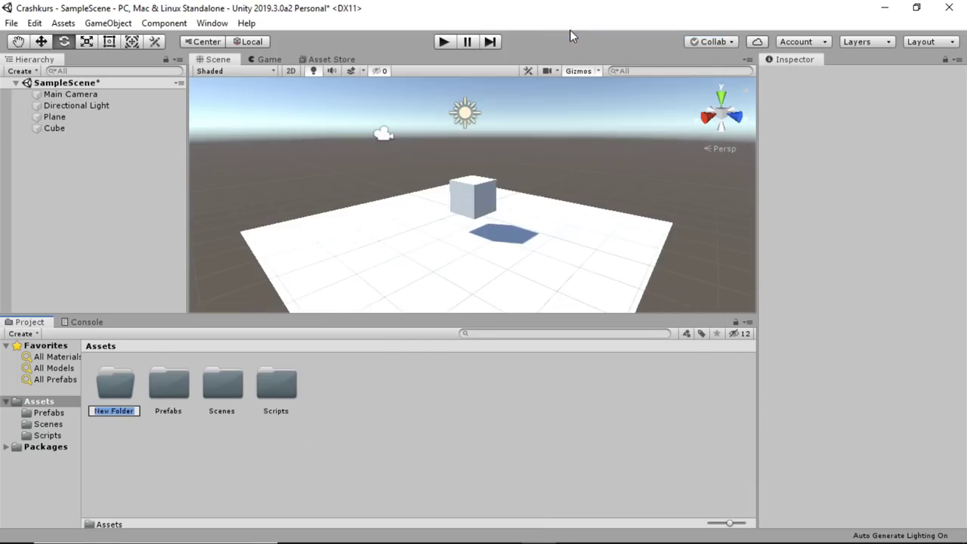
type("Materials")
key("Return")
Inside Materials, create a new material named CubeMaterial
double_click(117, 385)
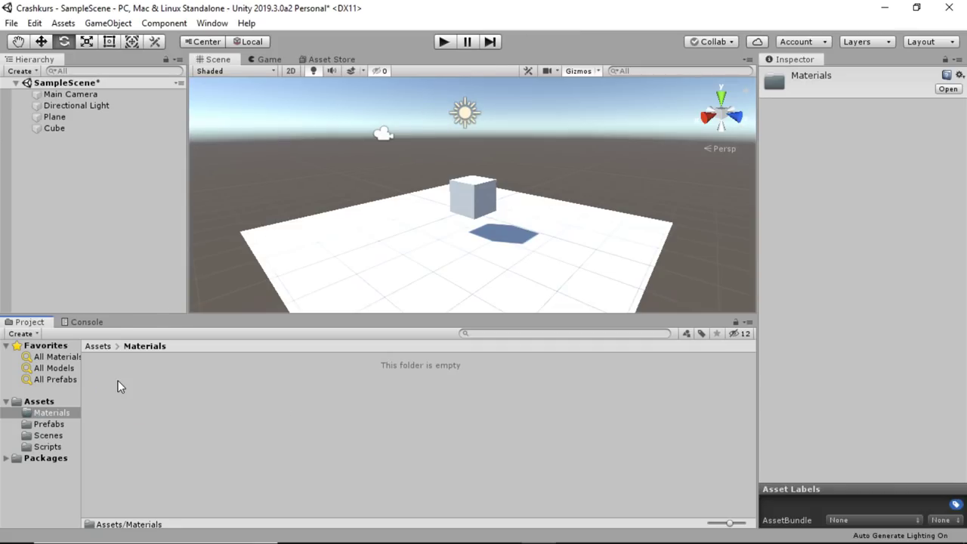
right_click(207, 401)
mouse_move(256, 75)
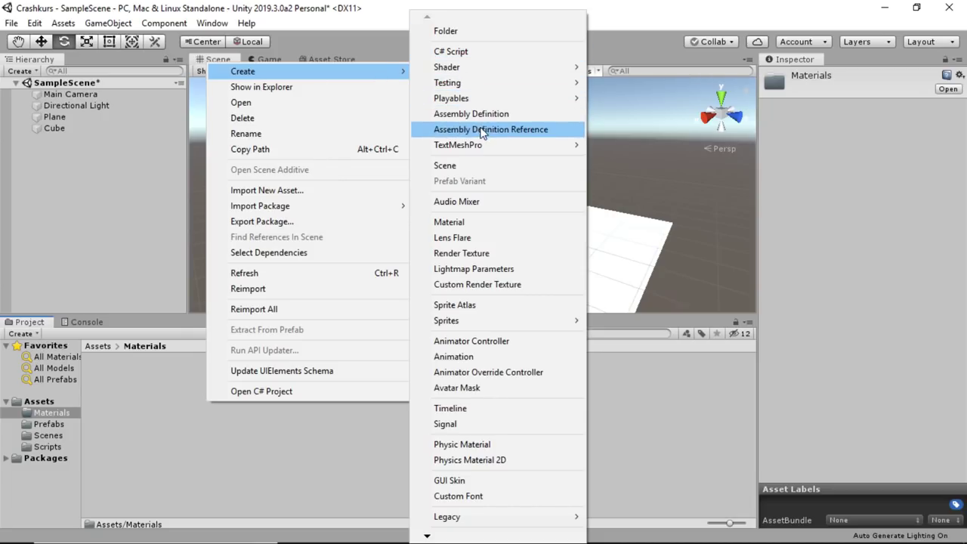
left_click(450, 223)
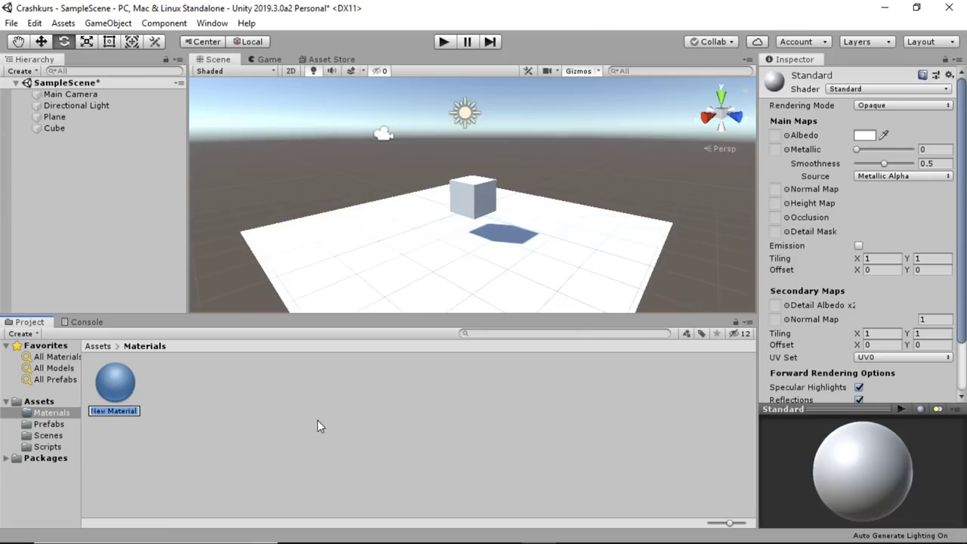
type("cube")
key("BackSpace")
key("BackSpace")
key("BackSpace")
key("BackSpace")
type("CubeM")
type("aterial")
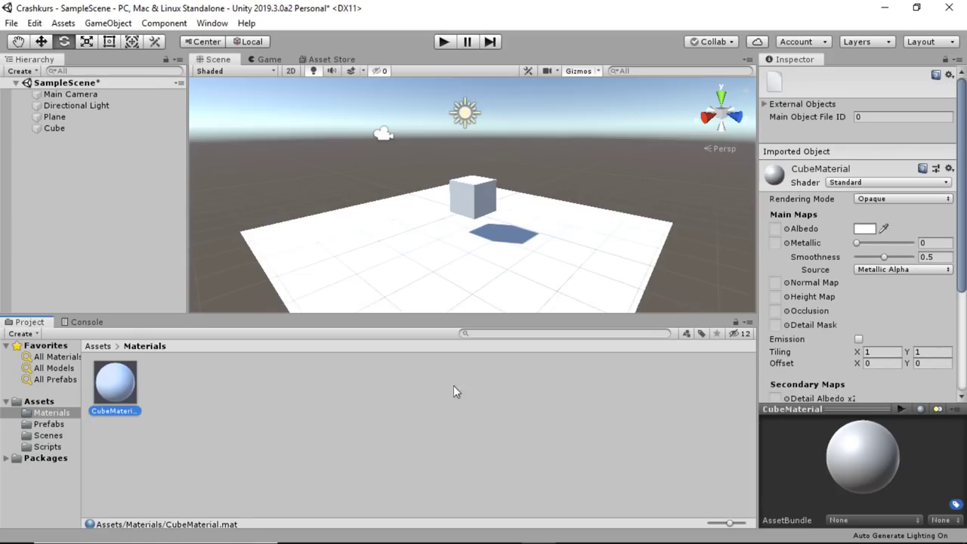
Set CubeMaterial's albedo colour to near-black 0A0A0A
left_click(865, 230)
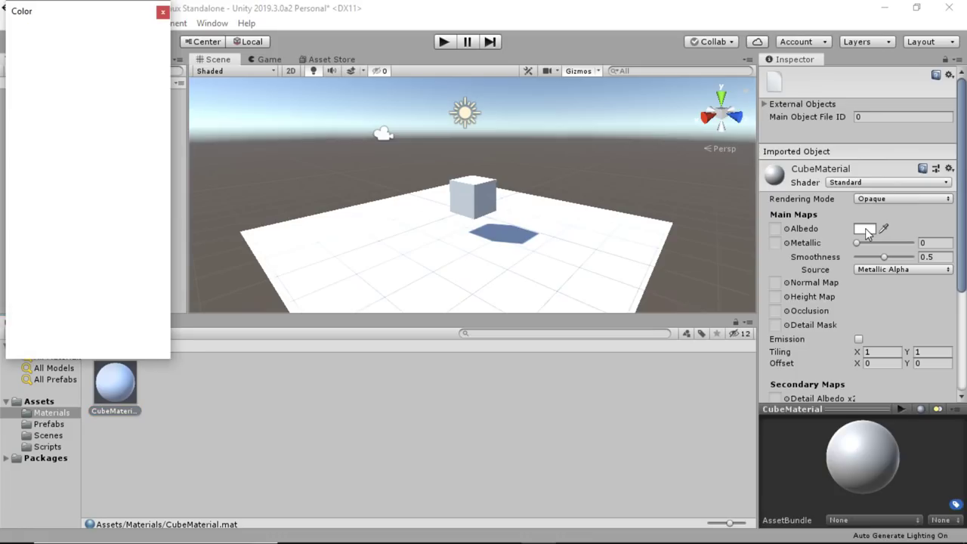
left_click(69, 156)
left_click_drag(69, 157, 54, 172)
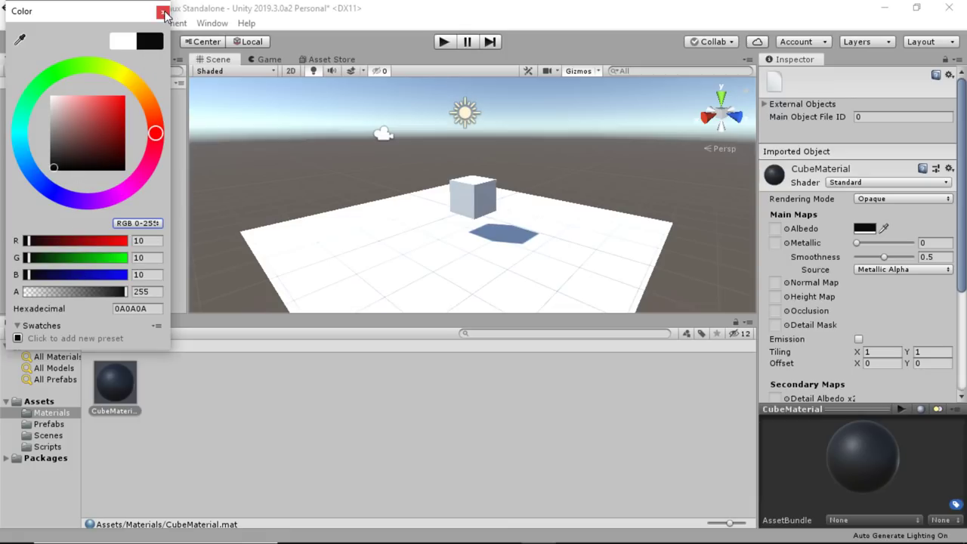
Drag CubeMaterial onto the cube in the Scene view
left_click(163, 12)
left_click(220, 425)
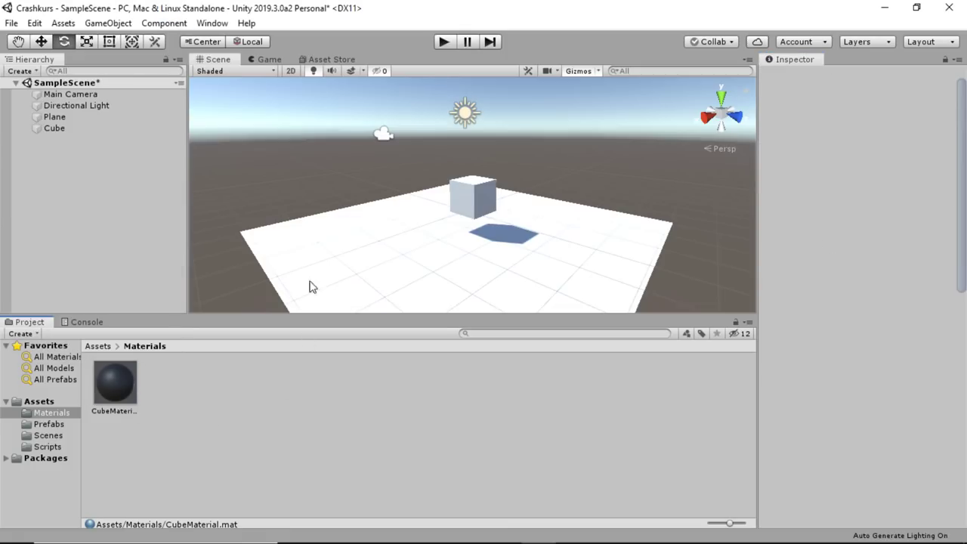
left_click_drag(113, 406, 464, 199)
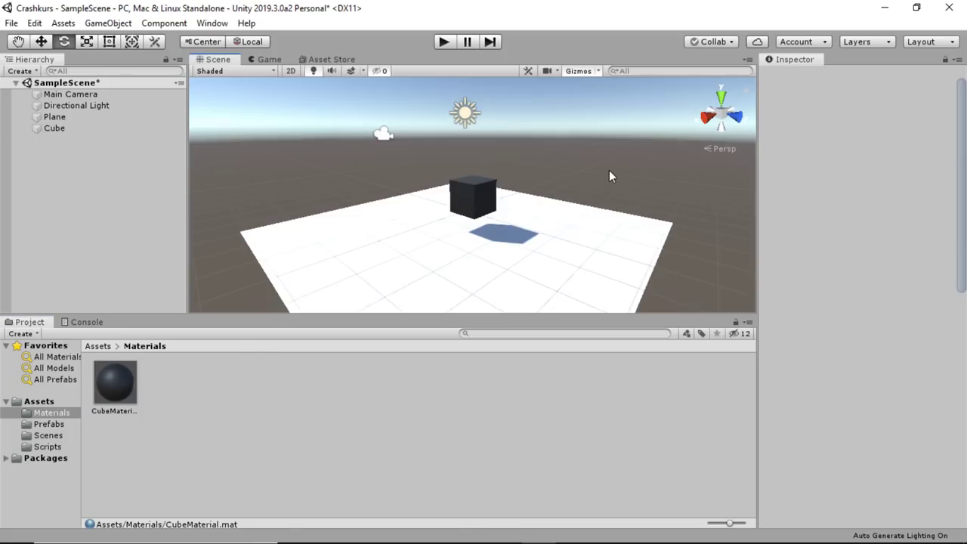
Select the Main Camera to show its Camera component and preview in the Inspector
left_click(381, 135)
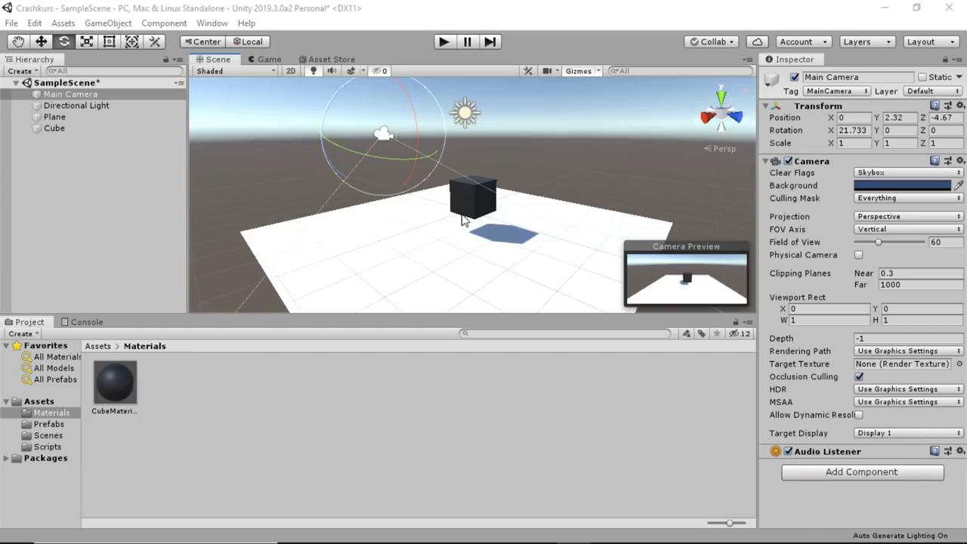
Add a Rigidbody component to the Cube via the Add Component search
left_click(473, 199)
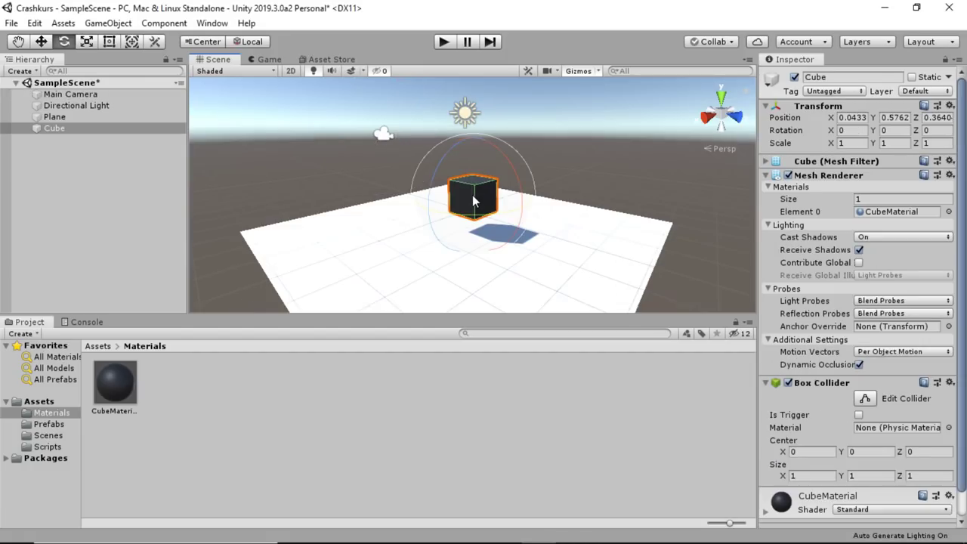
left_click(41, 41)
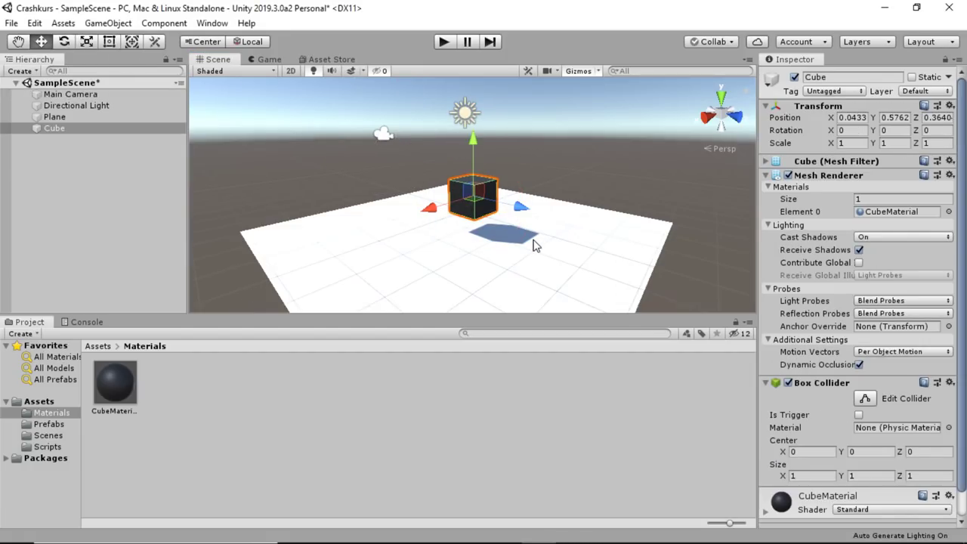
scroll(782, 362, "down", 2)
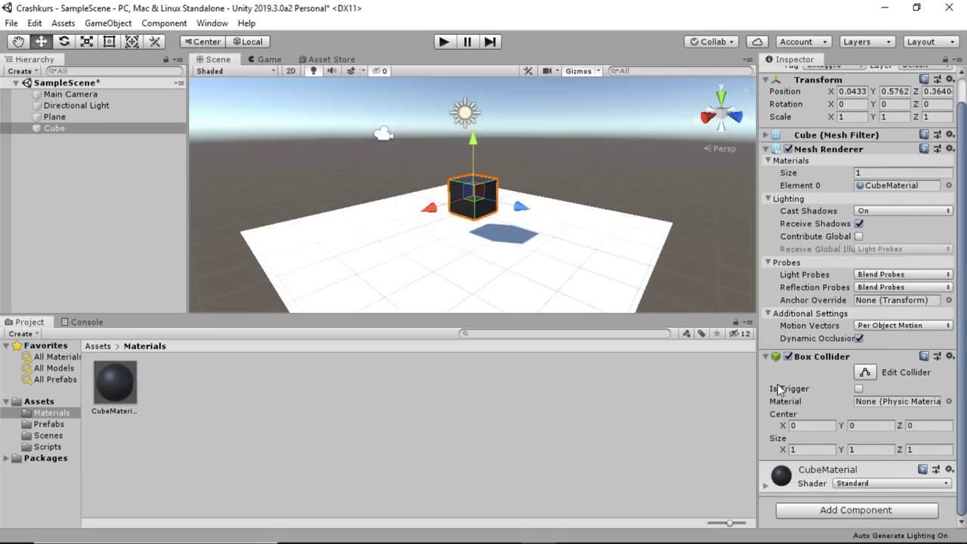
left_click(806, 513)
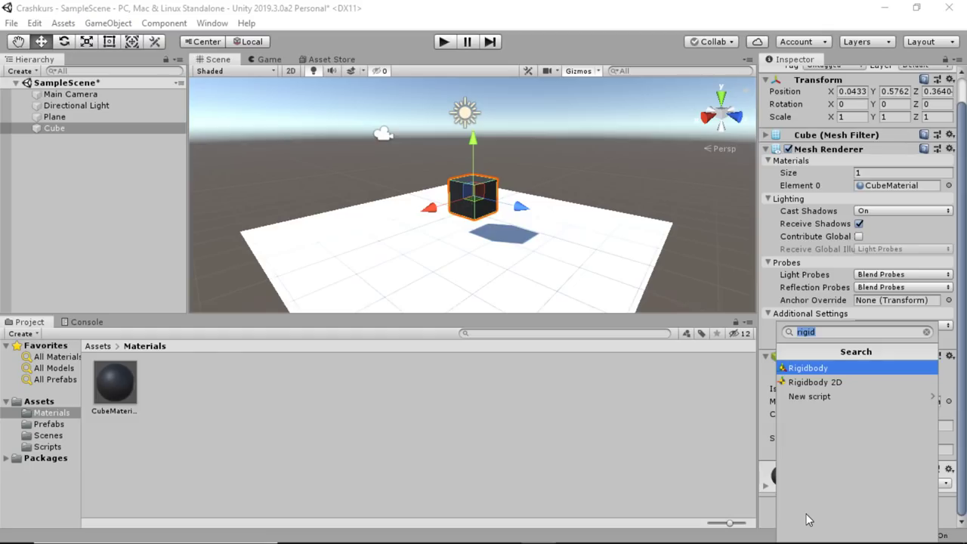
key("BackSpace")
type("gid")
left_click(815, 370)
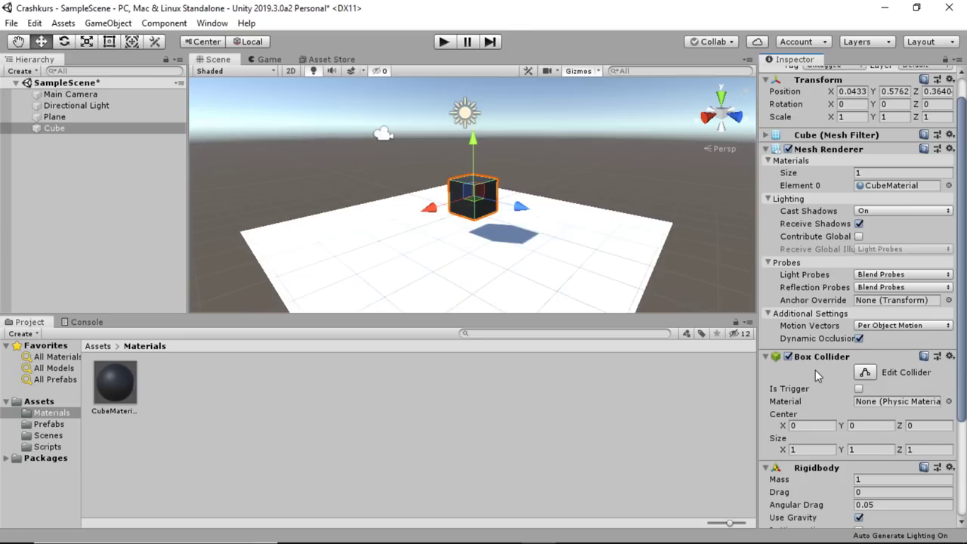
Lift the cube to about Y 3.45 and play the scene to watch it fall
left_click_drag(480, 139, 478, 52)
scroll(448, 187, "down", 2)
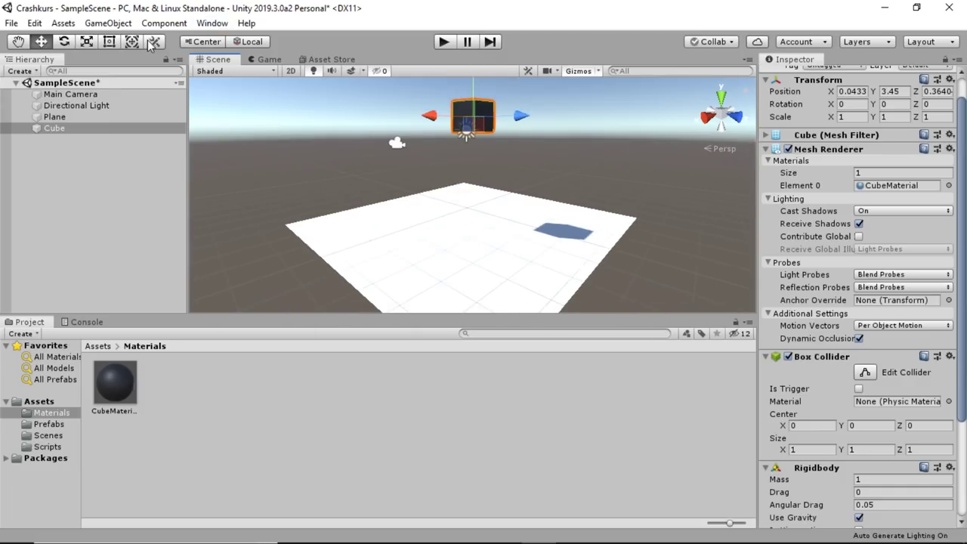
left_click(441, 44)
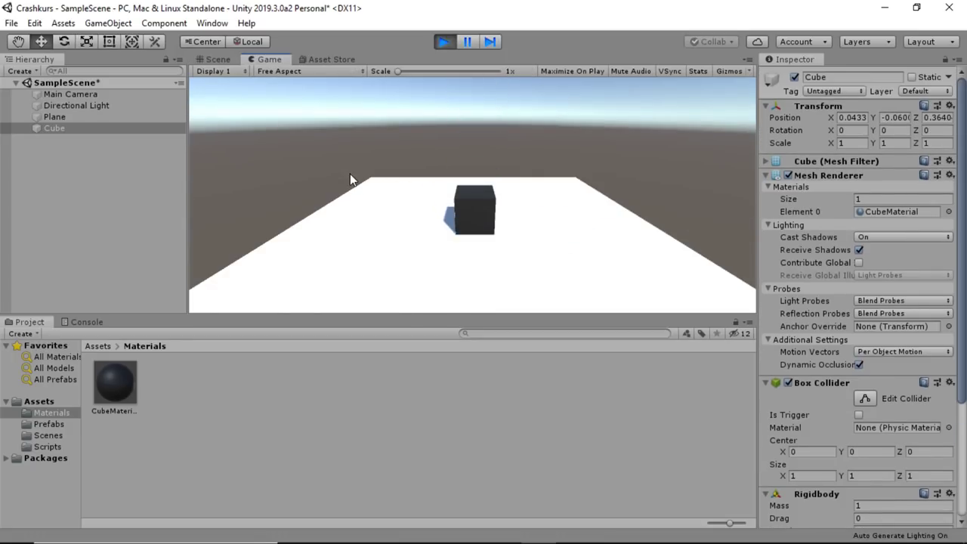
left_click(442, 42)
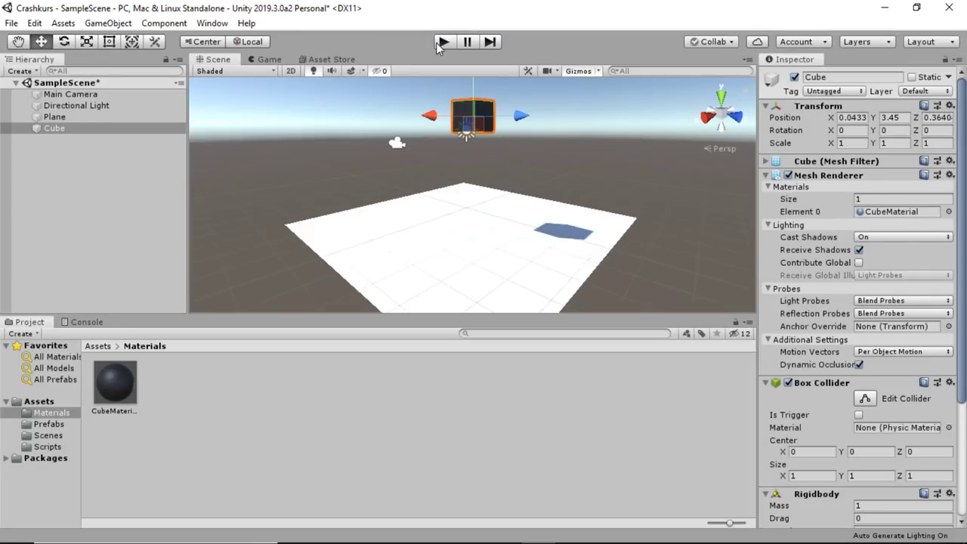
Tilt the cube to rotation 34.1, -42.6, -27.3 and play again to test the fall
mouse_move(443, 110)
middle_mouse_down()
mouse_move(441, 147)
mouse_move(497, 156)
middle_mouse_up()
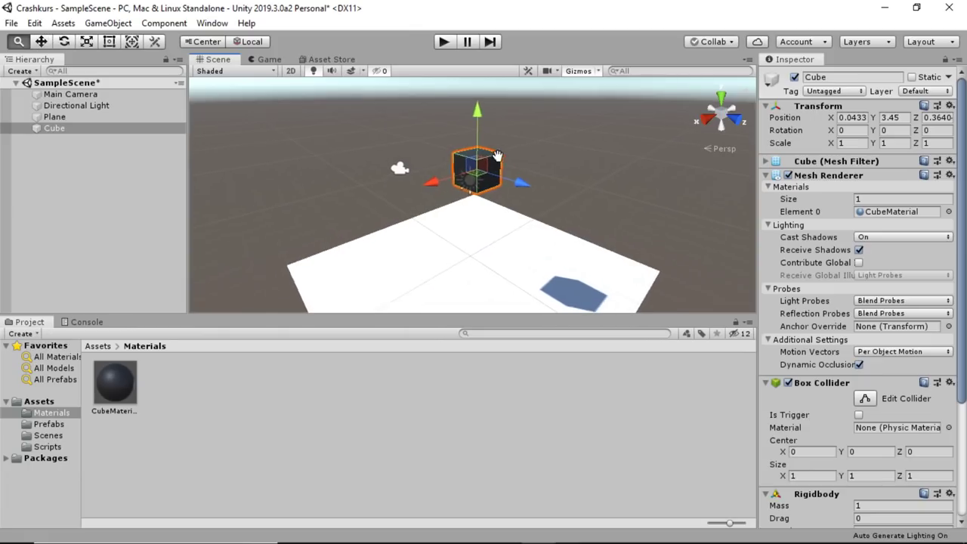
scroll(497, 156, "up", 2)
left_click(66, 44)
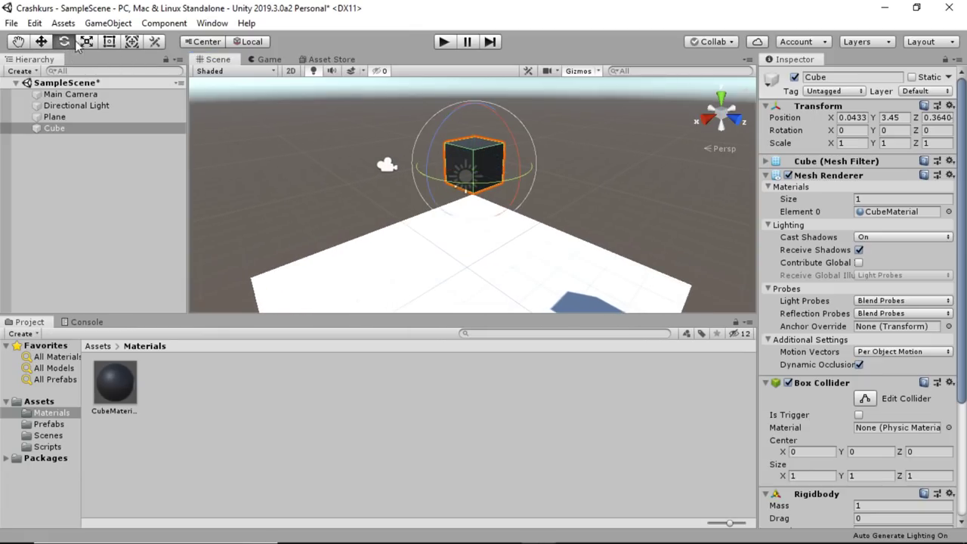
mouse_move(457, 119)
left_mouse_down()
mouse_move(429, 117)
mouse_move(416, 192)
left_mouse_up()
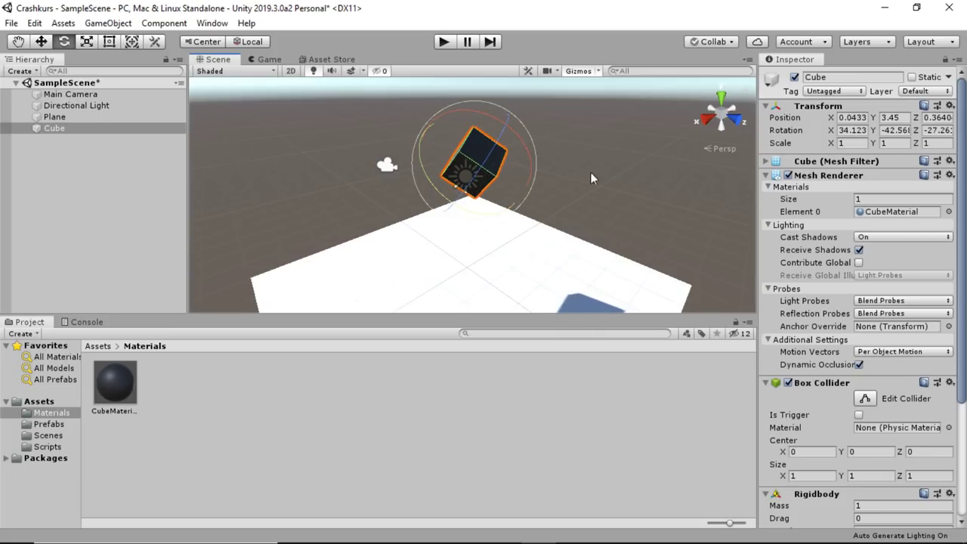
left_click(612, 202)
middle_click_drag(612, 207, 604, 159)
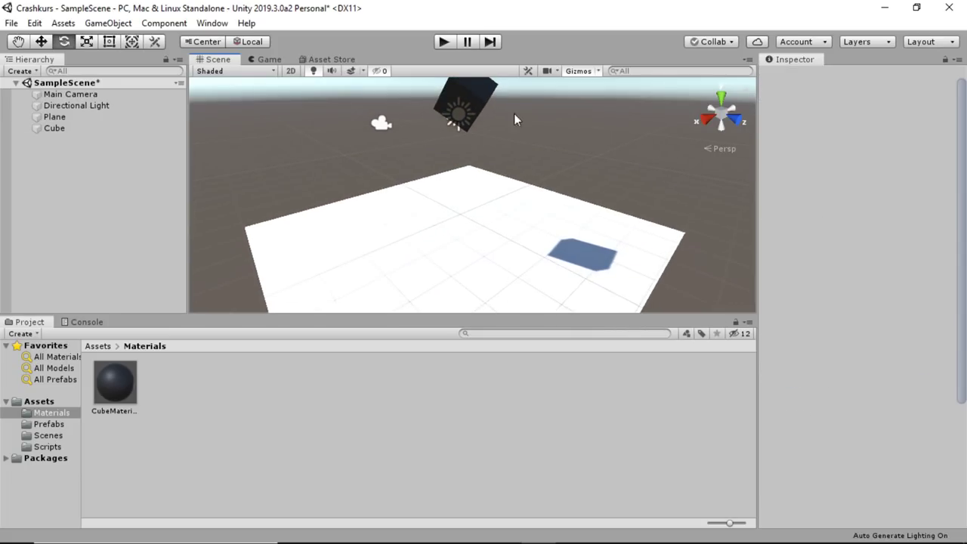
left_click(448, 108)
left_click(443, 42)
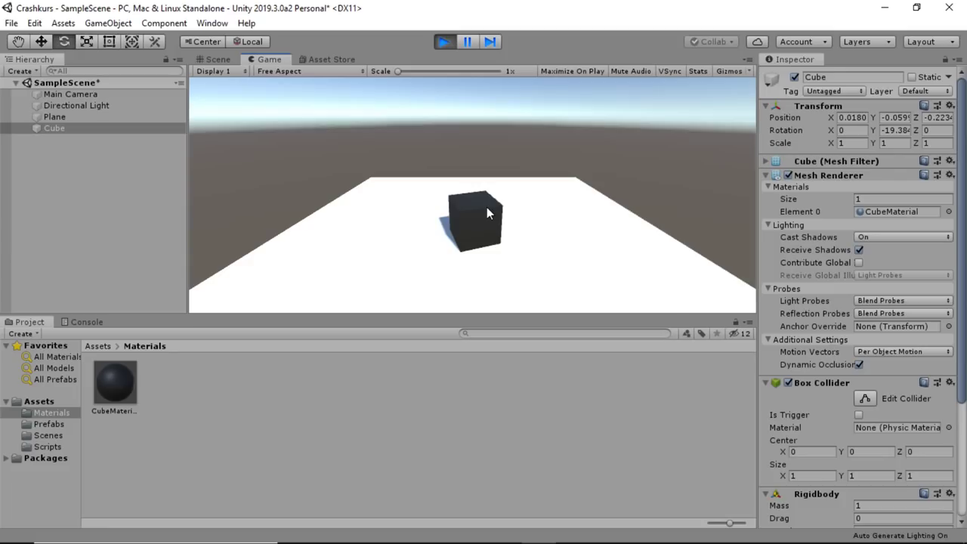
left_click(438, 39)
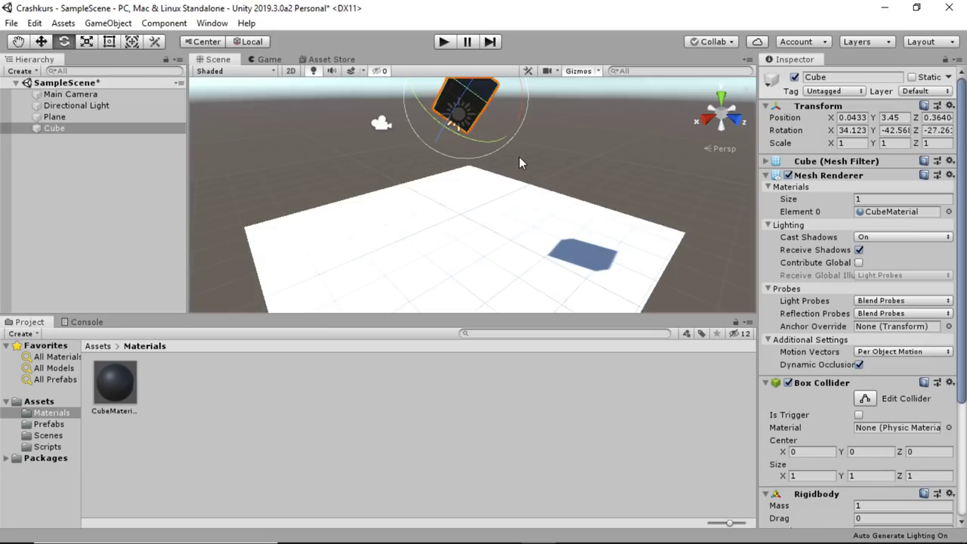
middle_click_drag(519, 186, 517, 190)
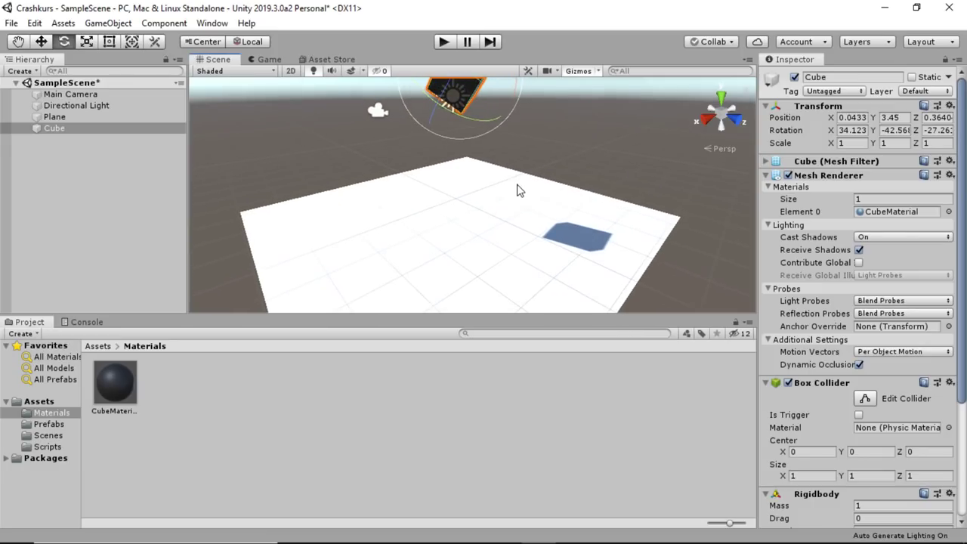
scroll(520, 205, "down", 2)
scroll(527, 196, "down", 2)
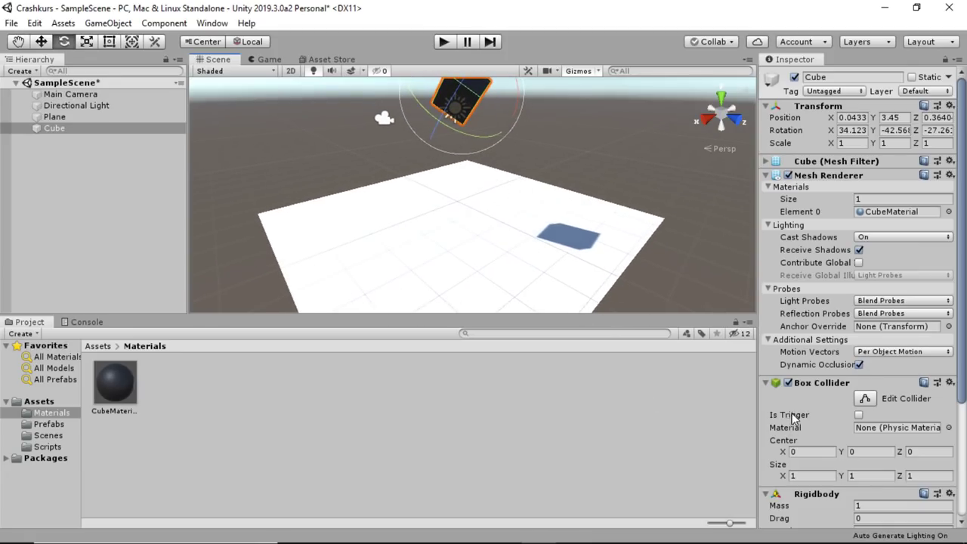
scroll(793, 408, "down", 4)
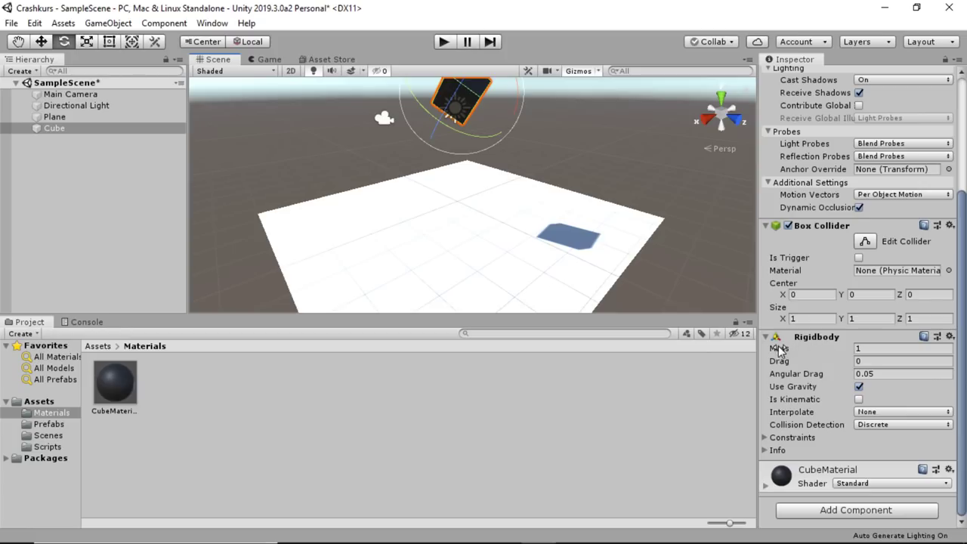
left_click(859, 387)
left_click(444, 40)
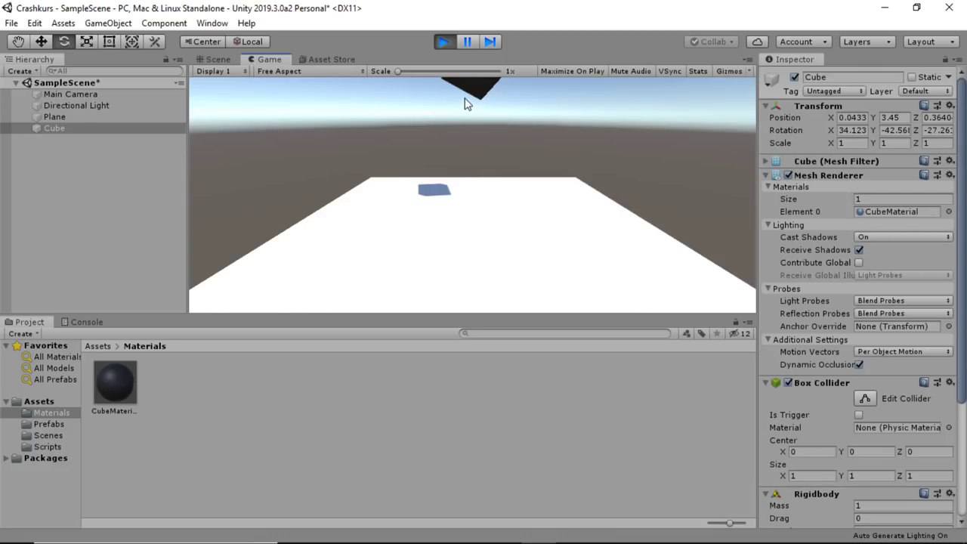
left_click(443, 41)
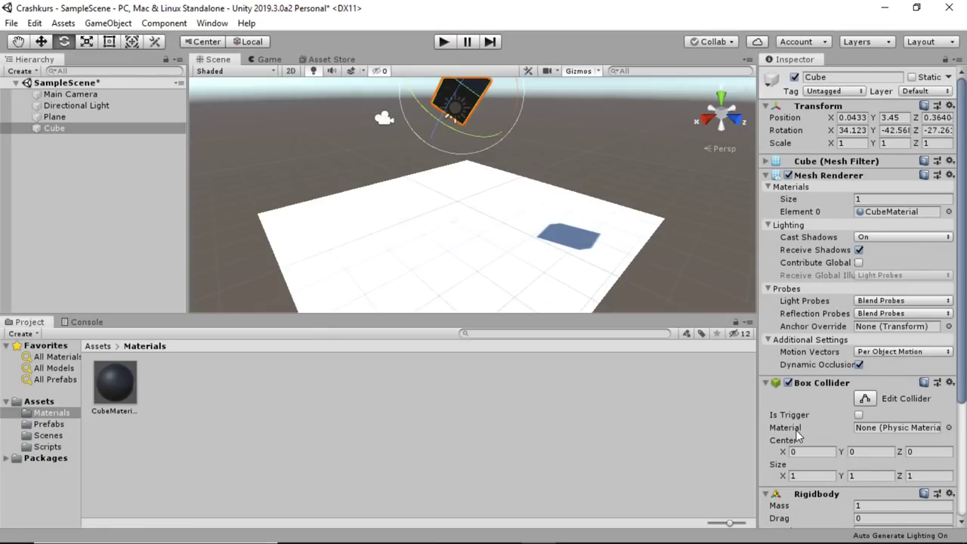
scroll(801, 423, "down", 5)
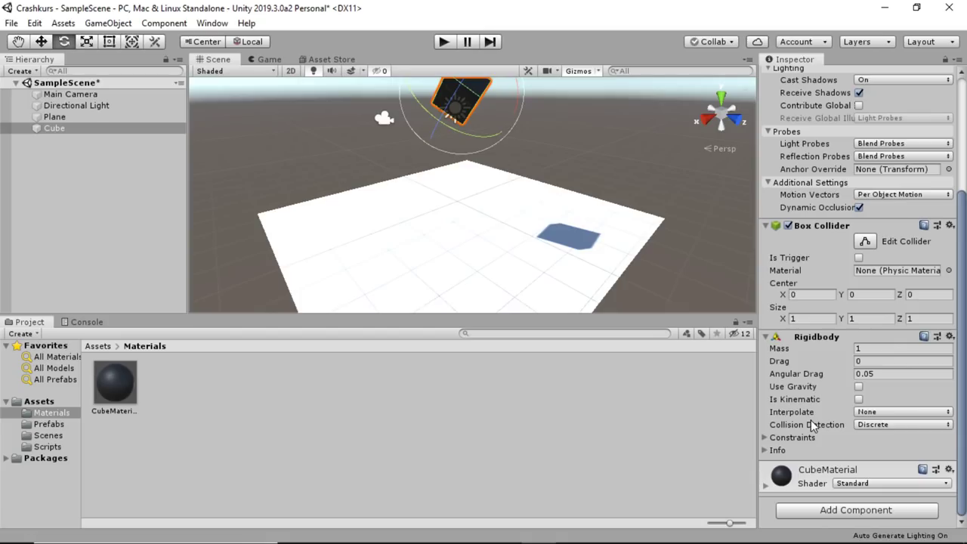
left_click(858, 387)
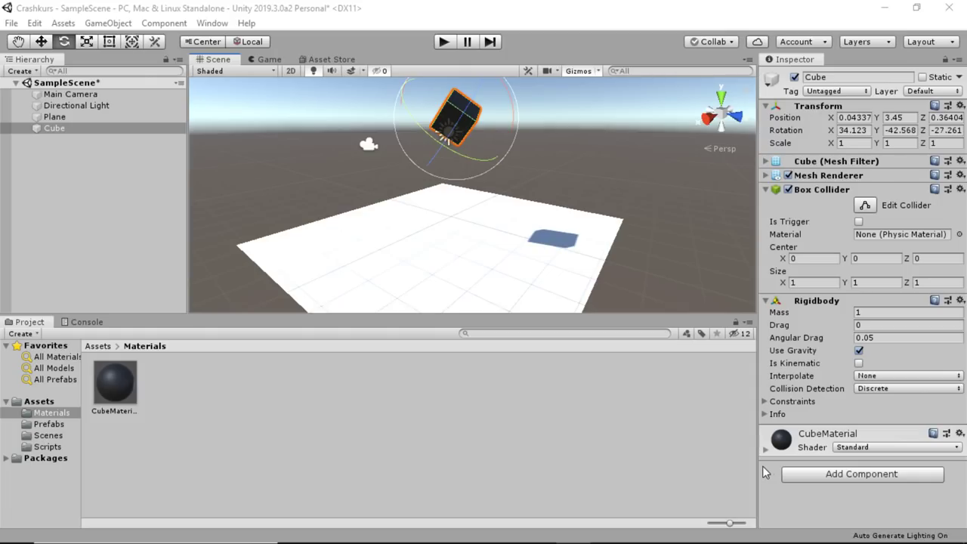
Collapse and re-expand the Cube's Box Collider settings
middle_click_drag(481, 130, 490, 165)
scroll(491, 164, "up", 2)
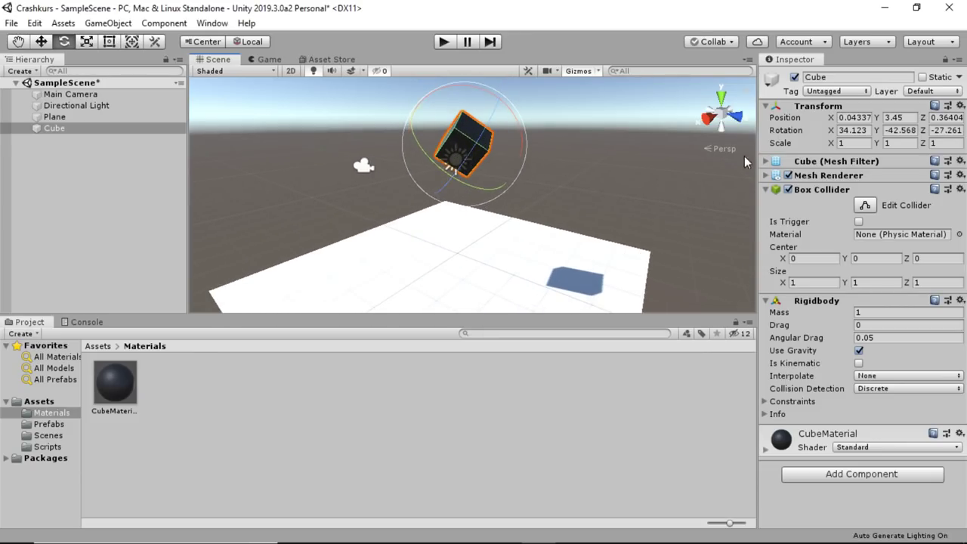
left_click(812, 192)
left_click(820, 189)
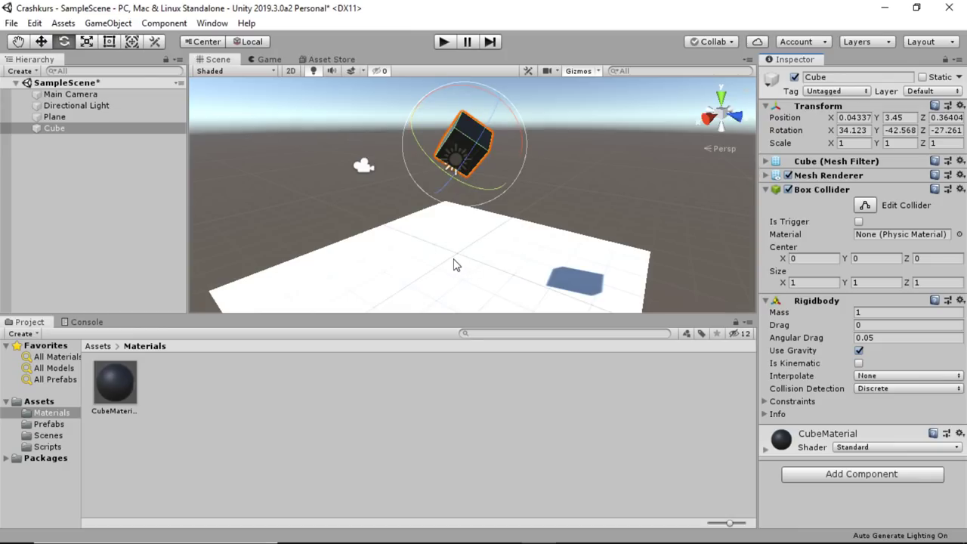
Select the Plane to inspect its Mesh Collider, then reselect the Cube
left_click(509, 280)
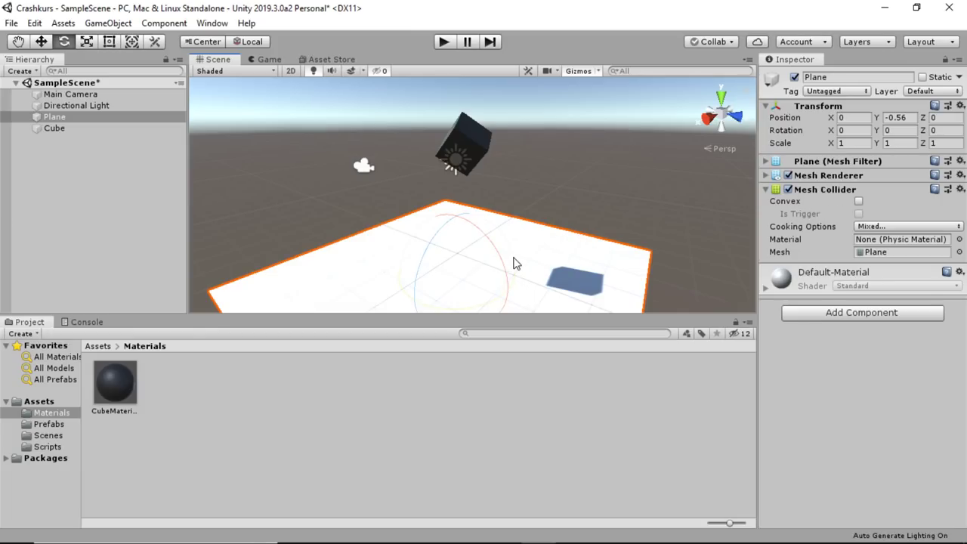
middle_click_drag(514, 263, 539, 174)
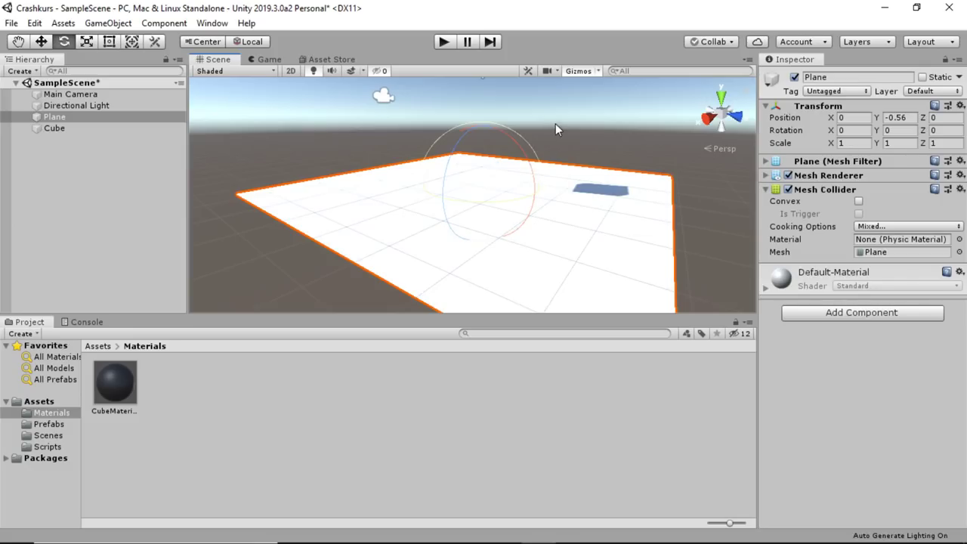
middle_click_drag(556, 129, 547, 155)
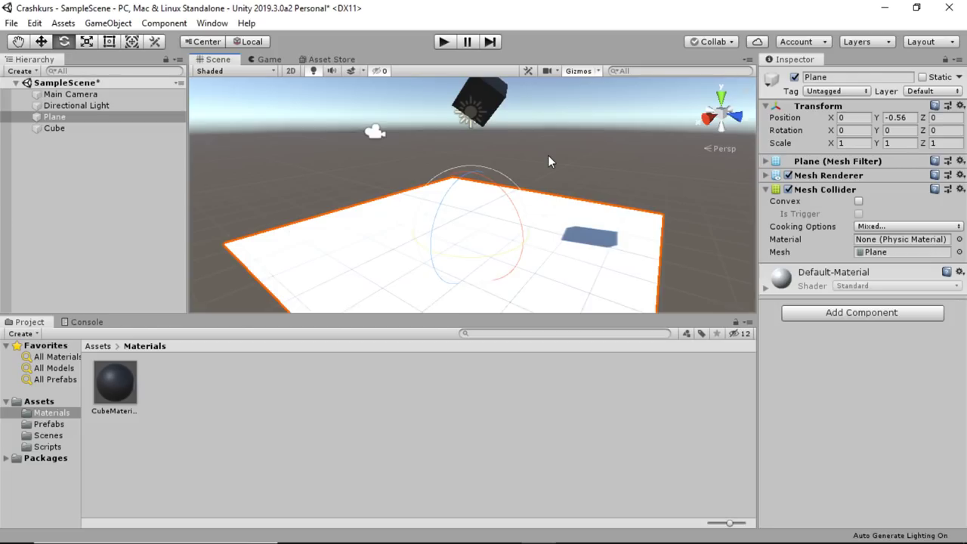
left_click(499, 103)
middle_click_drag(500, 104, 537, 207)
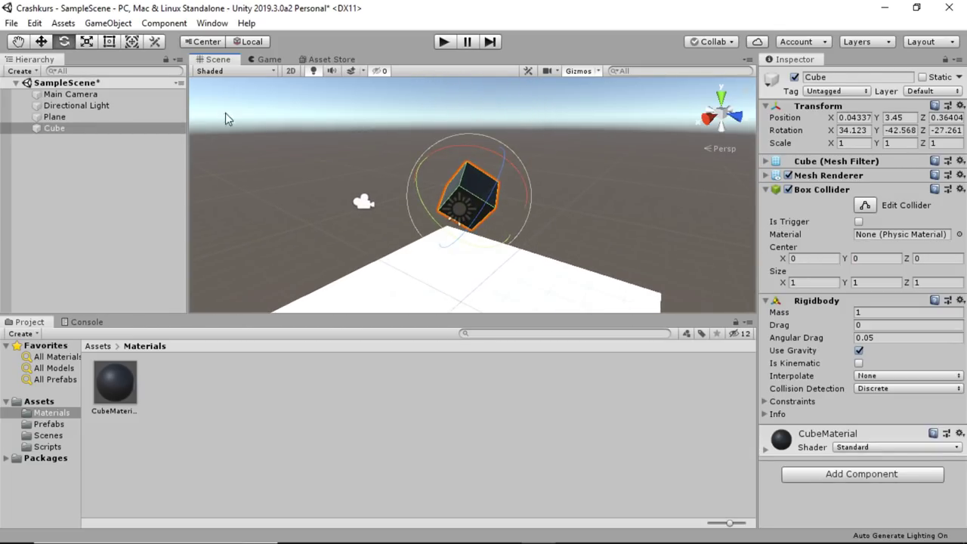
Untick the Cube's Mesh Renderer and check the result in the Game view
left_click(41, 42)
scroll(565, 191, "up", 2)
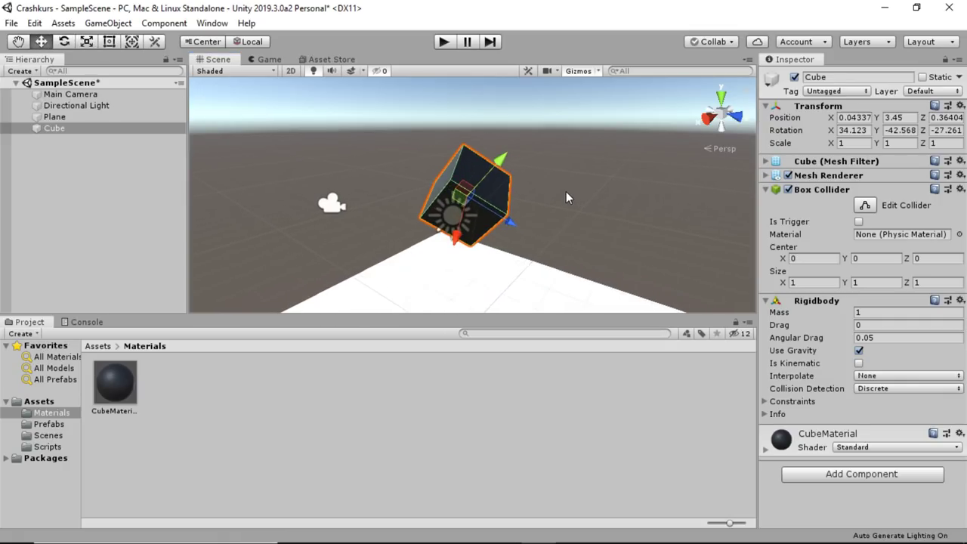
scroll(565, 191, "up", 2)
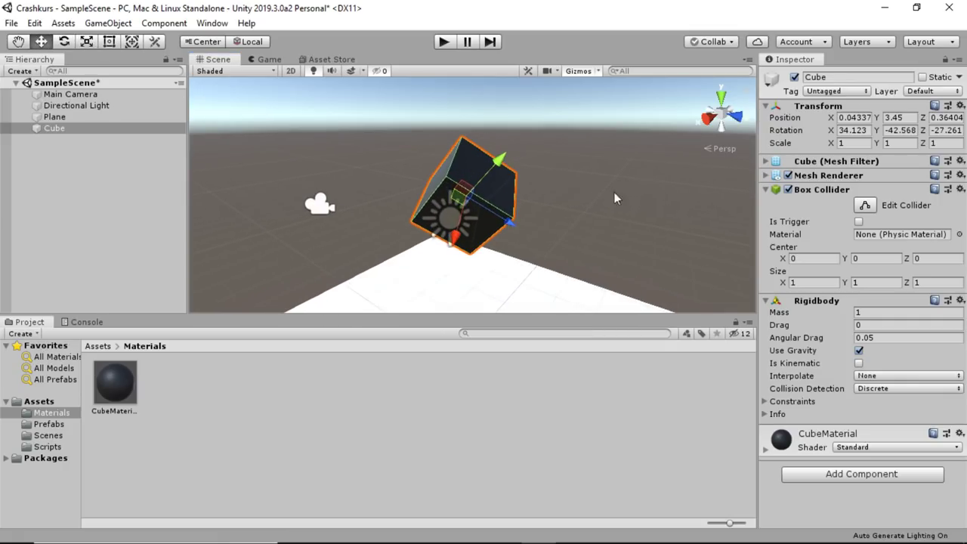
left_click(788, 176)
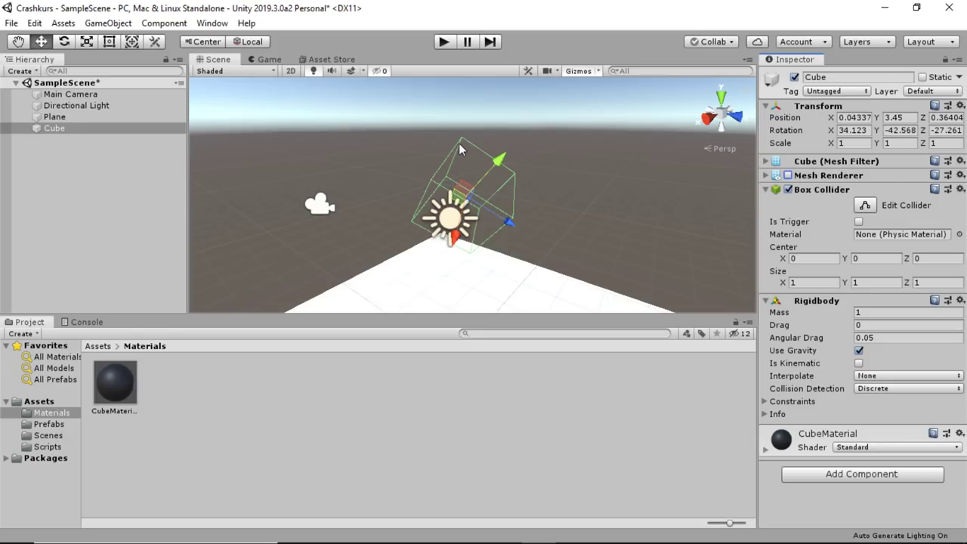
scroll(514, 174, "up", 5)
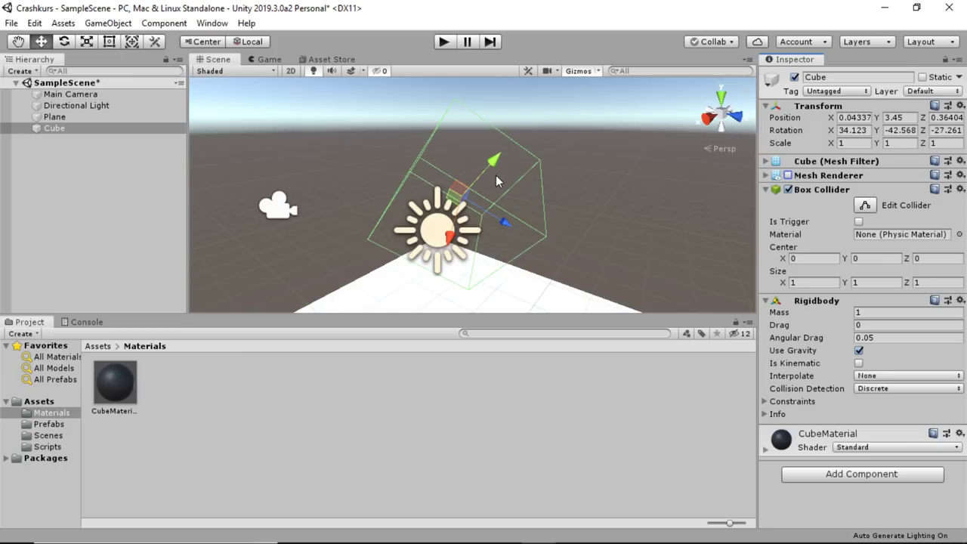
scroll(496, 178, "down", 3)
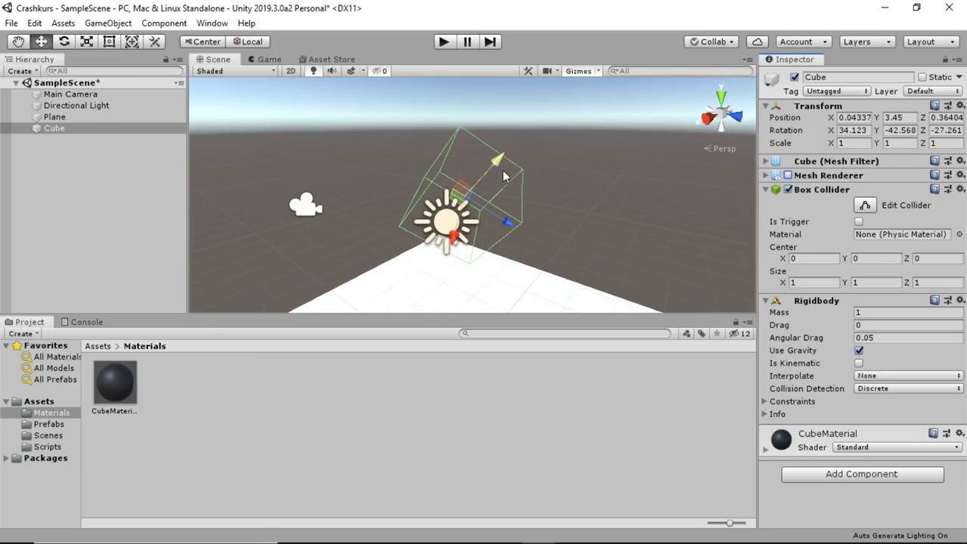
left_click(266, 59)
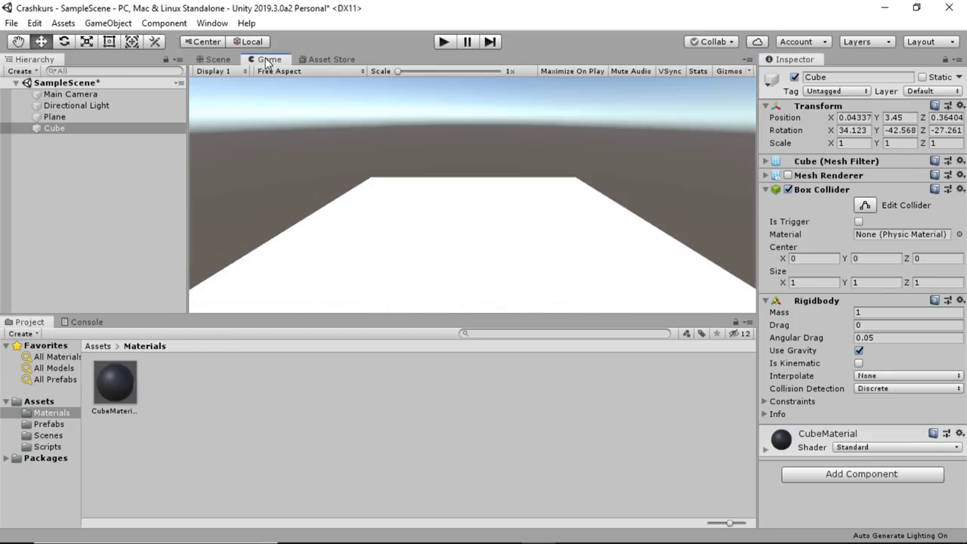
left_click(216, 59)
middle_click_drag(427, 151, 442, 160)
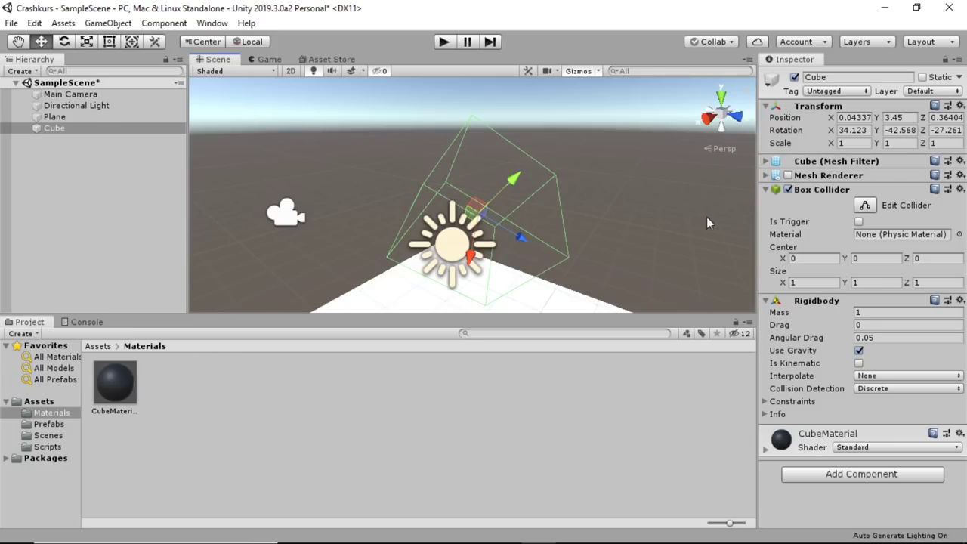
left_click(789, 190)
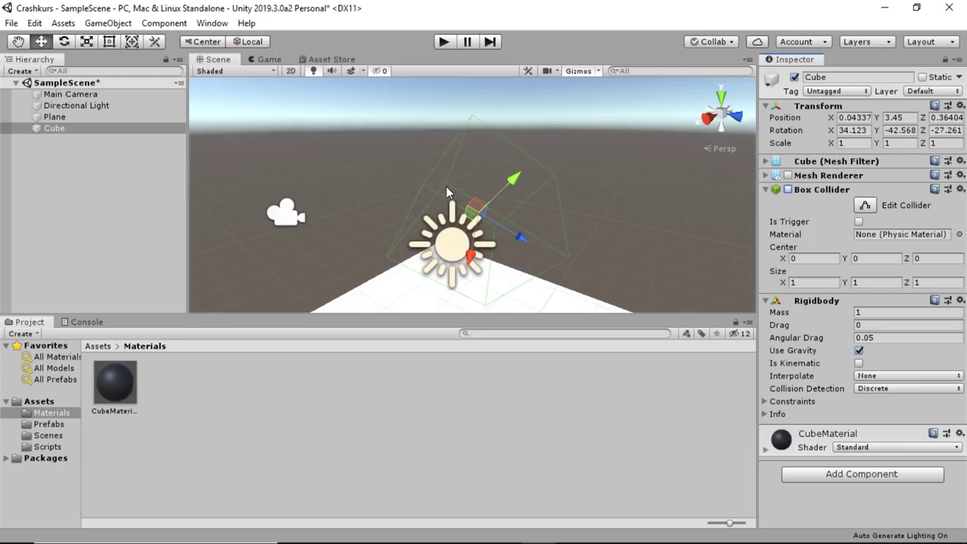
left_click(820, 179)
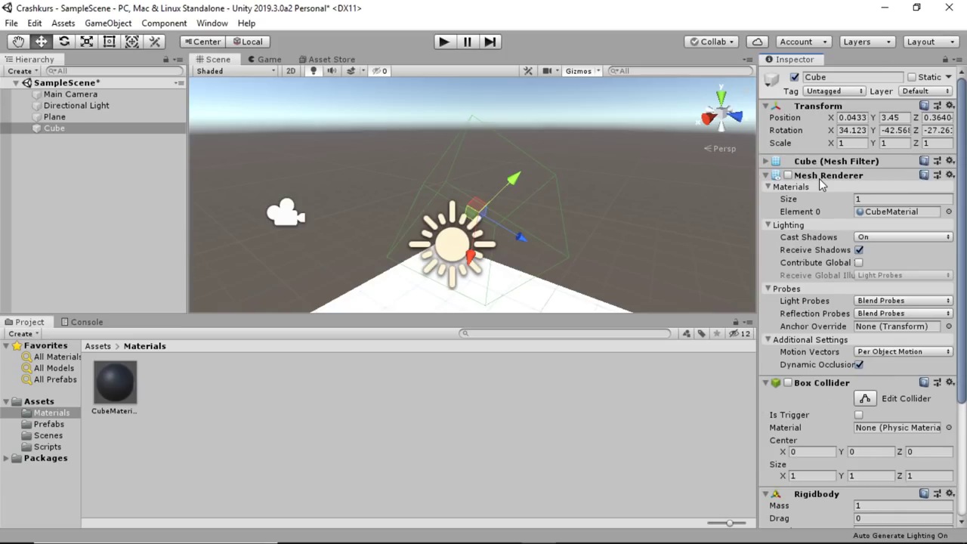
left_click(819, 178)
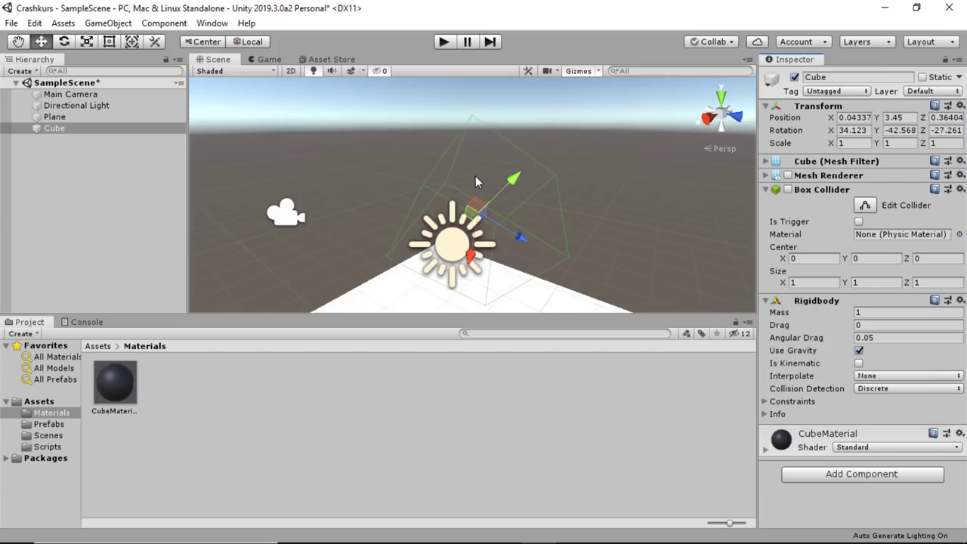
left_click(788, 190)
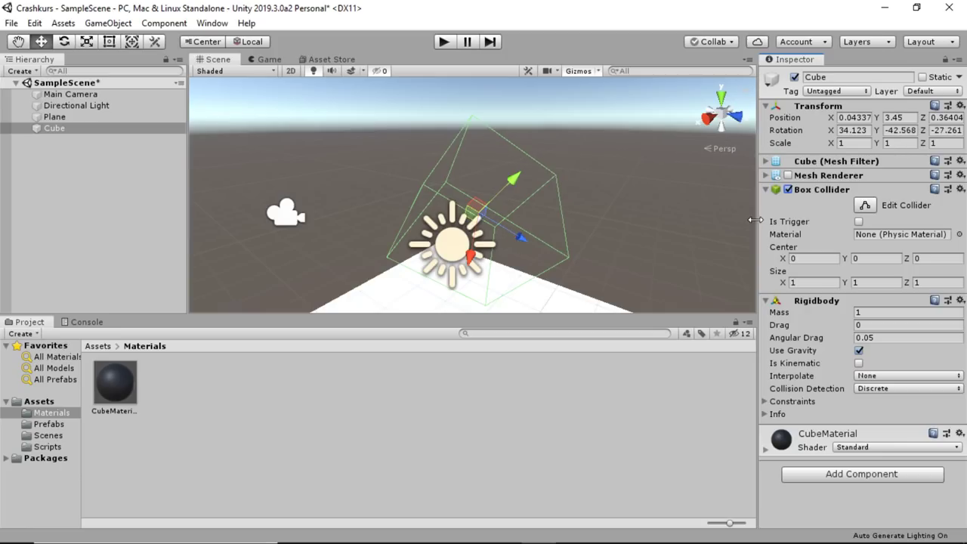
scroll(559, 252, "down", 5)
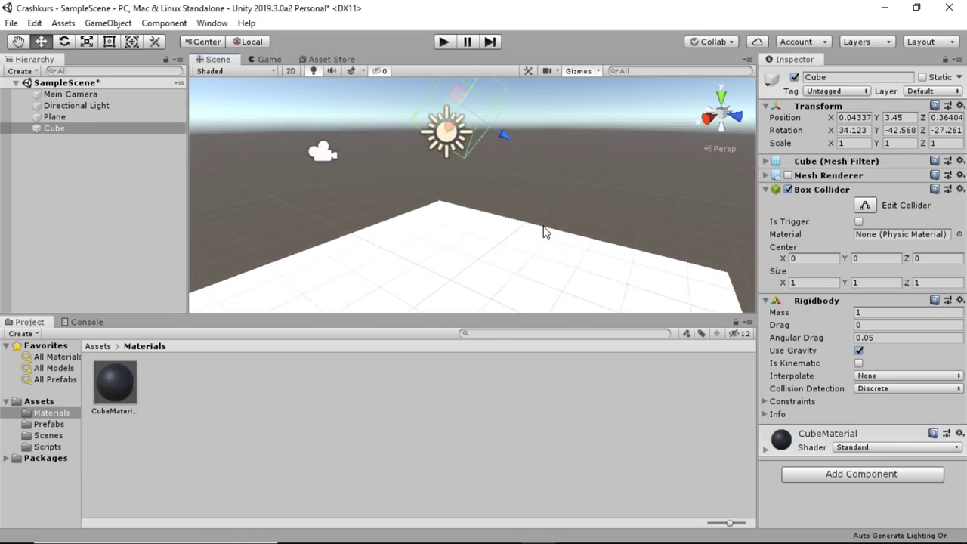
scroll(502, 215, "up", 3)
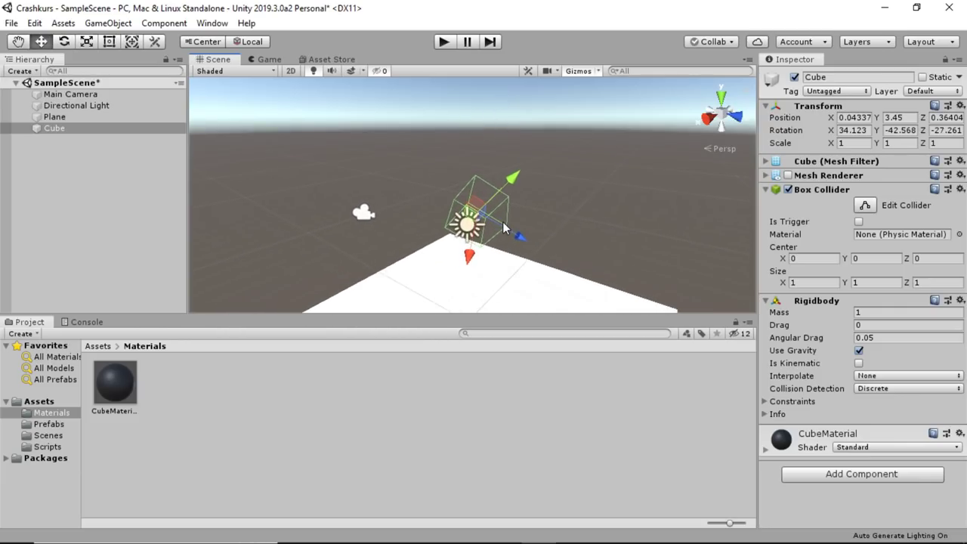
scroll(500, 219, "up", 2)
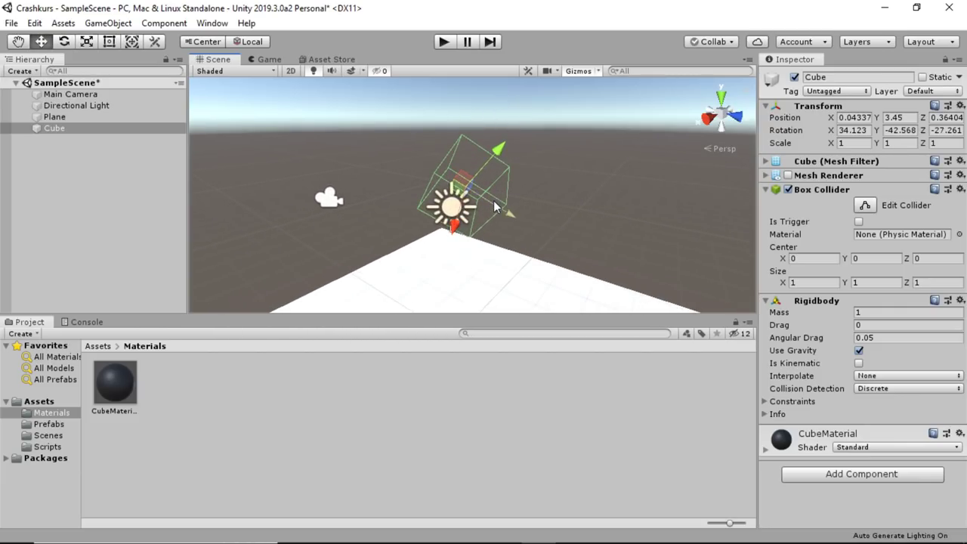
scroll(458, 182, "up", 2)
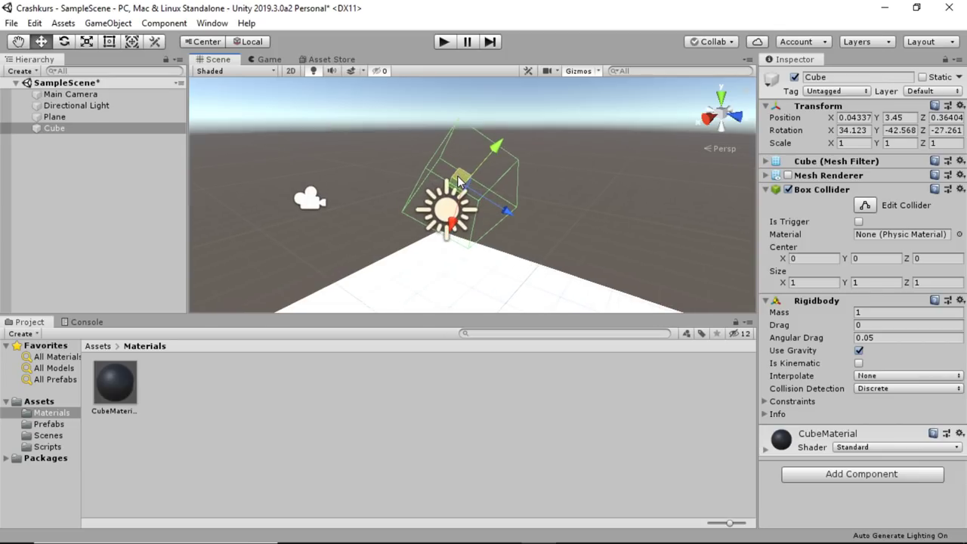
scroll(458, 181, "up", 2)
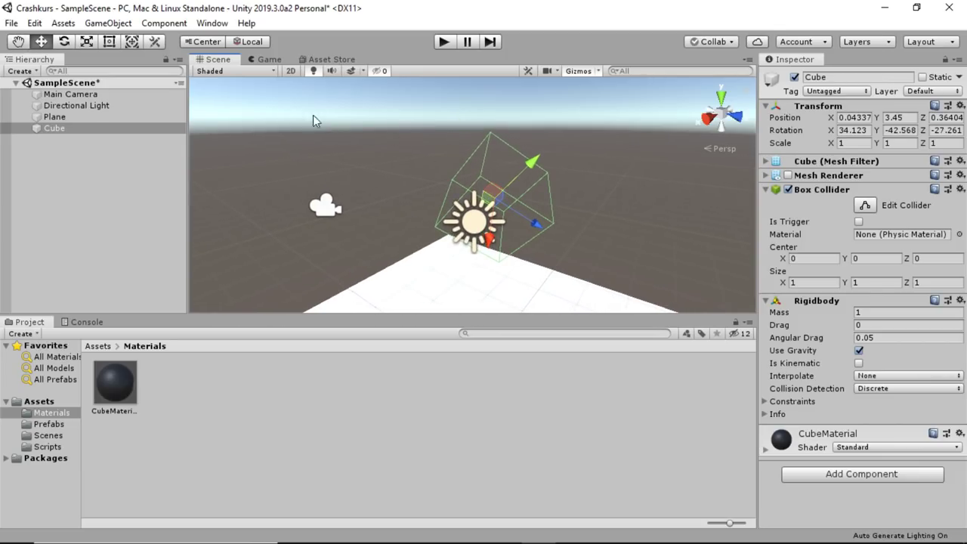
Remove the Cube's Box Collider and re-enable its Mesh Renderer
right_click(834, 190)
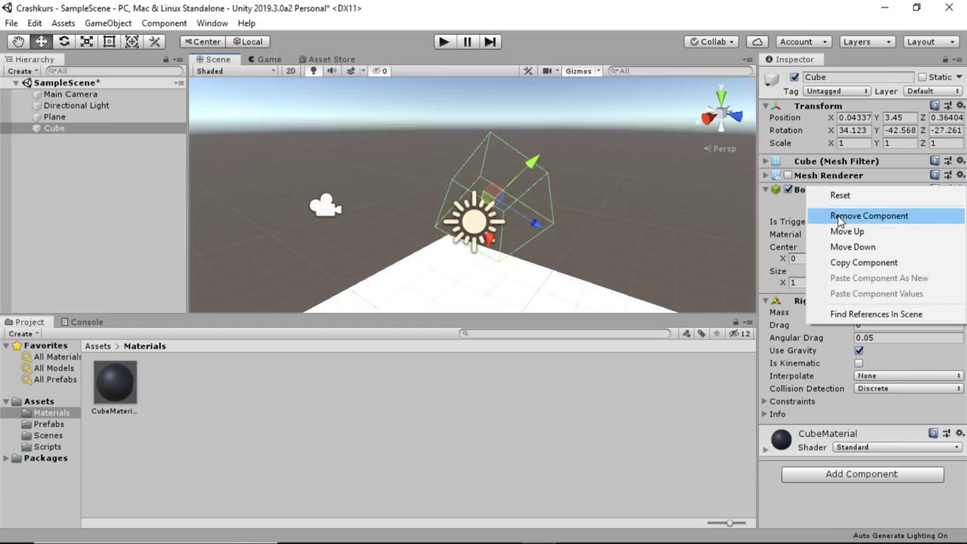
left_click(838, 217)
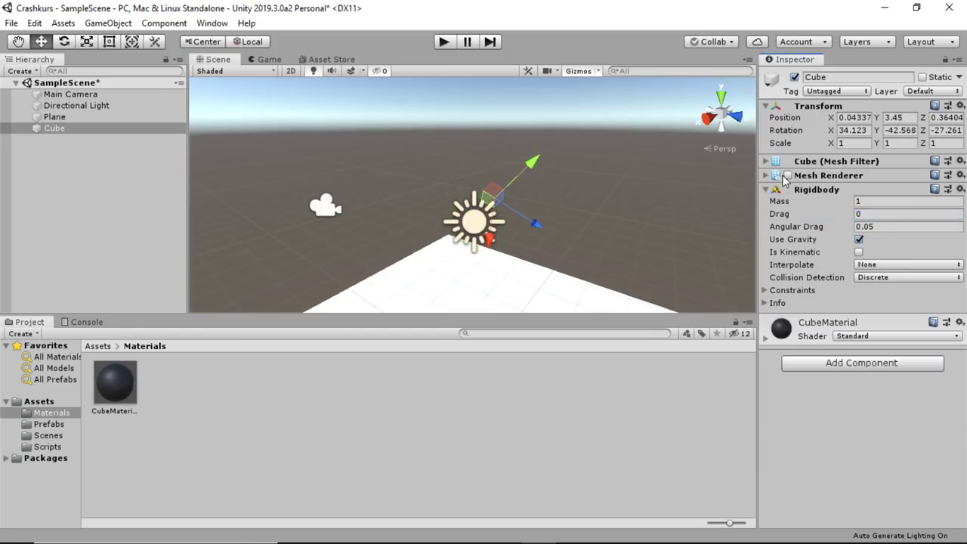
left_click(788, 176)
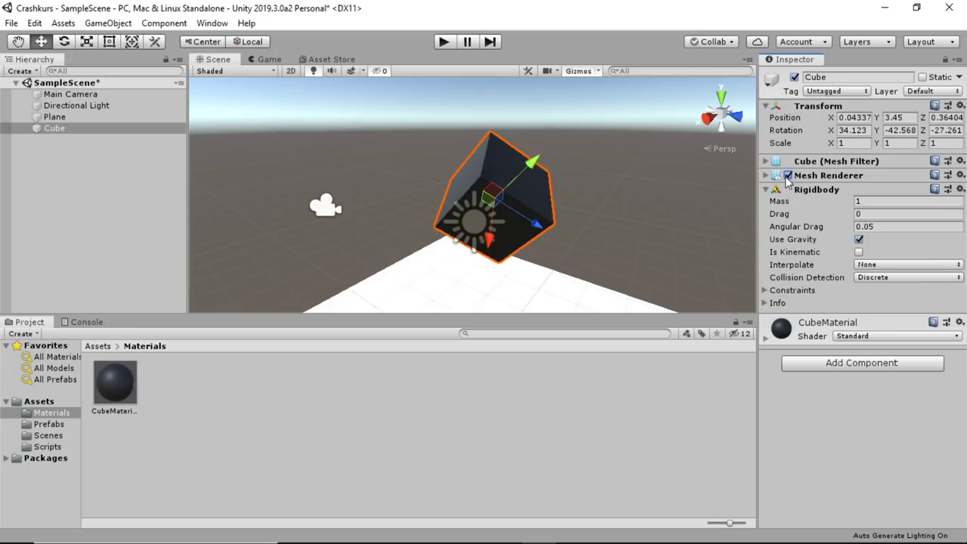
Play the scene briefly with Ctrl+P, then stop it
middle_click_drag(482, 255, 498, 214)
scroll(499, 214, "down", 2)
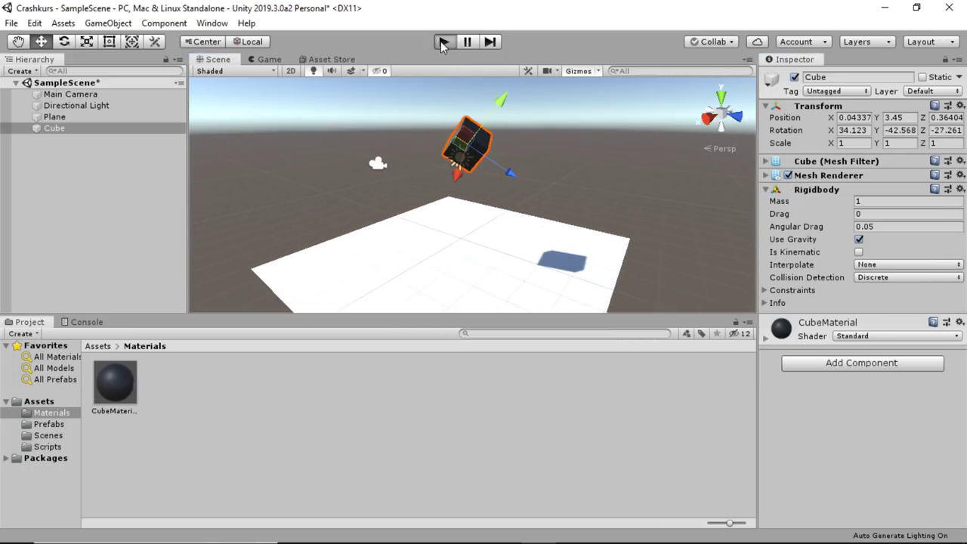
key("ctrl+p")
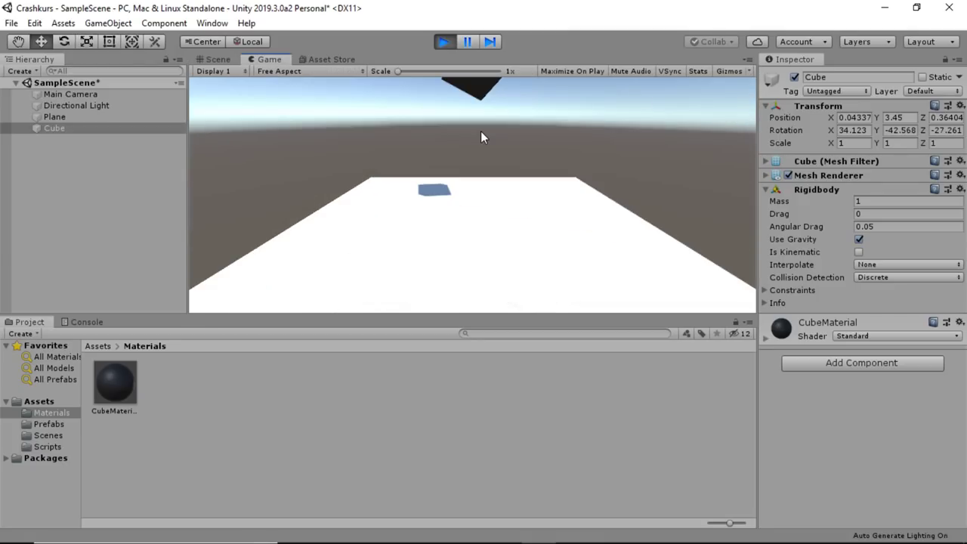
left_click(447, 43)
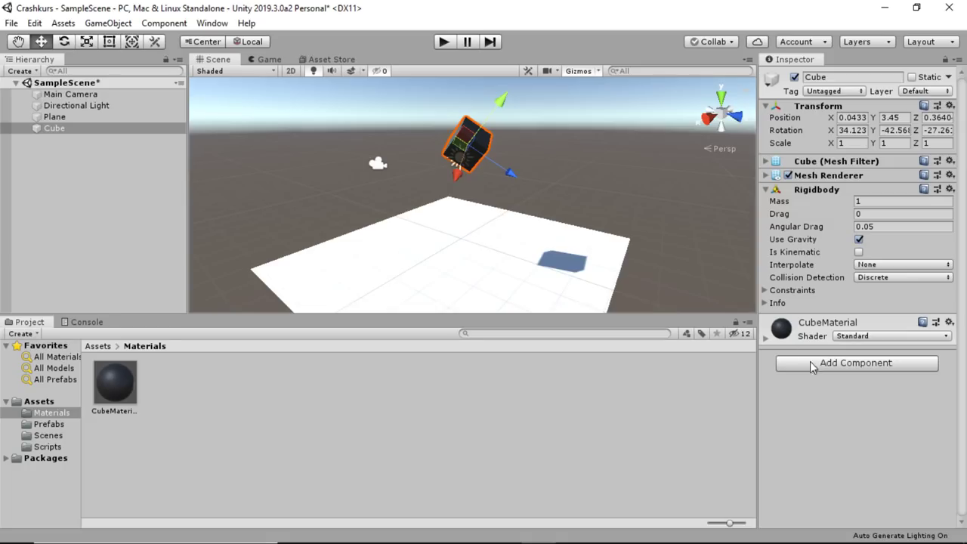
Add a Sphere Collider to the Cube using the 'collider' component search
left_click(829, 368)
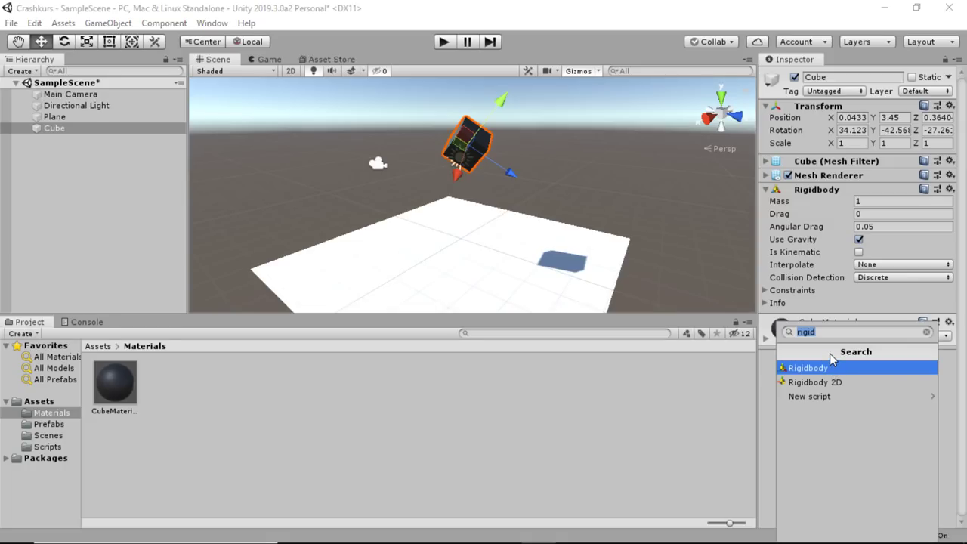
type("collider")
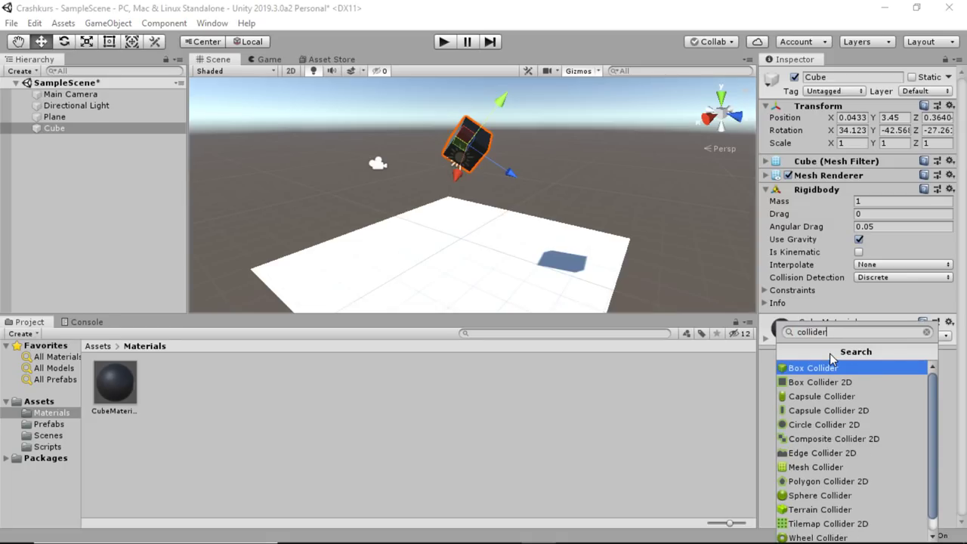
scroll(831, 408, "down", 1)
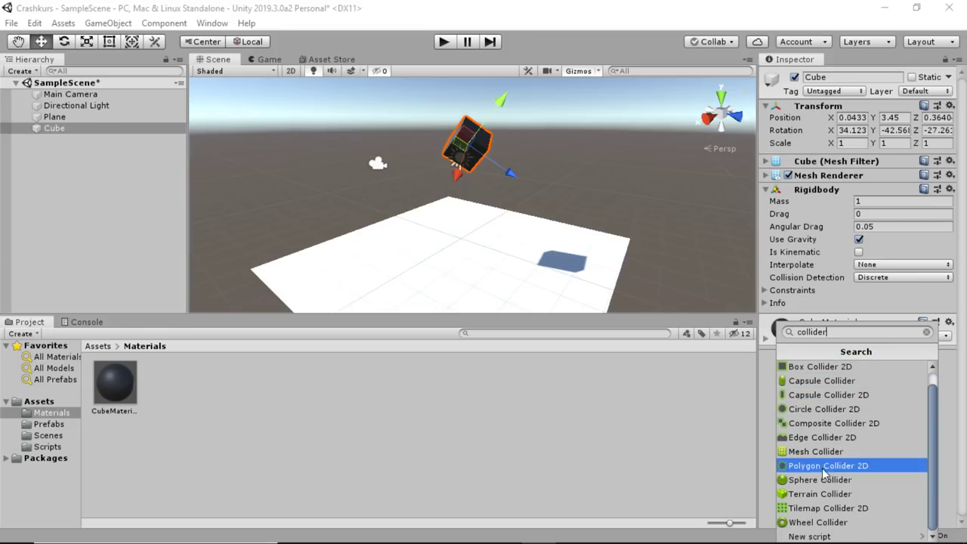
scroll(819, 521, "up", 1)
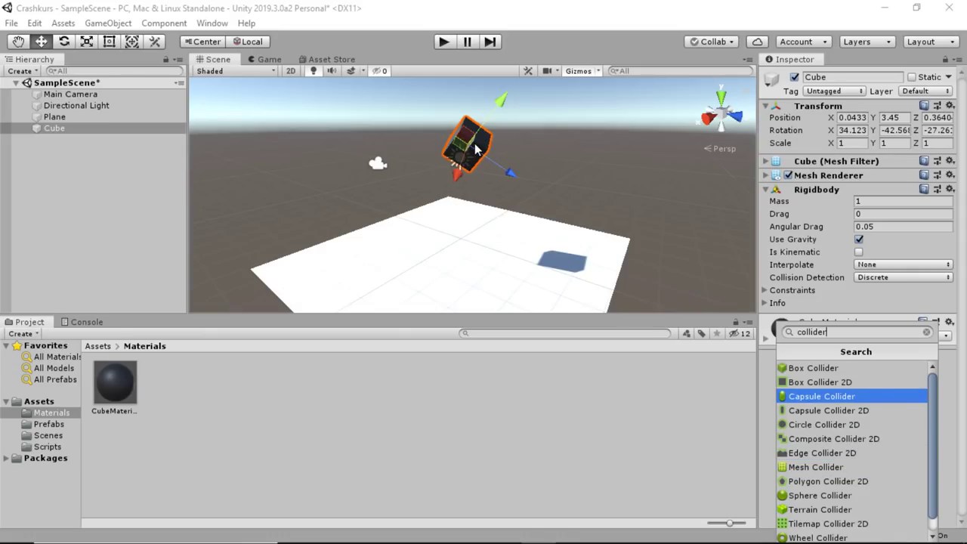
left_click(813, 495)
Untick the Cube's Mesh Renderer so only the radius 0.5 collider sphere shows
scroll(516, 139, "up", 2)
scroll(516, 139, "up", 2)
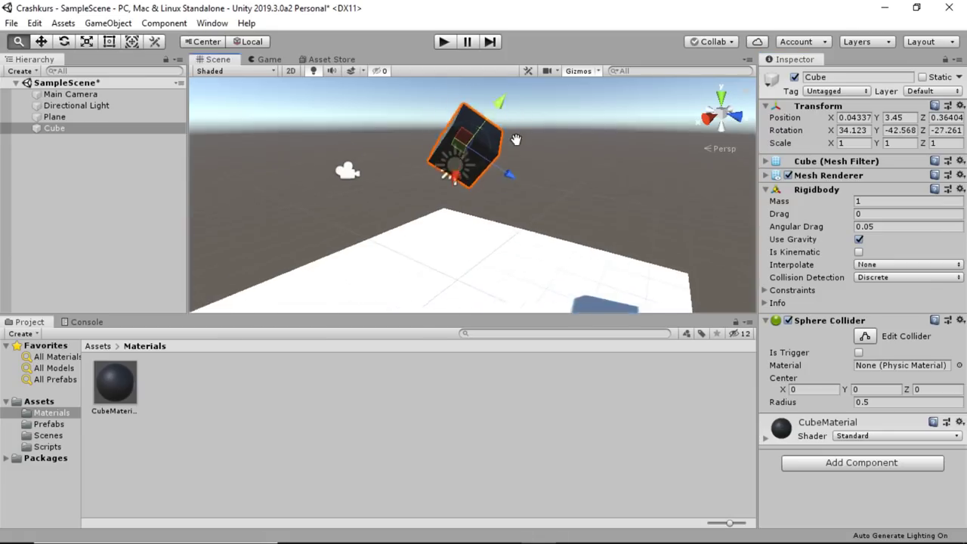
scroll(516, 139, "up", 2)
scroll(480, 223, "up", 3)
scroll(496, 200, "up", 2)
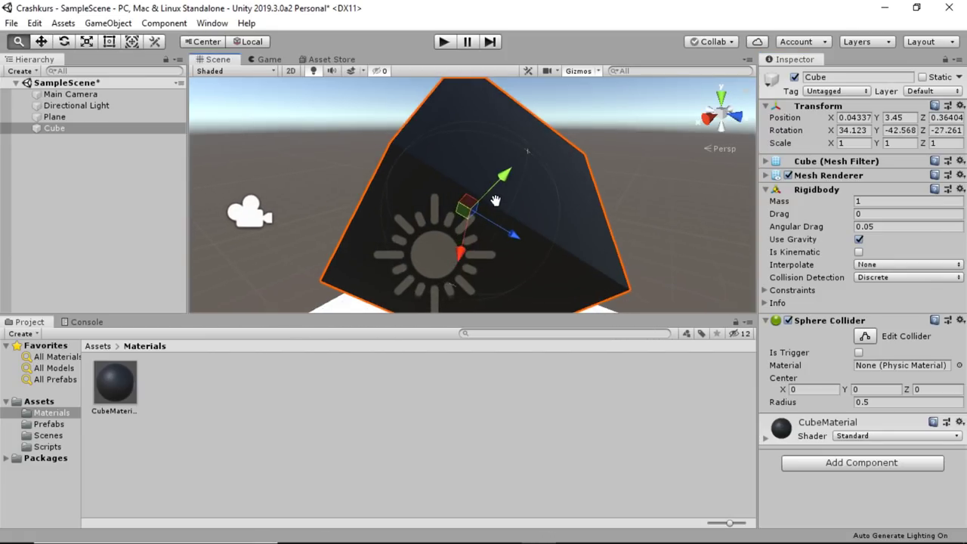
scroll(495, 200, "up", 2)
scroll(496, 200, "down", 2)
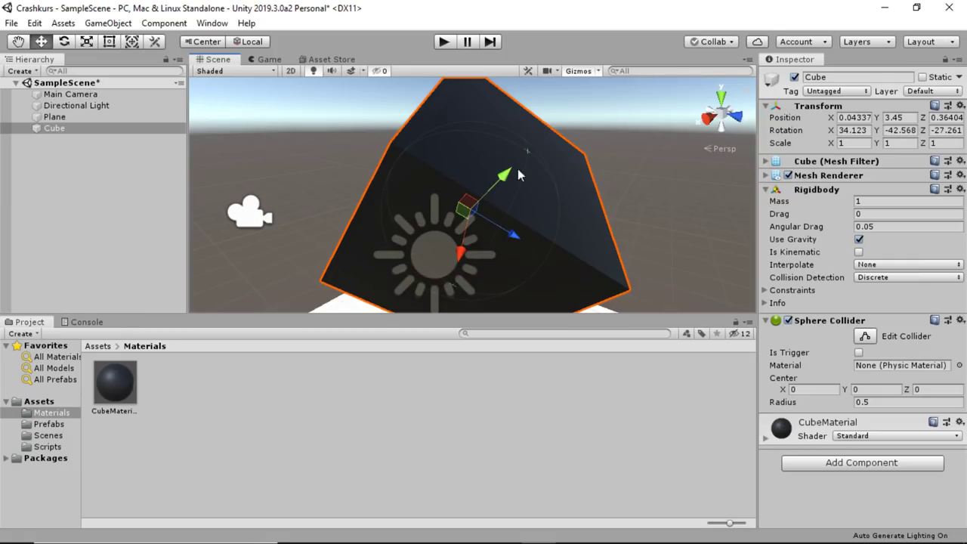
left_click(788, 175)
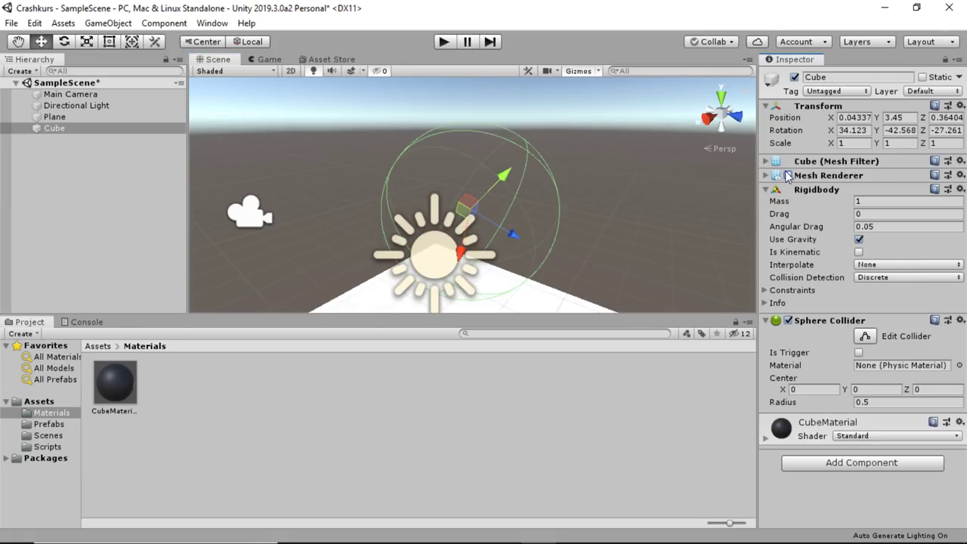
Re-enable the Cube's Mesh Renderer, frame cube and plane, and play the drop once
left_click(788, 176)
scroll(569, 222, "down", 3)
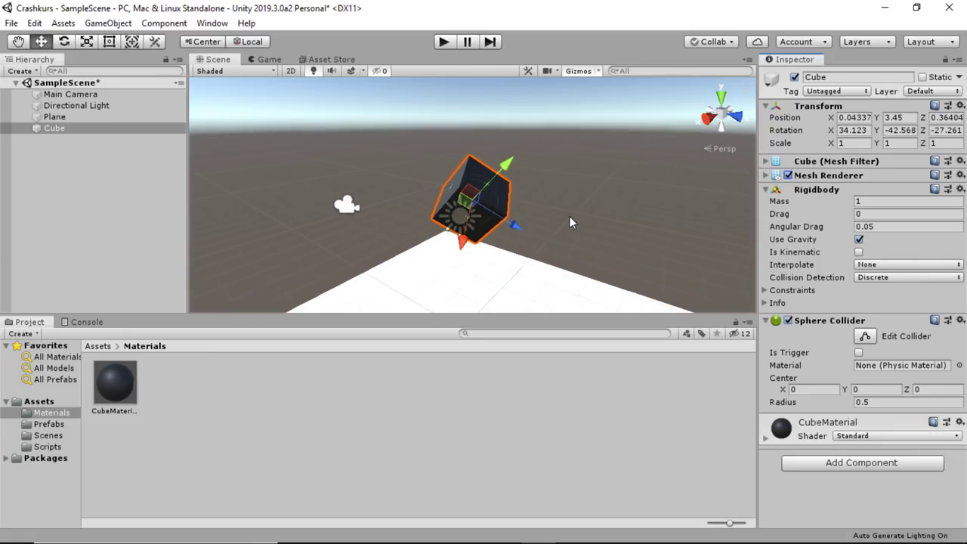
middle_click_drag(570, 216, 566, 190)
scroll(566, 191, "down", 1)
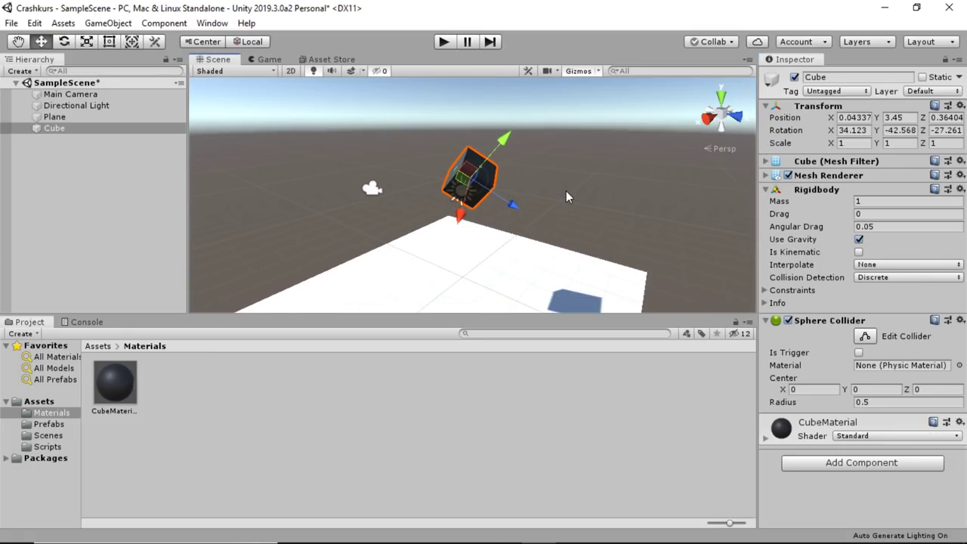
left_click(443, 42)
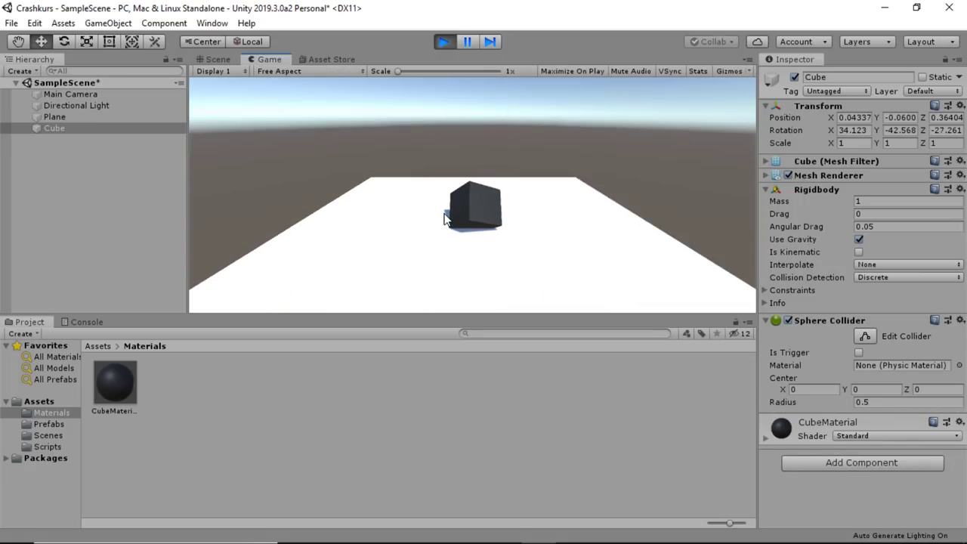
left_click(444, 42)
Select the Plane and tilt it around its Z axis with the Rotate tool
left_click(487, 268)
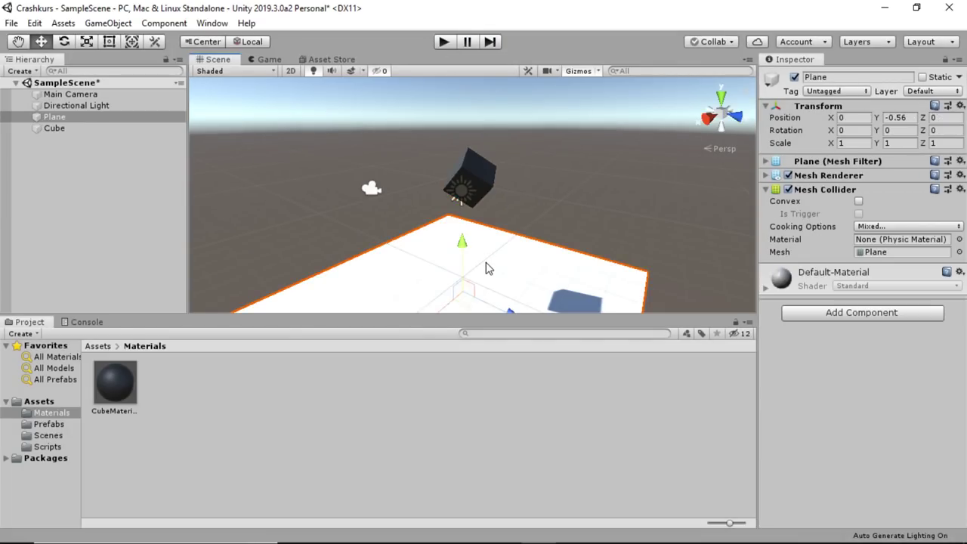
middle_click_drag(487, 268, 515, 219)
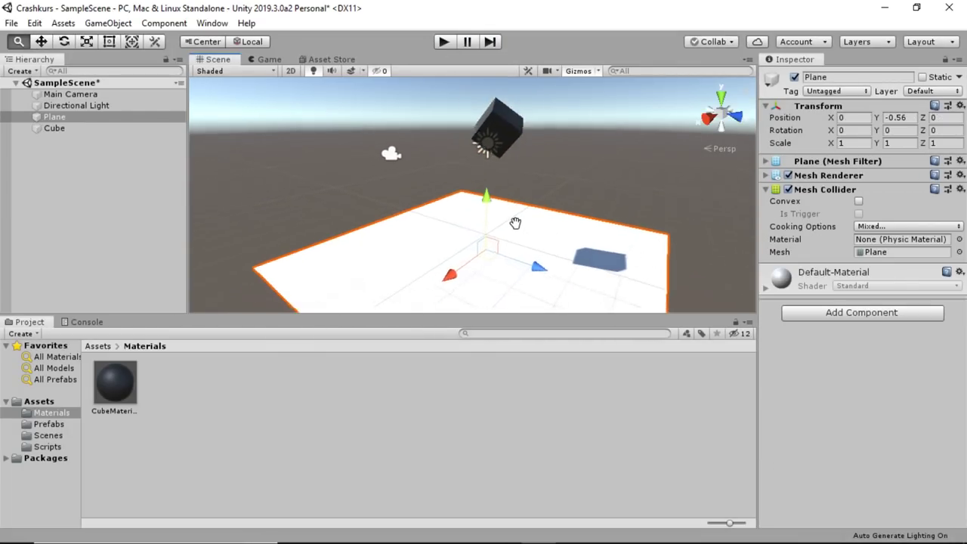
left_click(65, 42)
left_click_drag(460, 222, 470, 217)
Test-play the drop, then rotate the Plane back to a Z rotation of -1.775
key("ctrl+p")
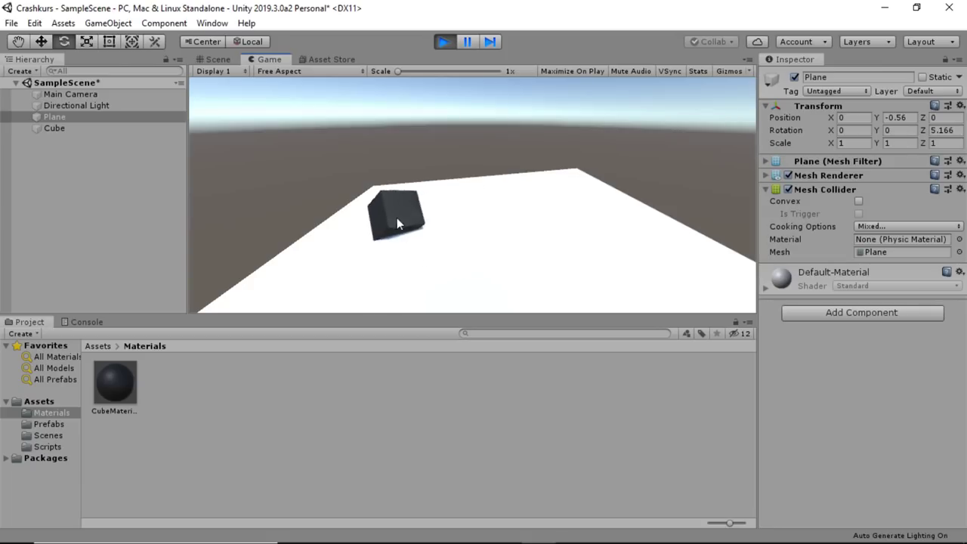
left_click(446, 42)
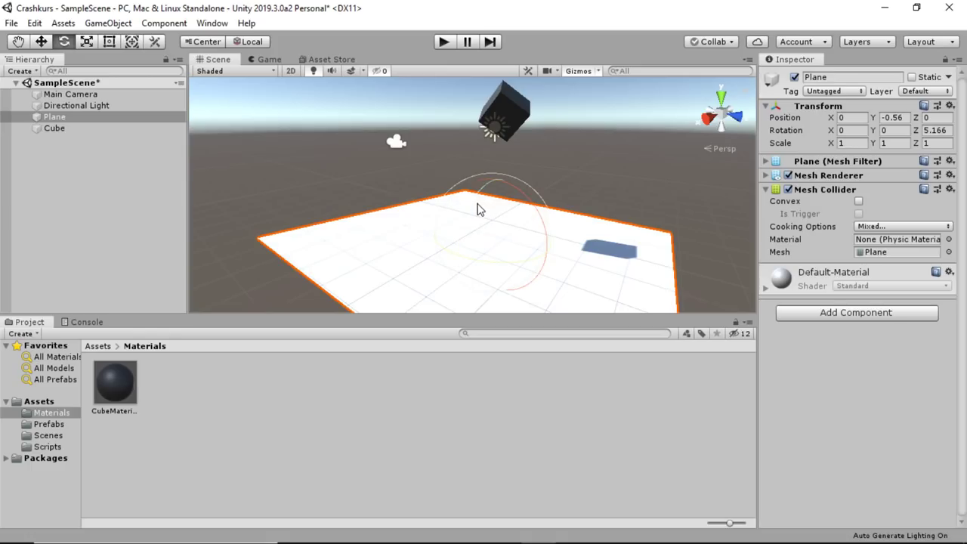
left_click_drag(477, 209, 470, 217)
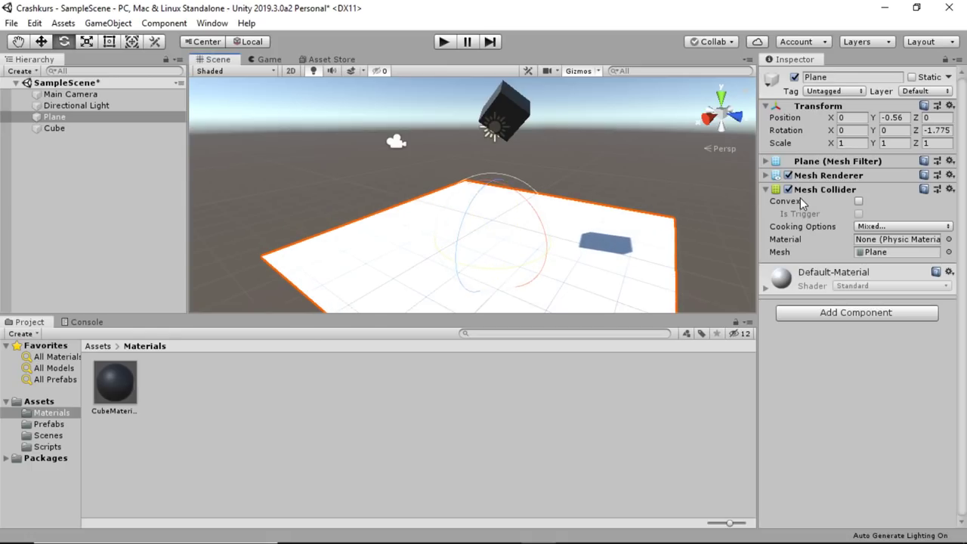
left_click(492, 111)
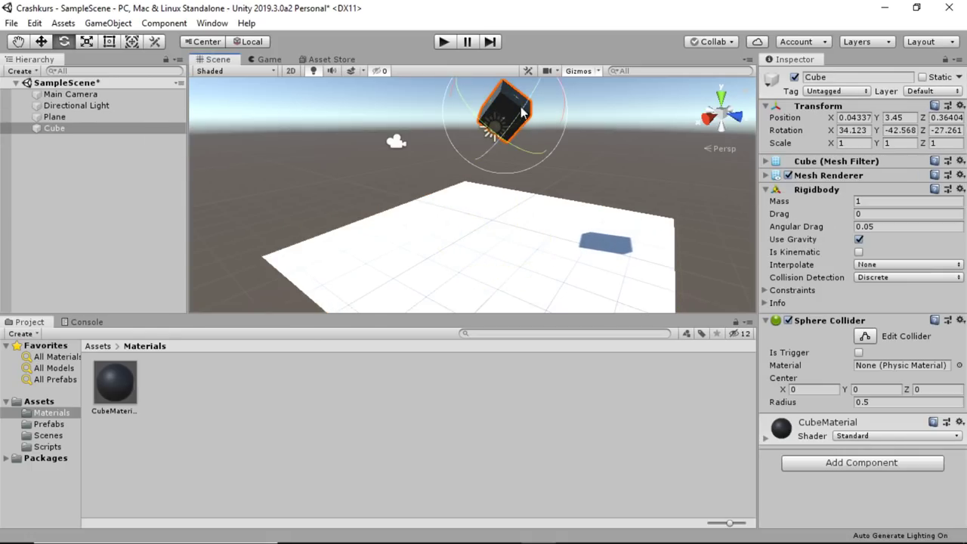
scroll(549, 129, "up", 2)
middle_click_drag(549, 135, 519, 184)
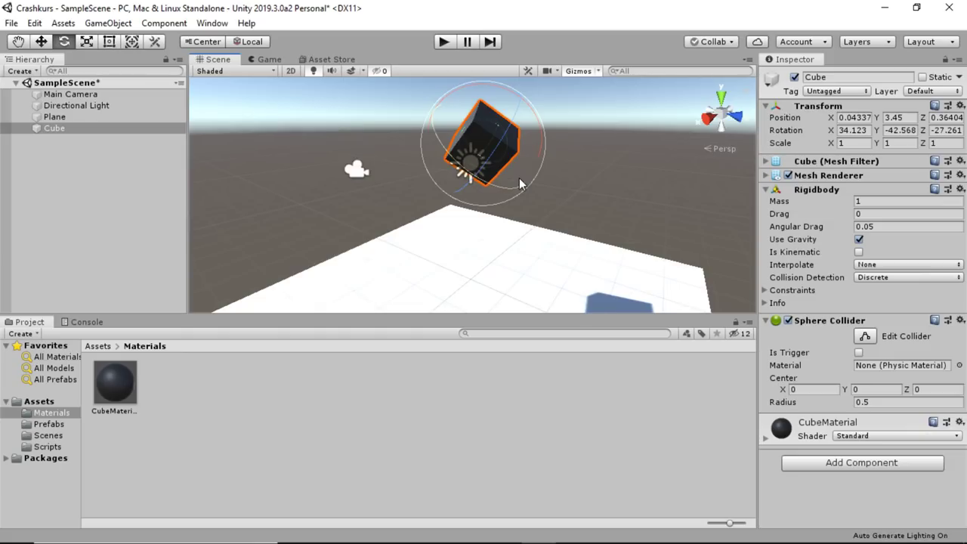
left_click_drag(519, 178, 682, 188, "alt")
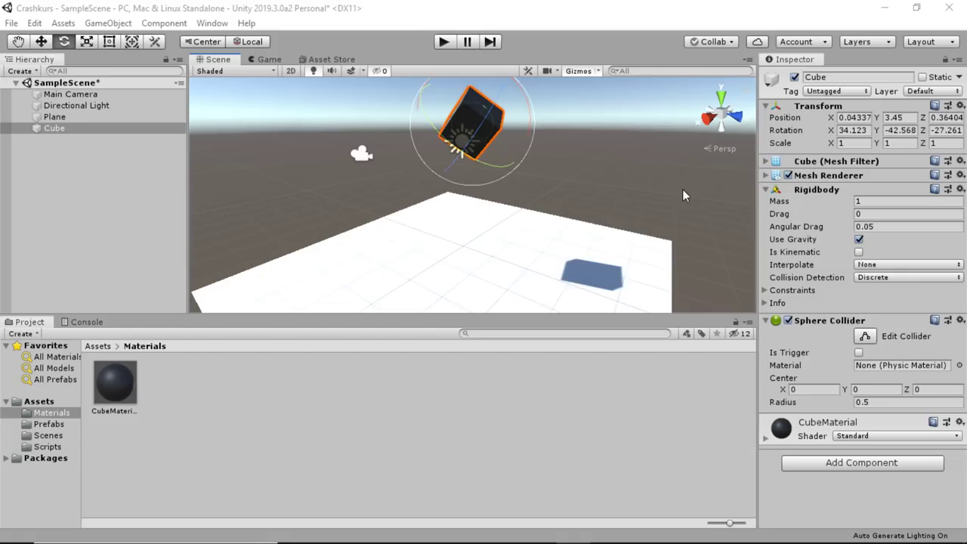
Select the Plane and read the Is Trigger tooltip on its Mesh Collider
left_click(468, 230)
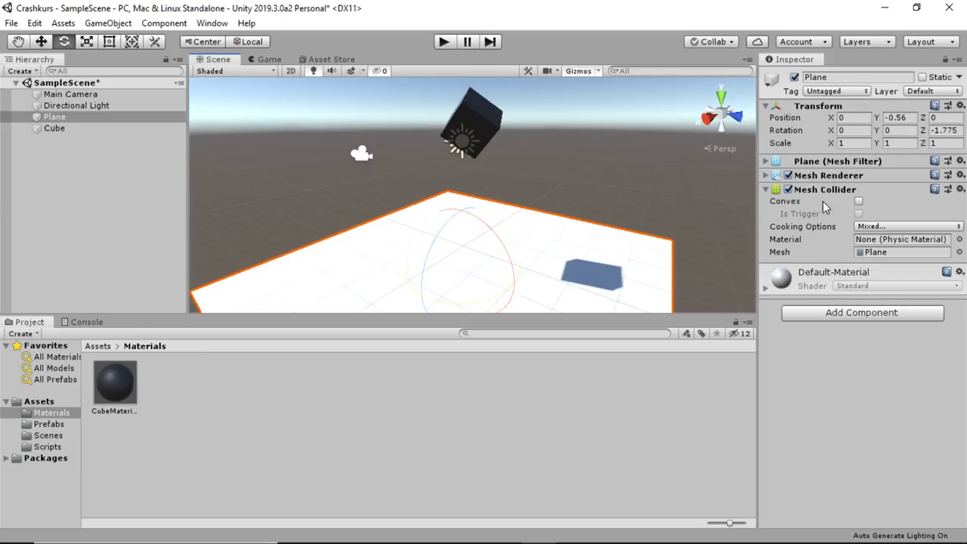
mouse_move(816, 217)
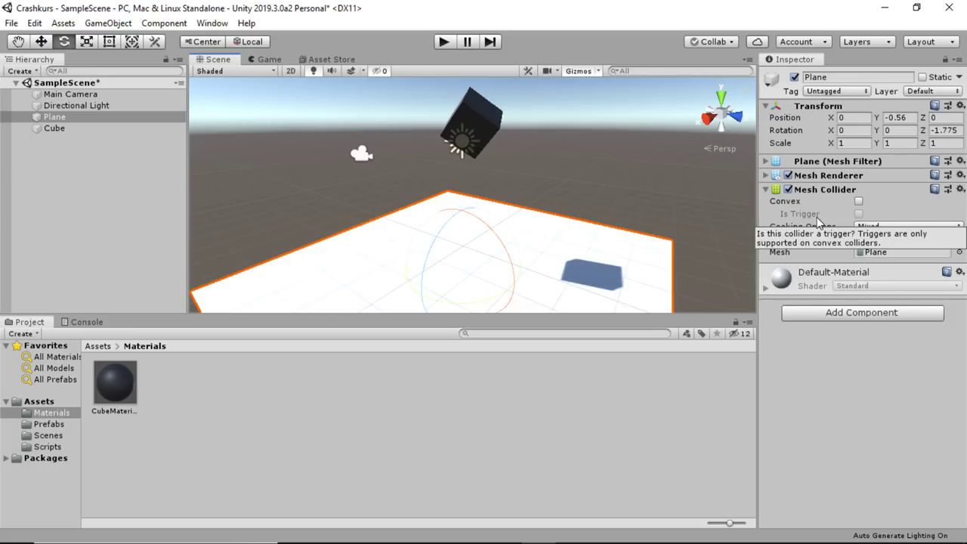
mouse_move(797, 213)
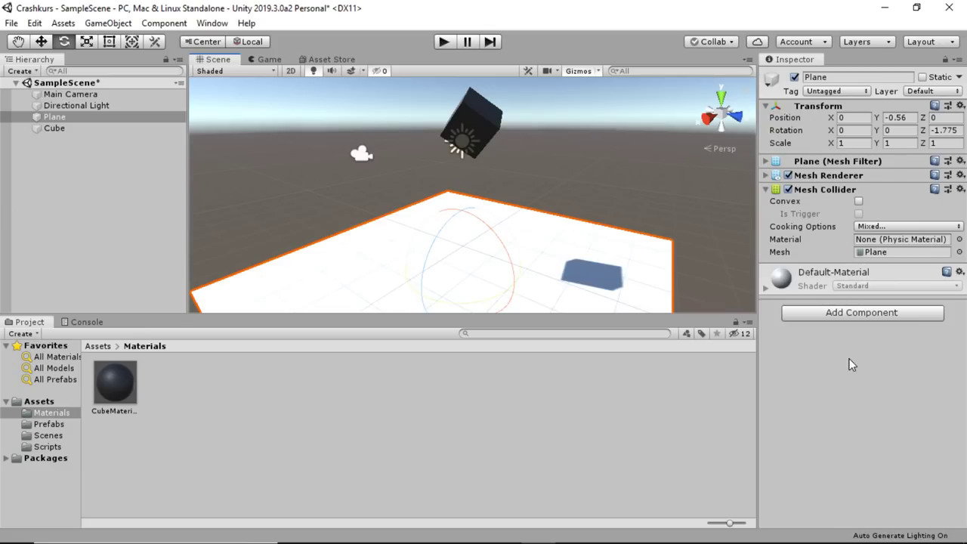
Switch between Cube and Plane, ending on the Cube's Rigidbody and radius-0.5 Sphere Collider
left_click(493, 124)
left_click(496, 261)
left_click(588, 162)
left_click(479, 113)
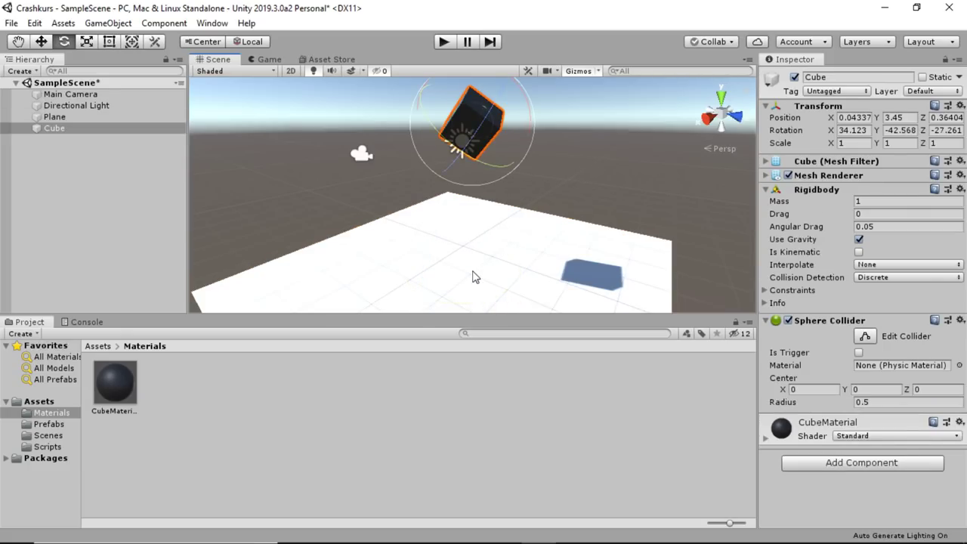
left_click(477, 275)
left_click(484, 95)
left_click(469, 122)
left_click(587, 138)
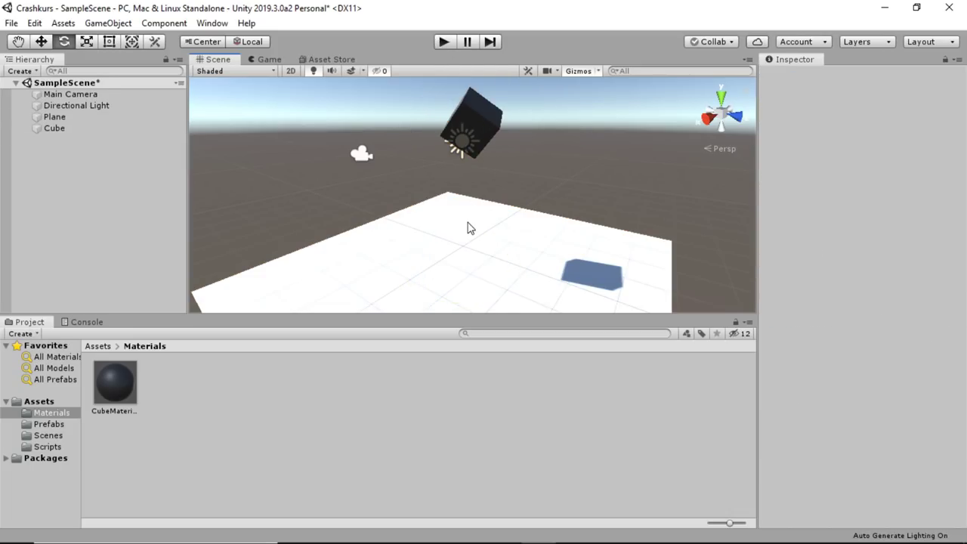
left_click(471, 273)
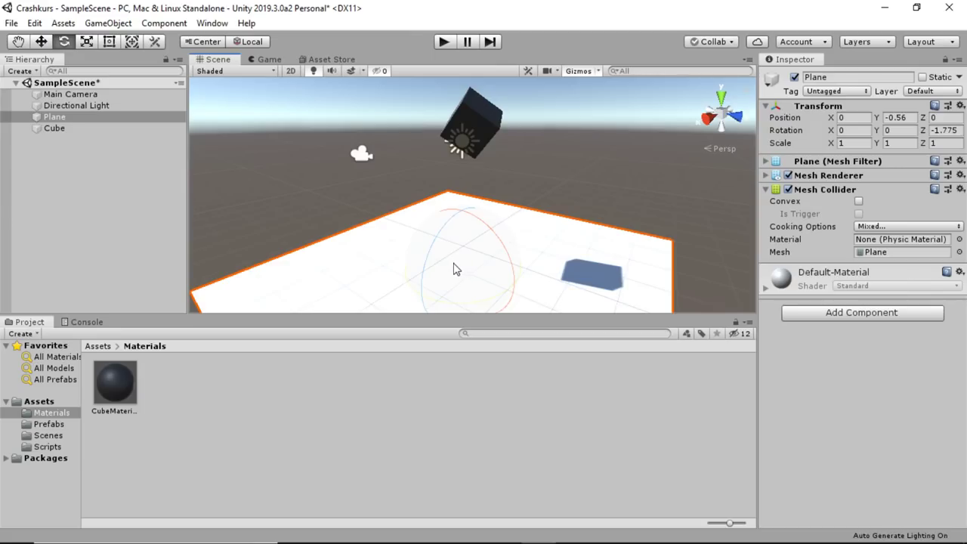
left_click(459, 117)
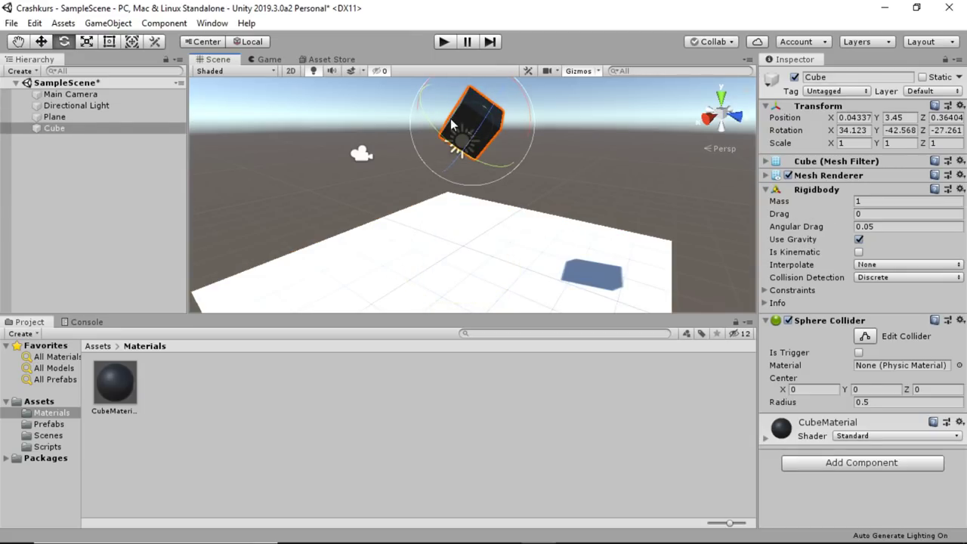
left_click(450, 260)
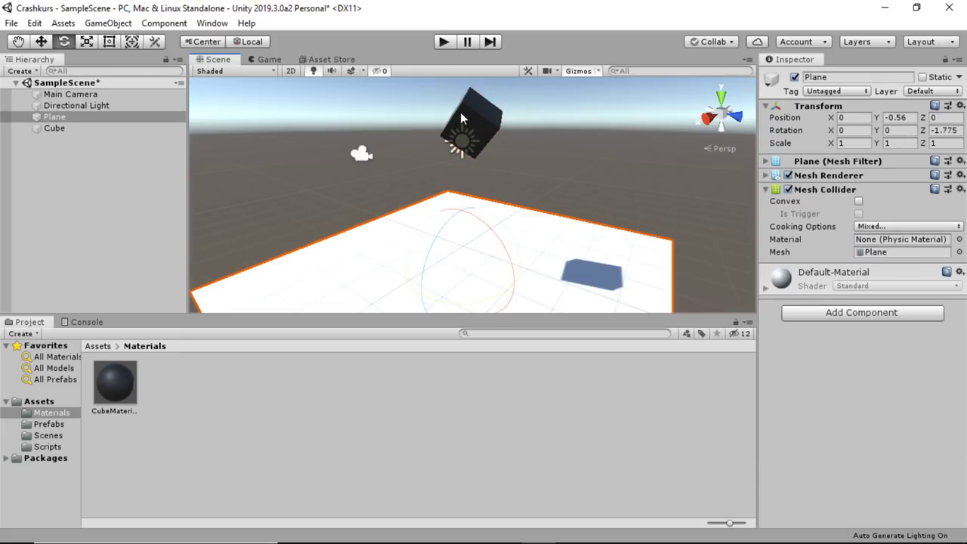
left_click(460, 112)
left_click(456, 253)
left_click(538, 189)
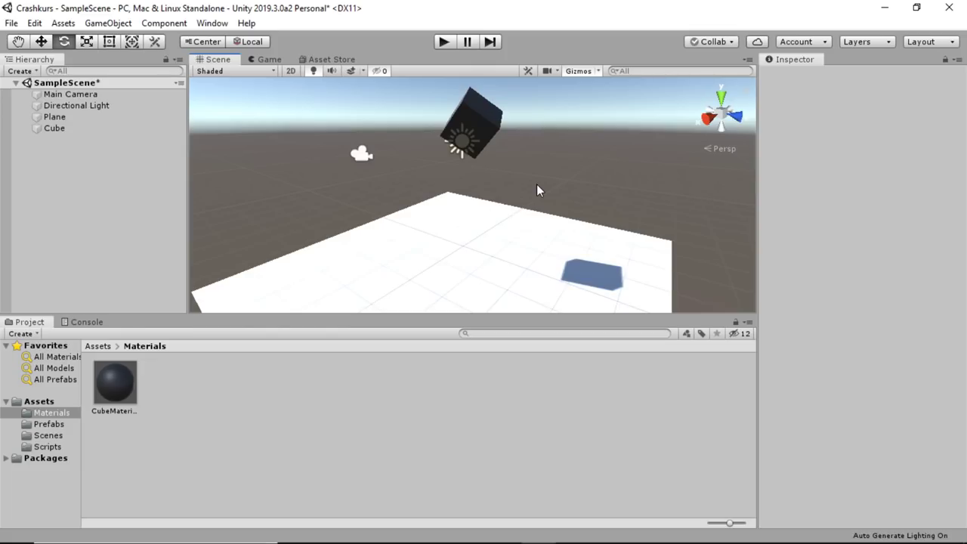
left_click(487, 115)
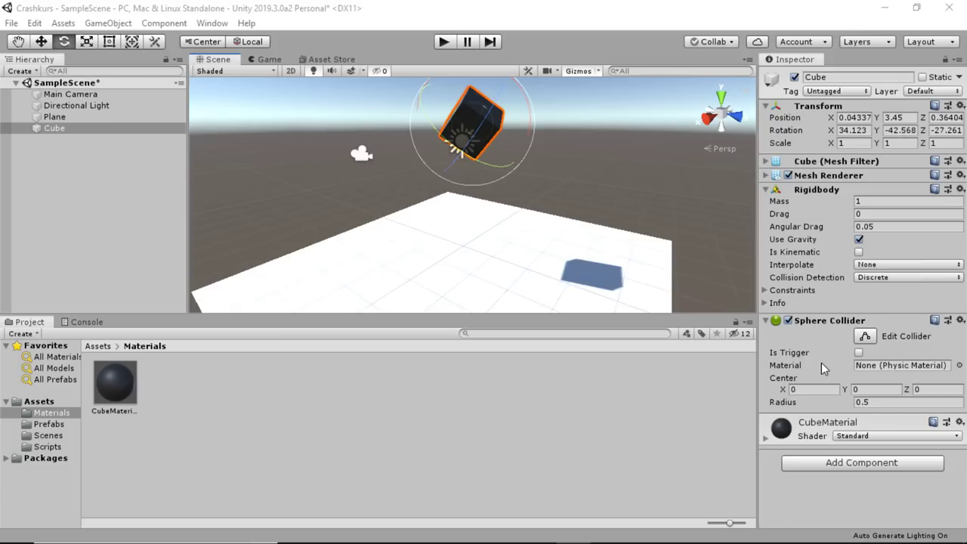
left_click(499, 270)
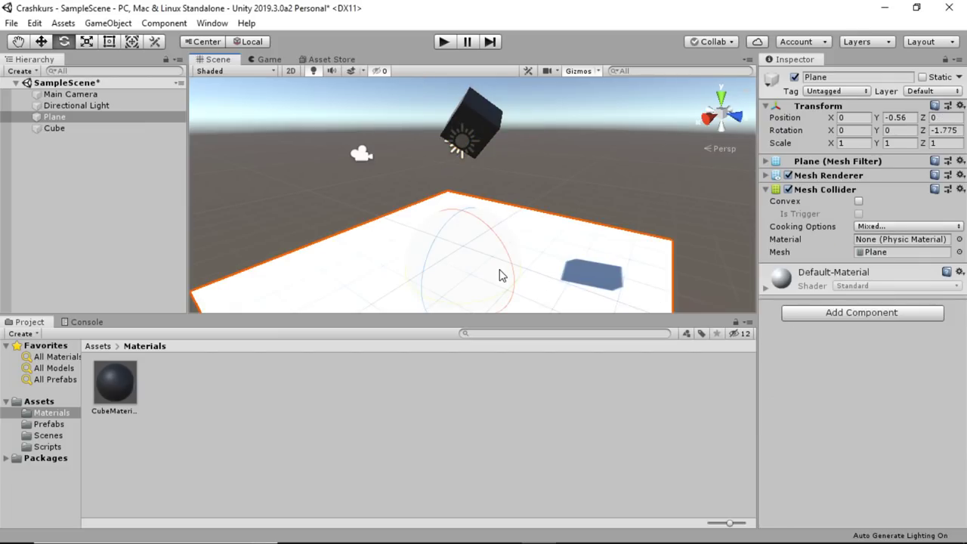
left_click(486, 108)
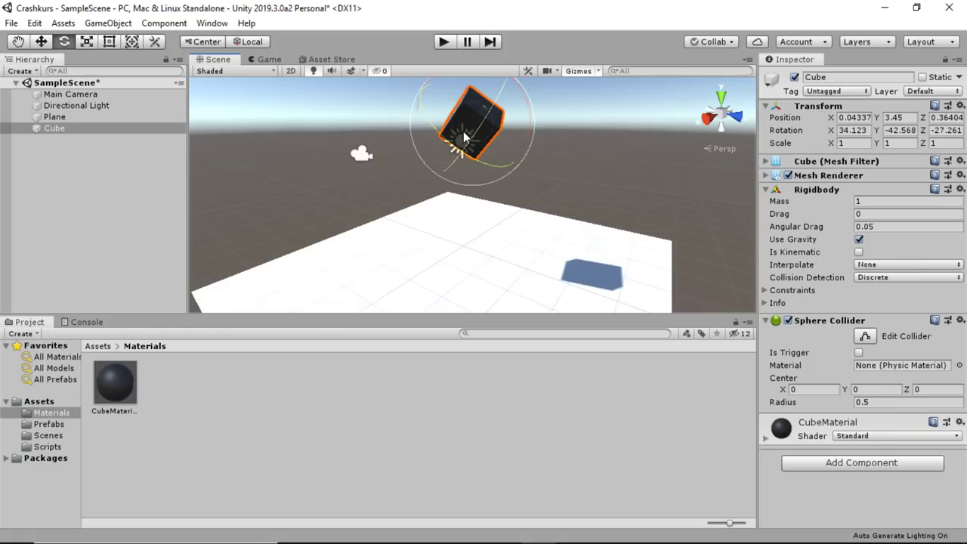
left_click(493, 230)
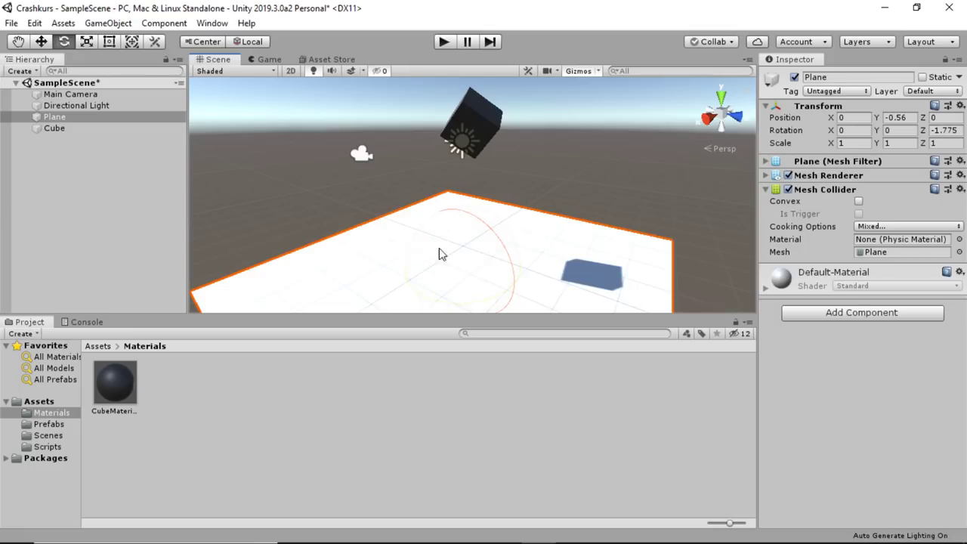
left_click(472, 131)
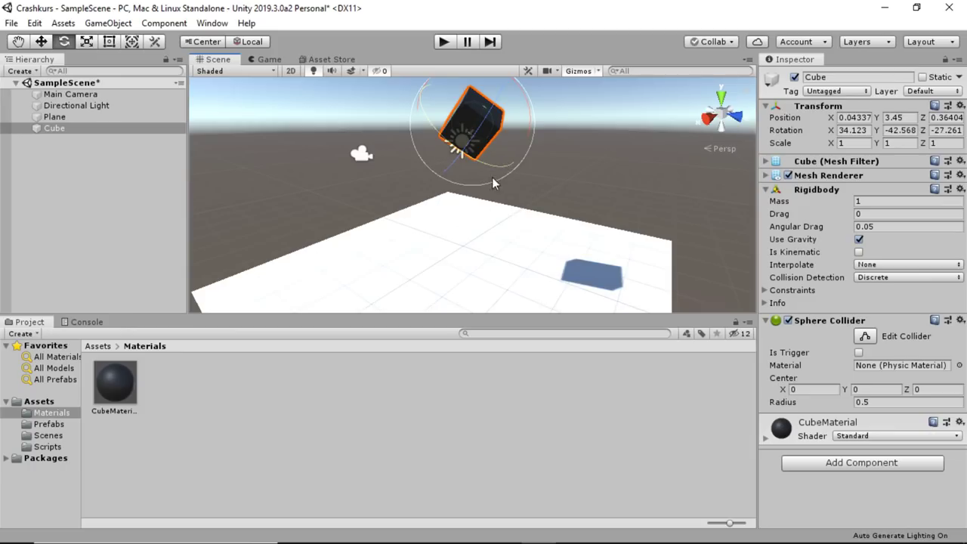
mouse_move(820, 222)
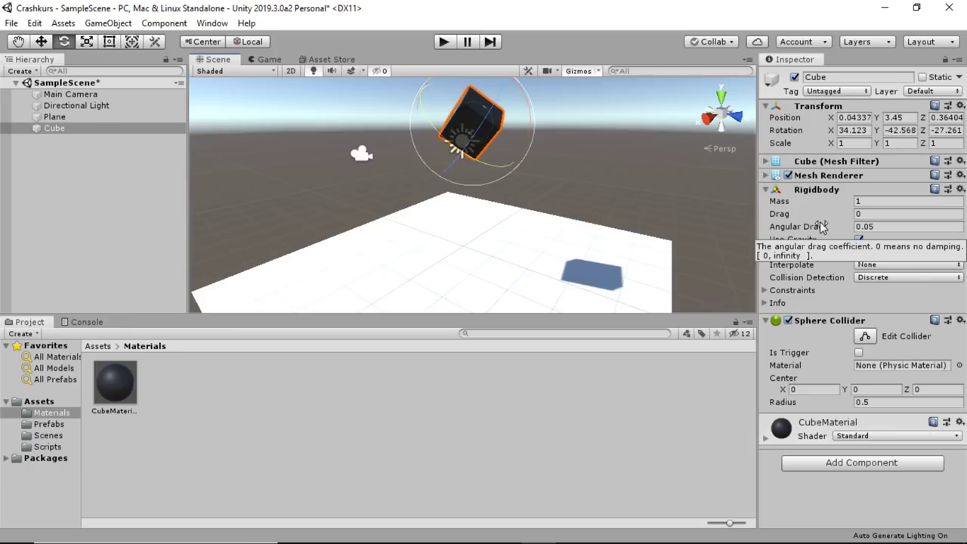
mouse_move(794, 200)
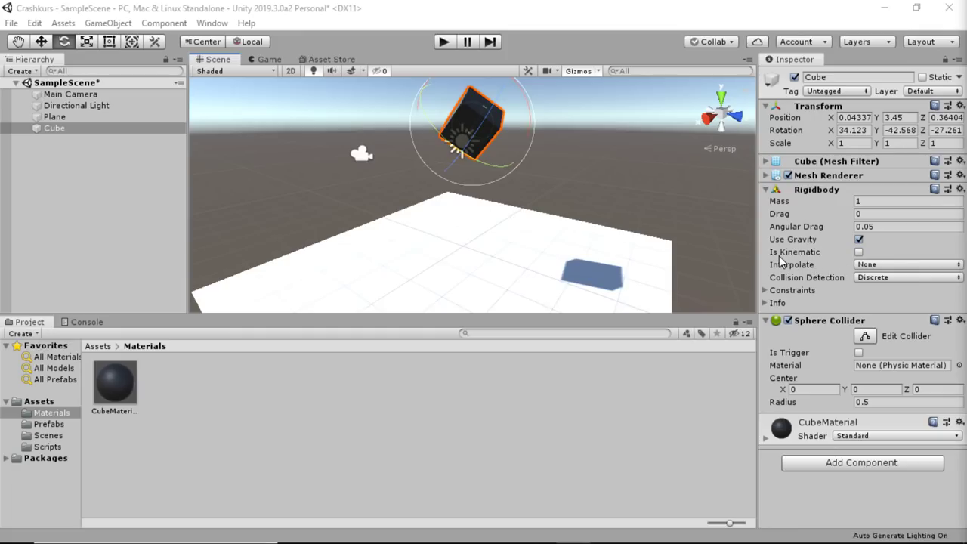
left_click(859, 254)
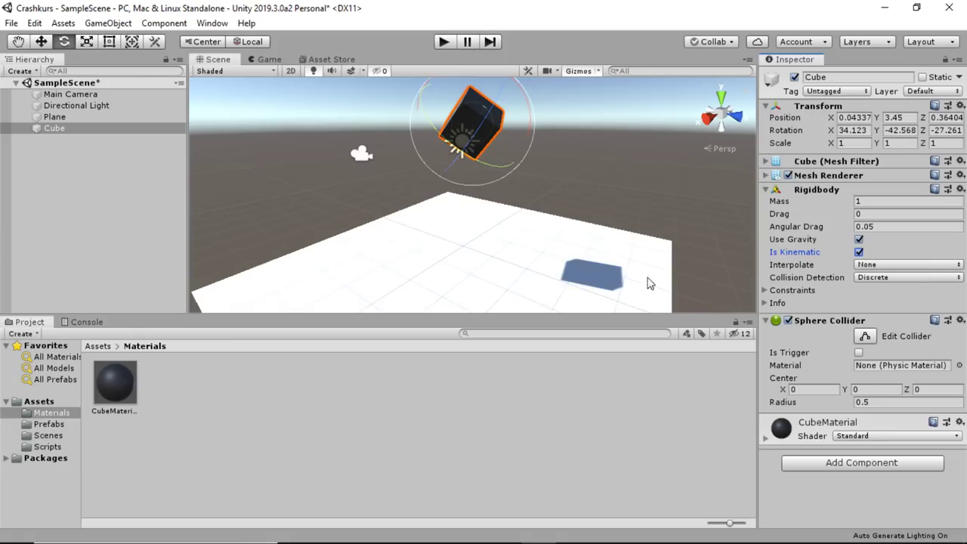
left_click(450, 262)
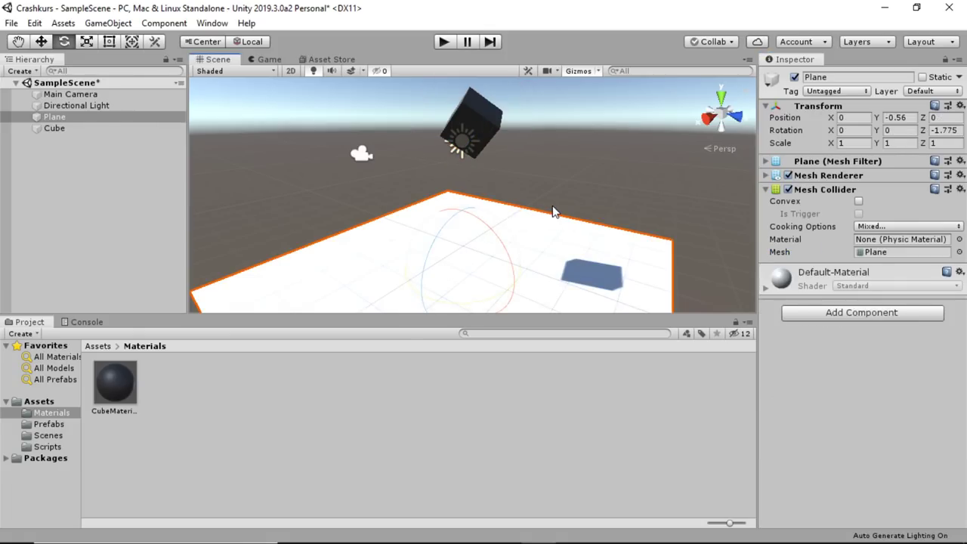
left_click(476, 121)
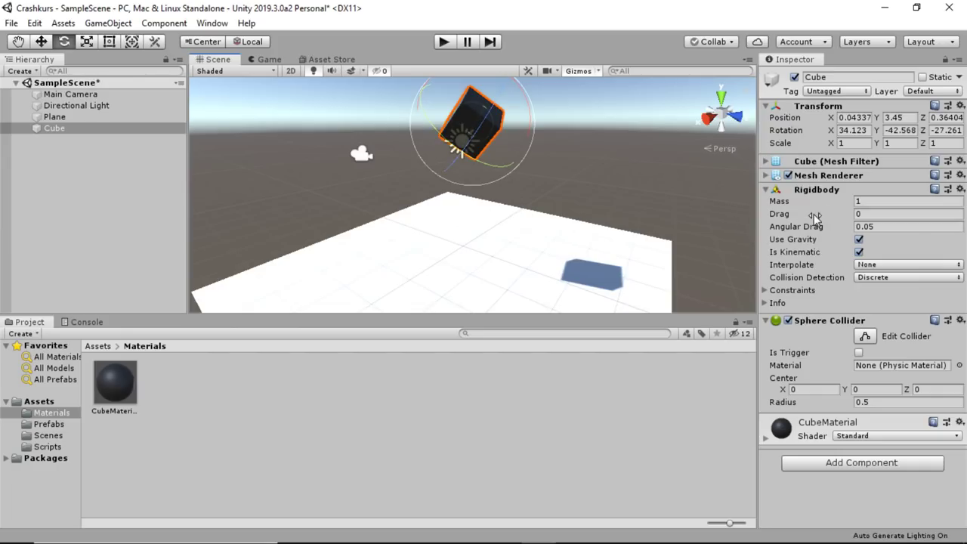
Select the Plane to show its non-convex Mesh Collider in the Inspector
mouse_move(813, 215)
left_click(417, 252)
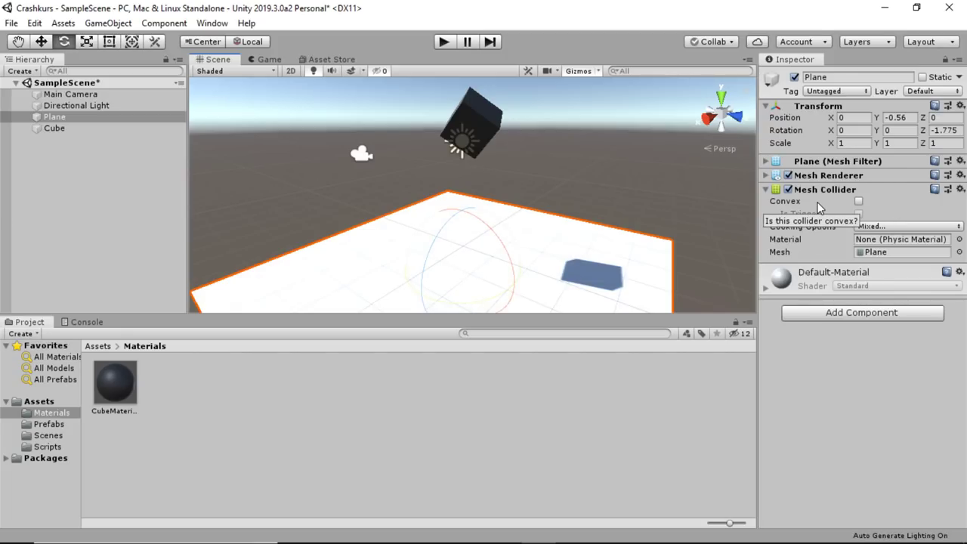
Select the Cube and leave Is Kinematic switched off on its Rigidbody
left_click(493, 135)
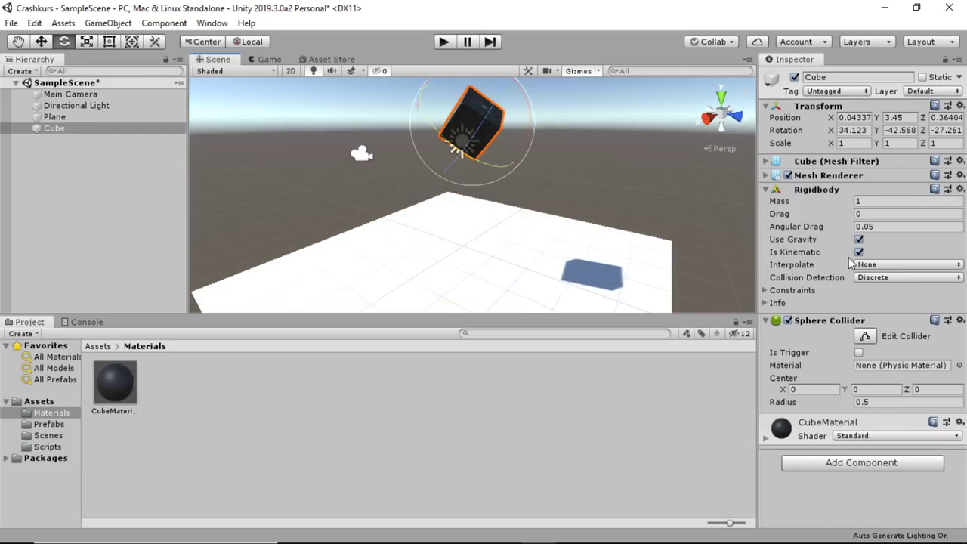
left_click(859, 252)
left_click(858, 252)
left_click(858, 251)
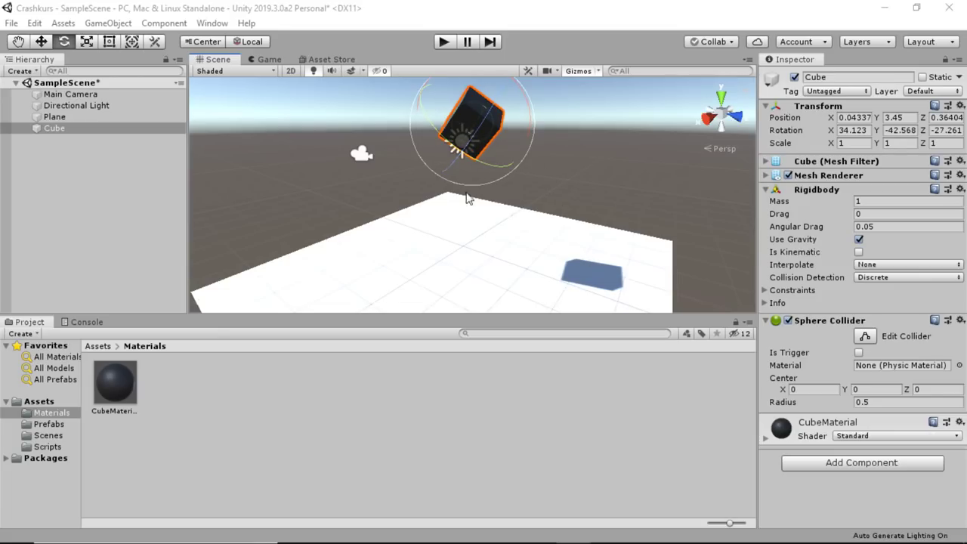
Alternate between Cube and Plane, finishing with the Plane's Mesh Collider shown
left_click(455, 246)
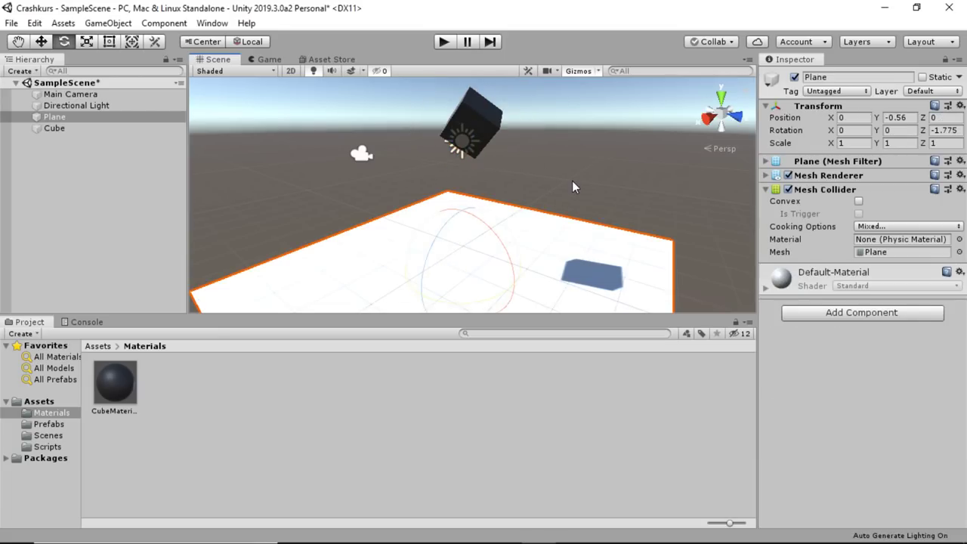
left_click(572, 181)
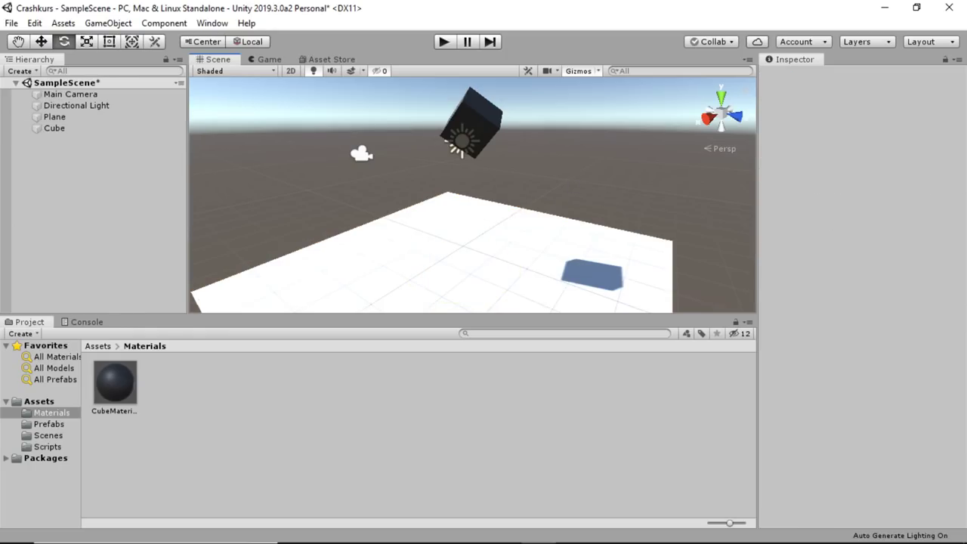
left_click(472, 146)
left_click(464, 222)
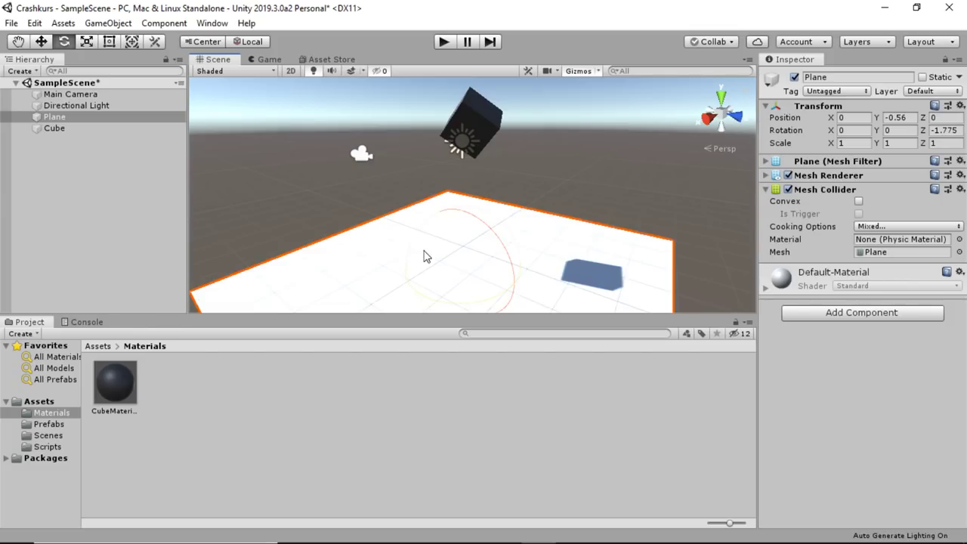
left_click(474, 102)
left_click(451, 257)
left_click(467, 138)
left_click(456, 222)
left_click(464, 114)
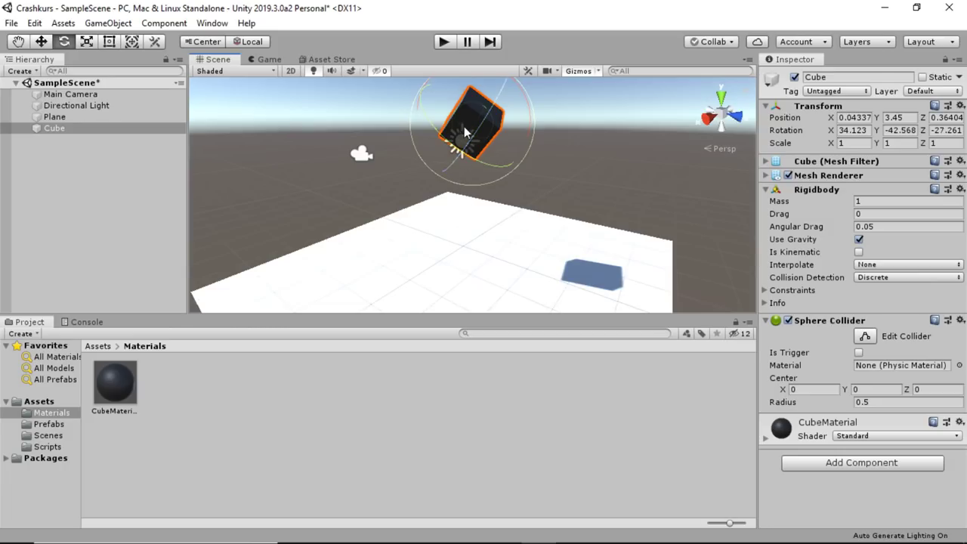
left_click(458, 258)
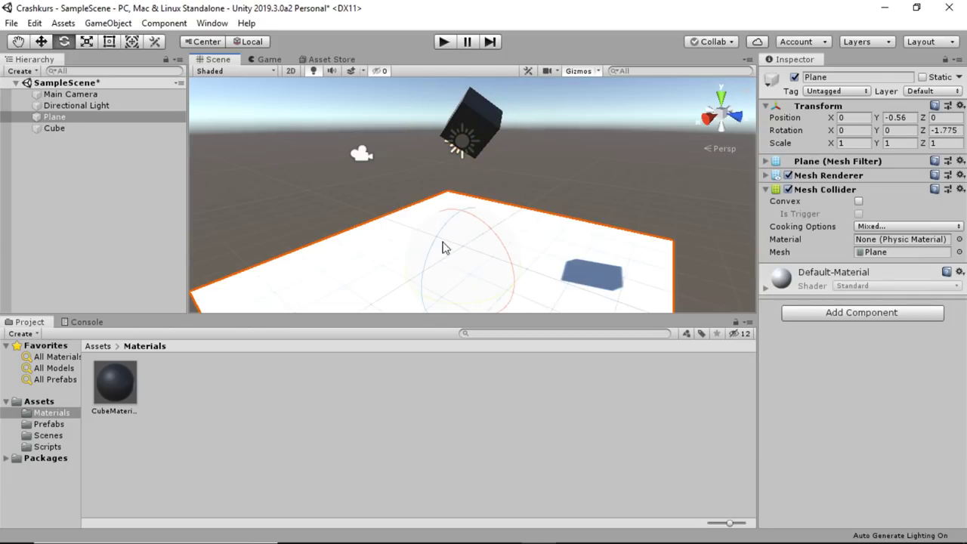
left_click(443, 42)
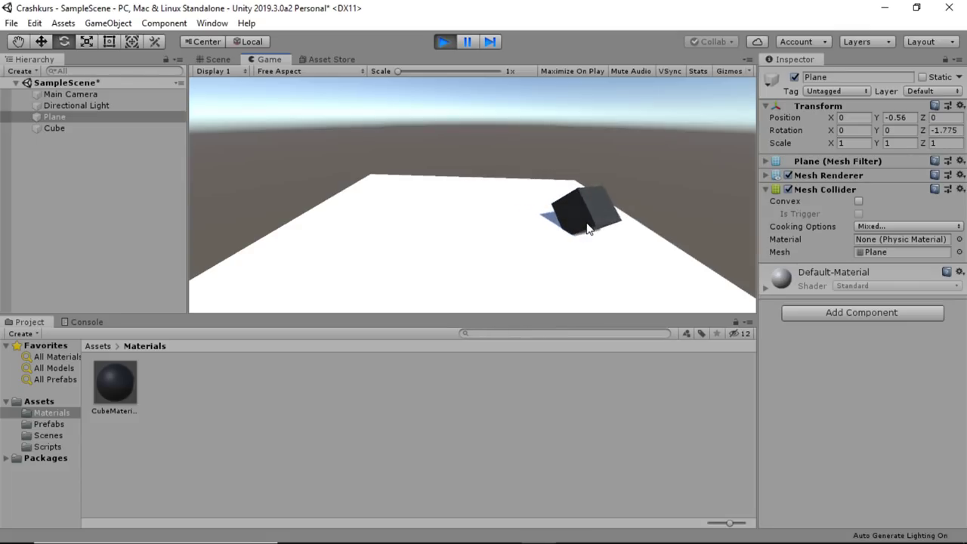
left_click(444, 42)
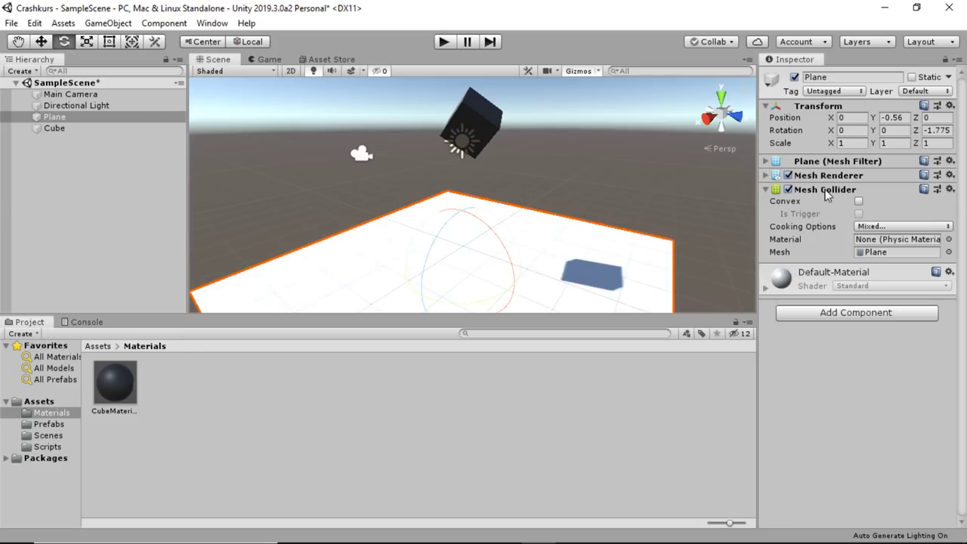
Tick Convex and then Is Trigger on the Plane's Mesh Collider
left_click(858, 201)
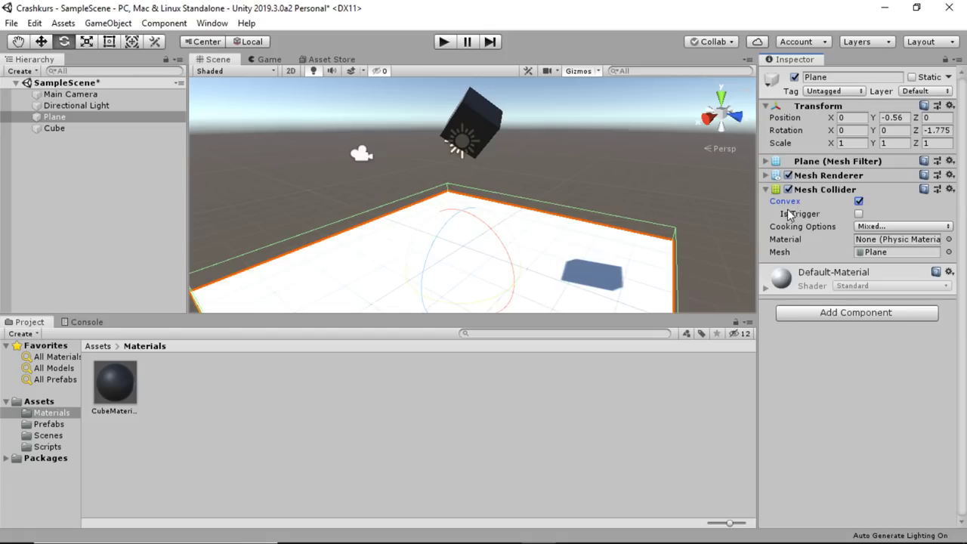
left_click(858, 214)
left_click(444, 41)
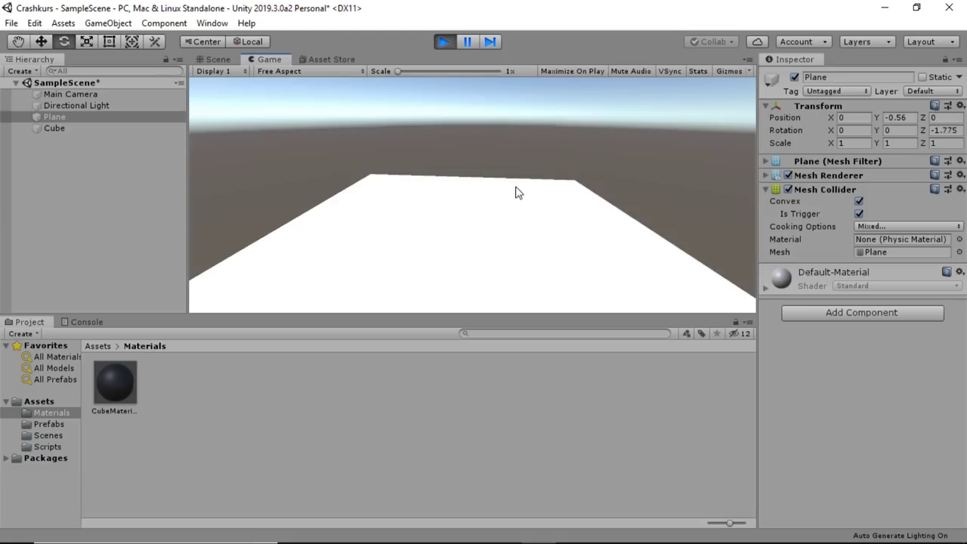
left_click(443, 42)
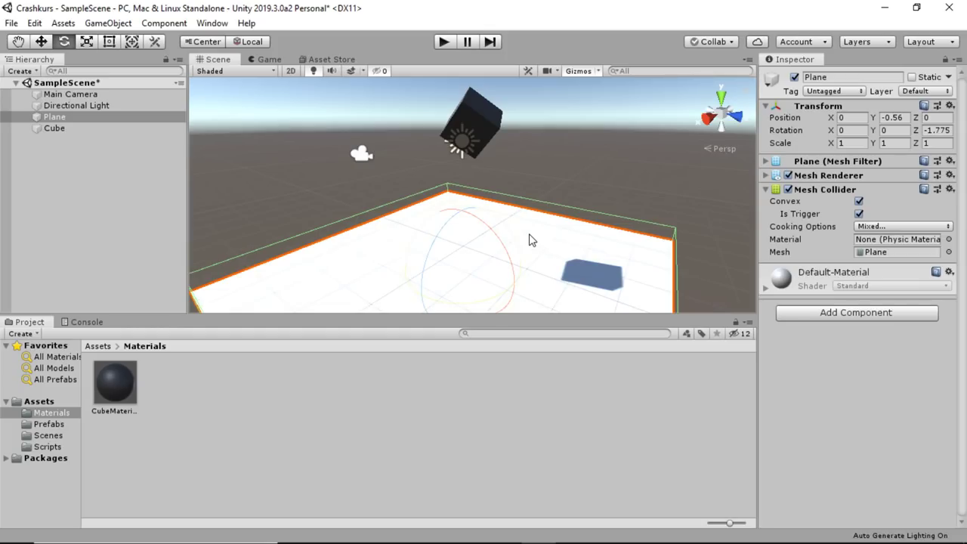
Untick Convex on the Plane's Mesh Collider, then clear the selection
left_click(859, 202)
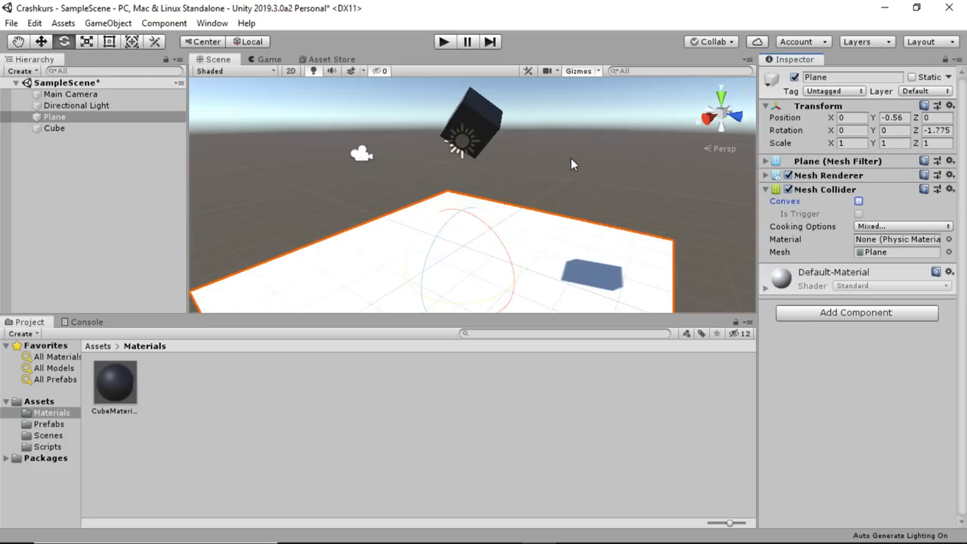
left_click(455, 113)
left_click(432, 231)
left_click(336, 217)
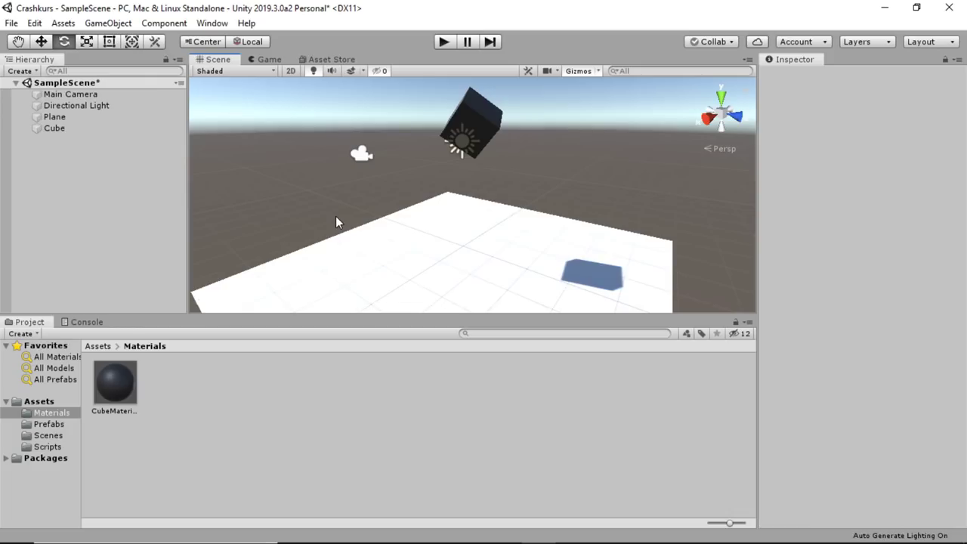
left_click(527, 247)
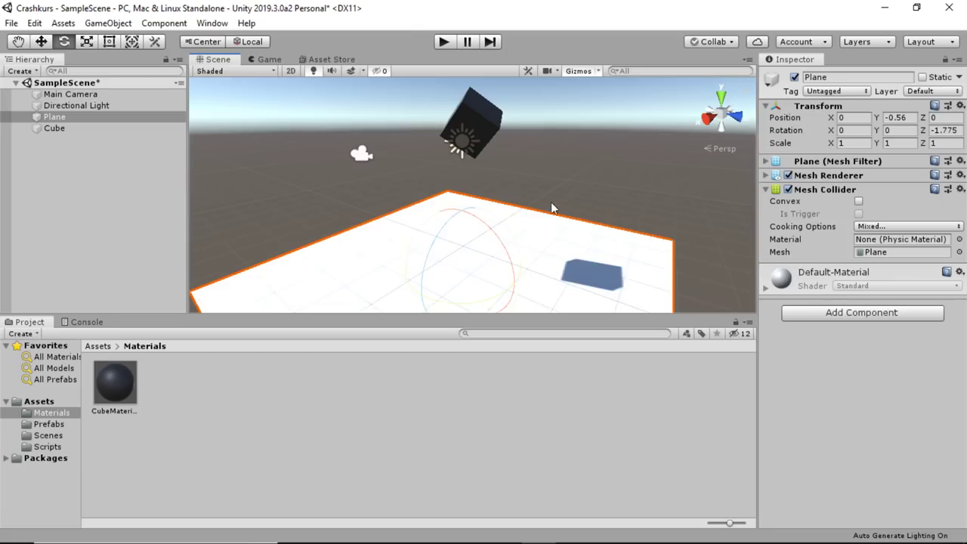
left_click(555, 181)
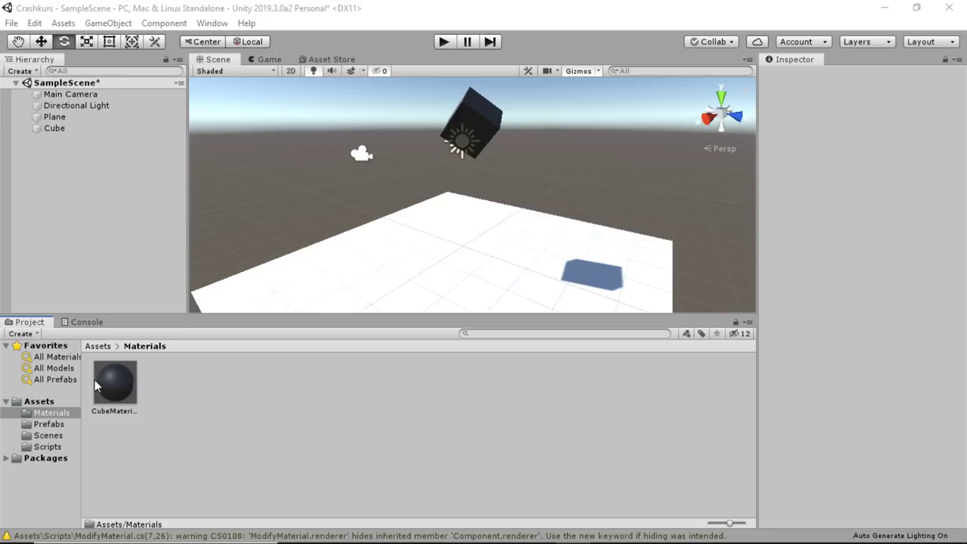
Create a new C# script named CollisionTest in Assets/Scripts, then select the Plane
left_click(97, 346)
double_click(272, 387)
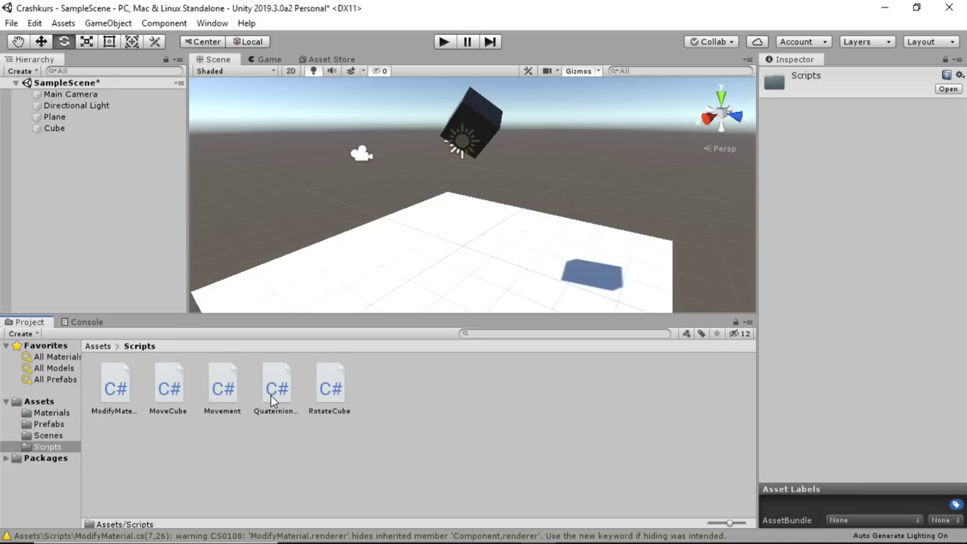
right_click(272, 453)
mouse_move(329, 116)
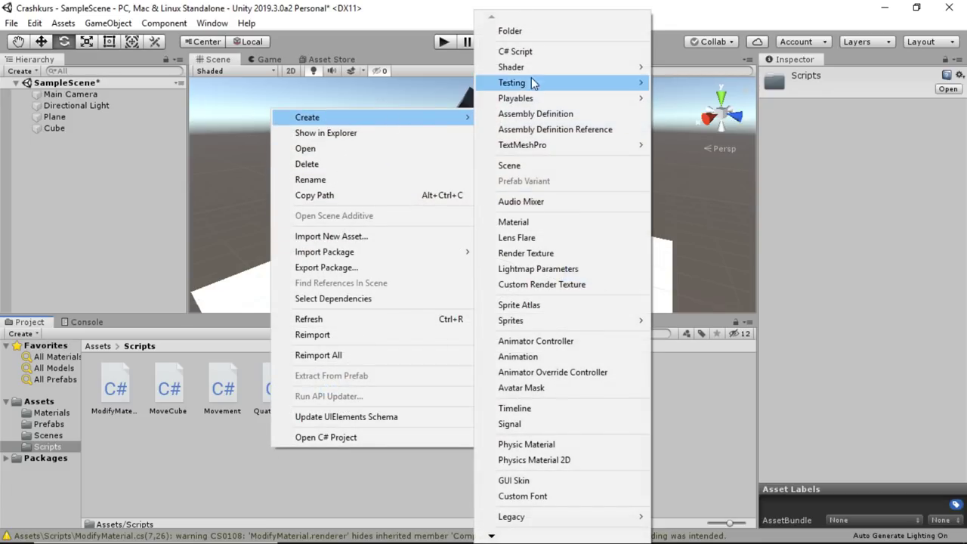
left_click(532, 50)
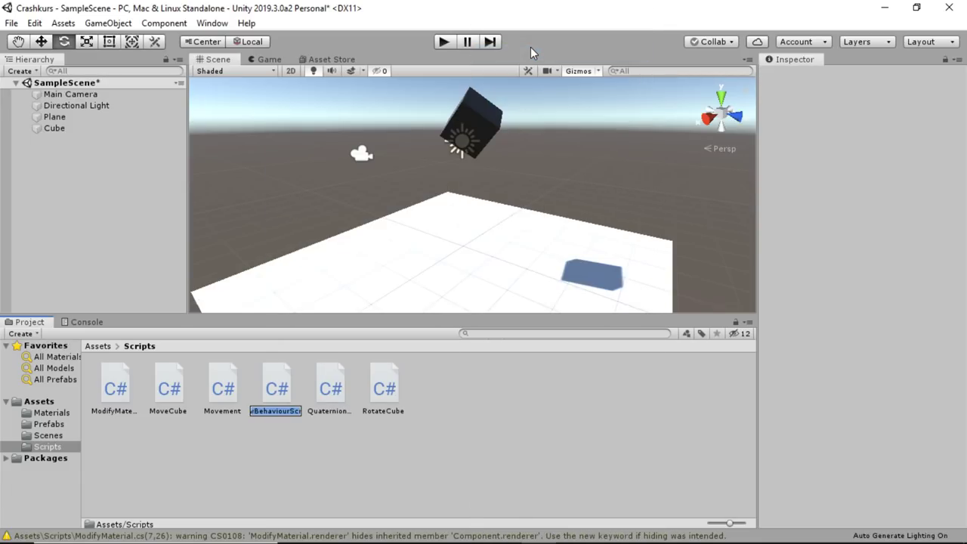
type("Colli")
type("sionTest")
key("Return")
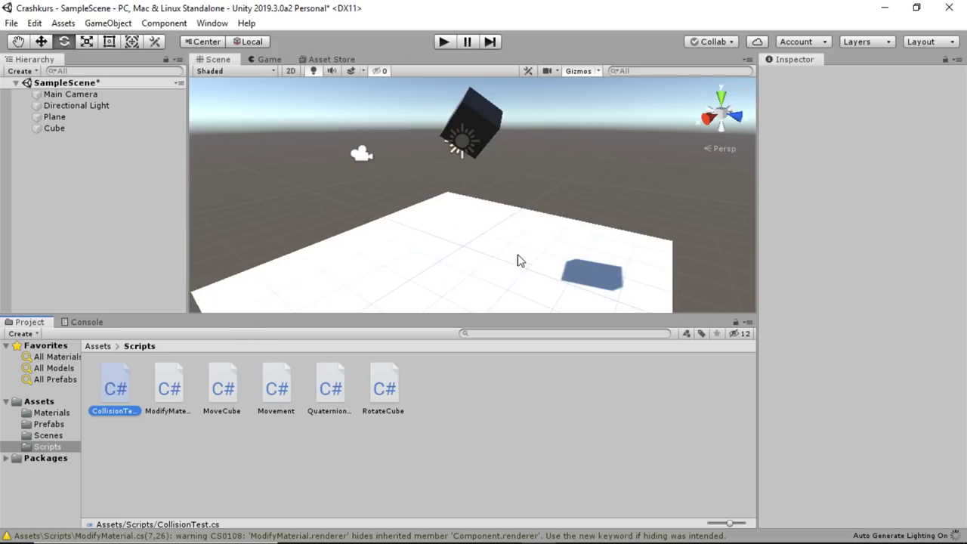
left_click(484, 262)
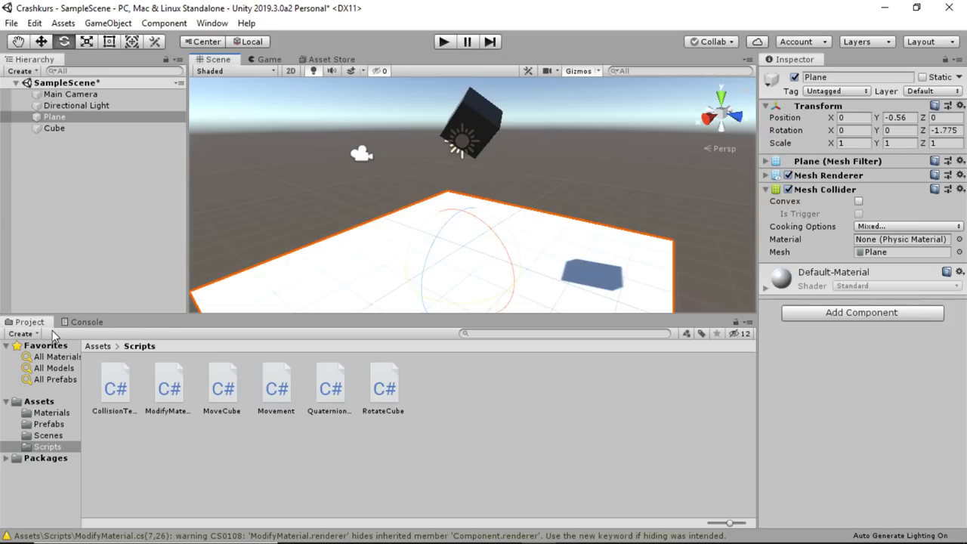
Drag CollisionTest onto the Plane, then open the script in Visual Studio
left_click(72, 322)
left_click(35, 322)
left_click_drag(110, 410, 355, 266)
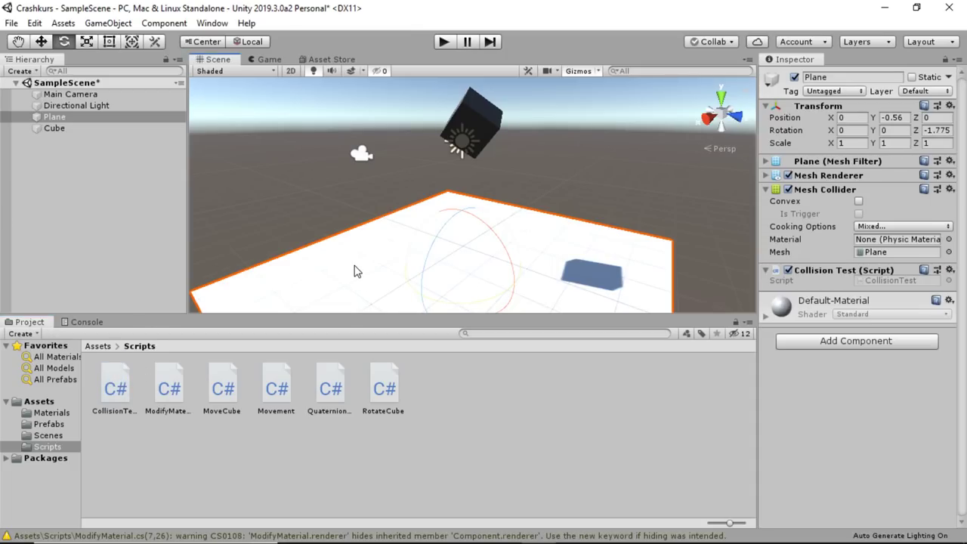
double_click(113, 391)
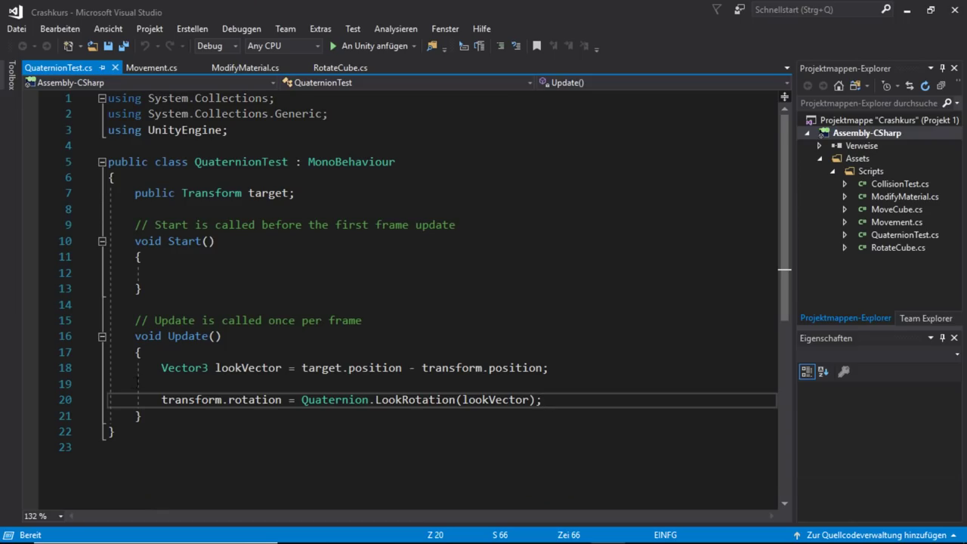
Delete the default Start and Update methods from CollisionTest.cs
double_click(887, 182)
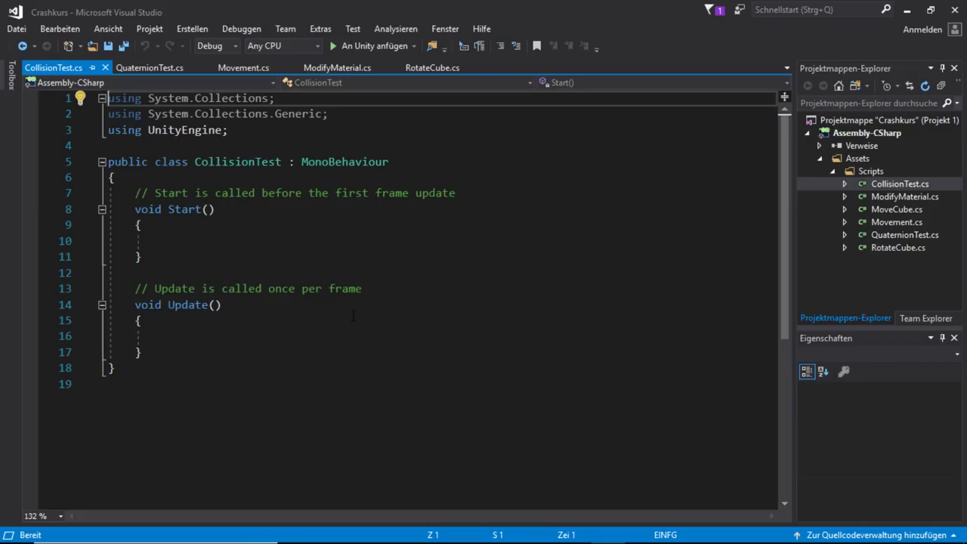
scroll(352, 316, "up", 2, "ctrl")
left_click_drag(190, 407, 127, 215)
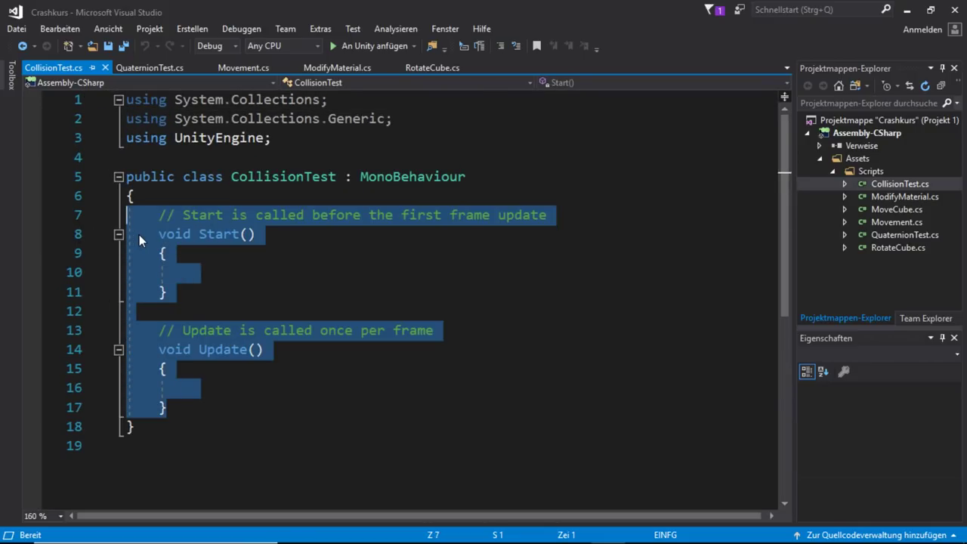
key("Delete")
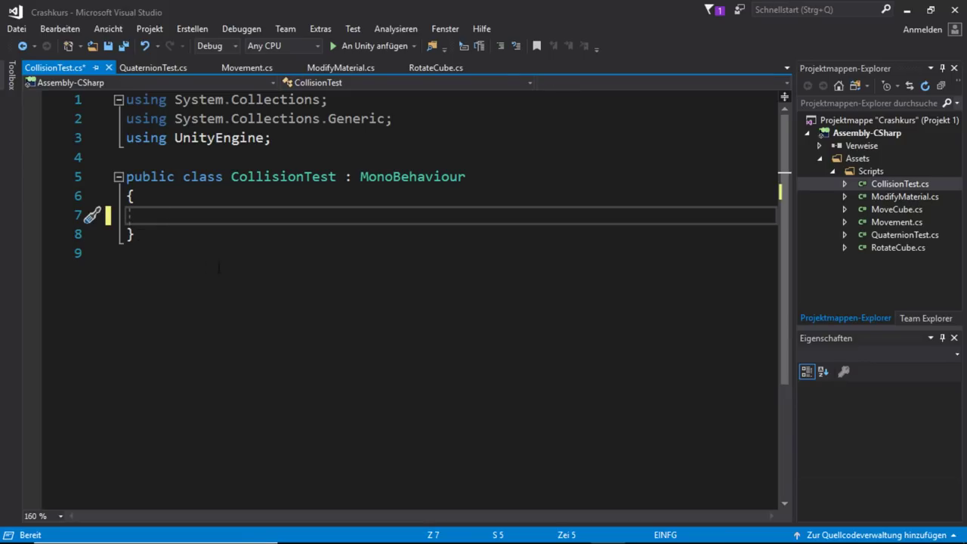
Type 'private void OnCol' and insert the OnCollisionEnter method stub from IntelliSense
double_click(377, 179)
left_click(228, 212)
type("private")
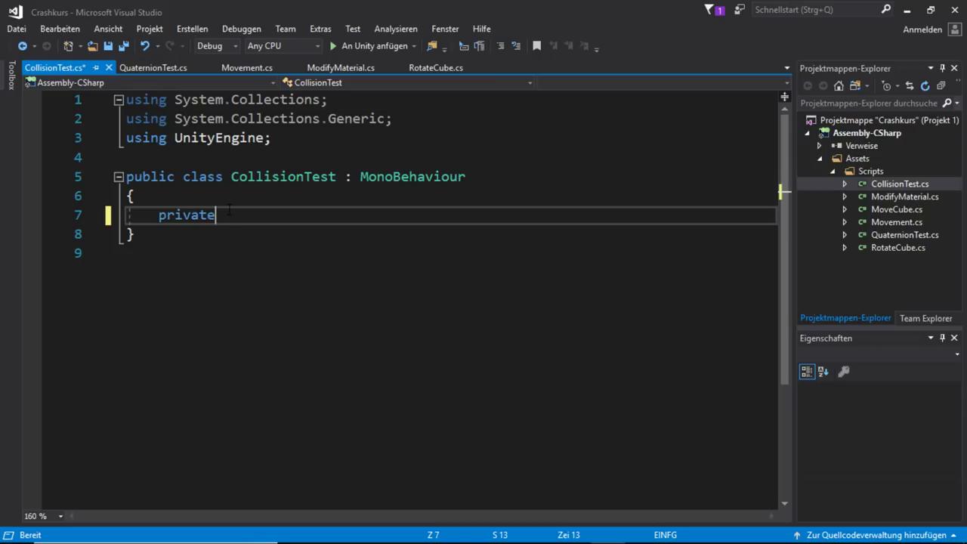
type(" vo")
key("BackSpace")
key("BackSpace")
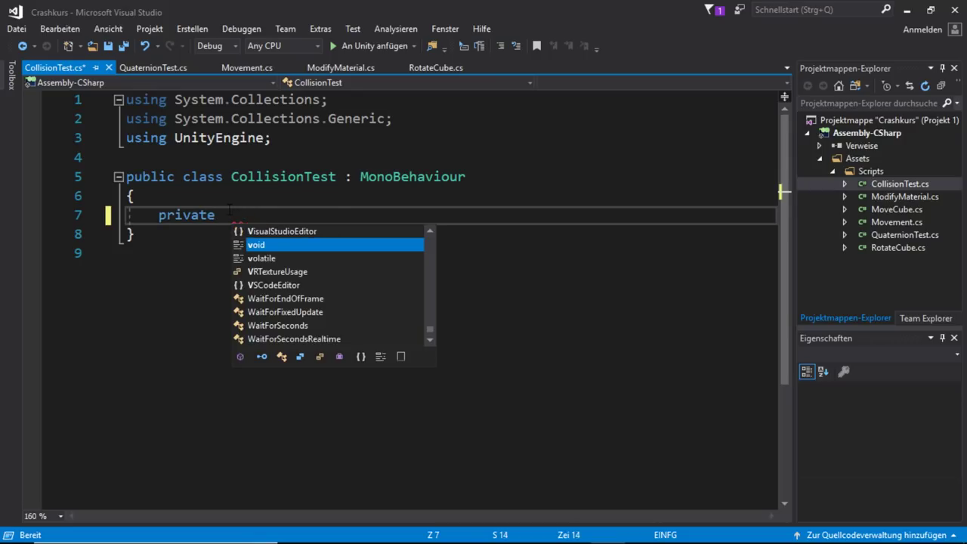
type("void O")
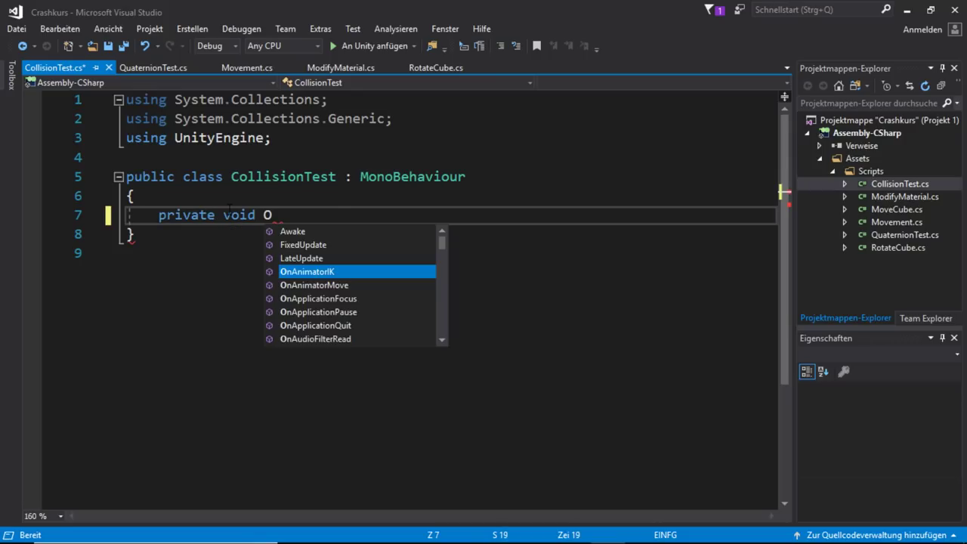
type("nCol")
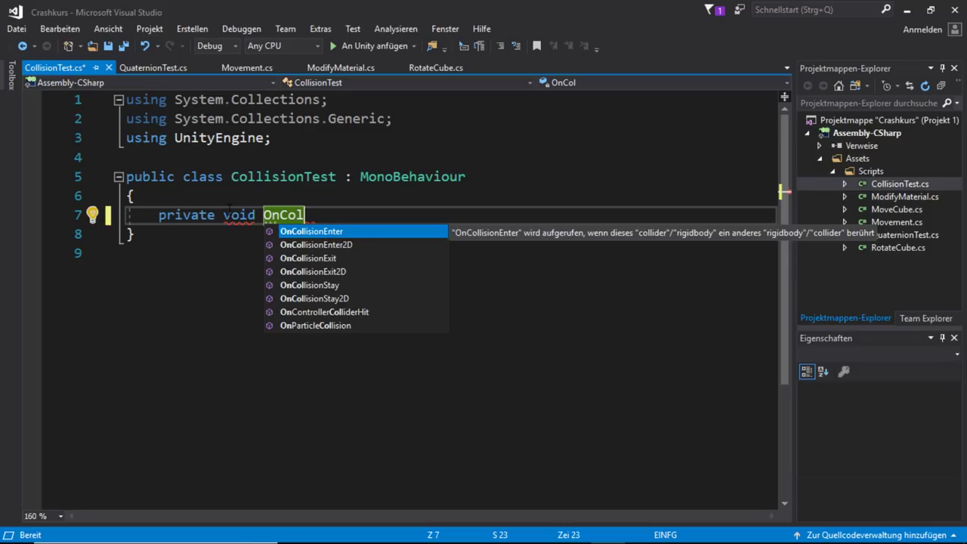
key("Down")
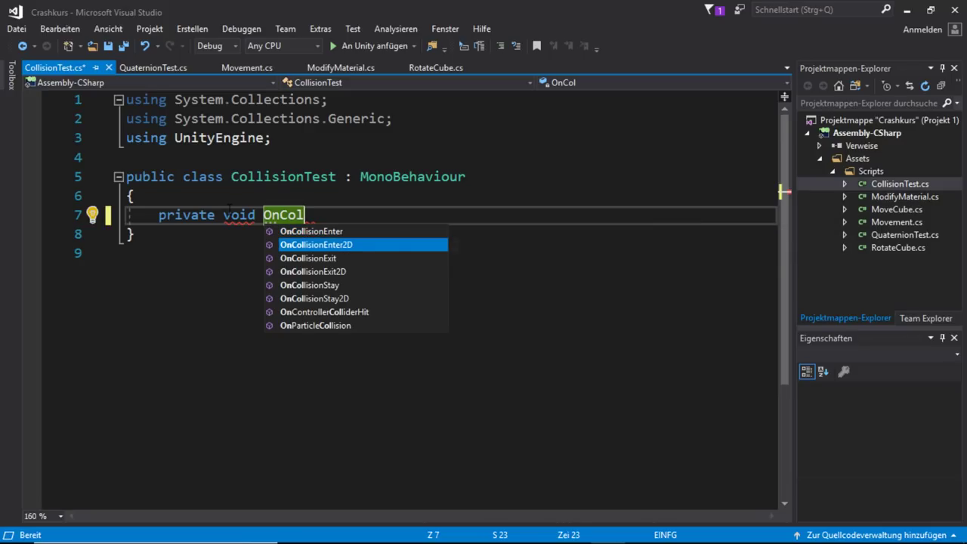
key("Up")
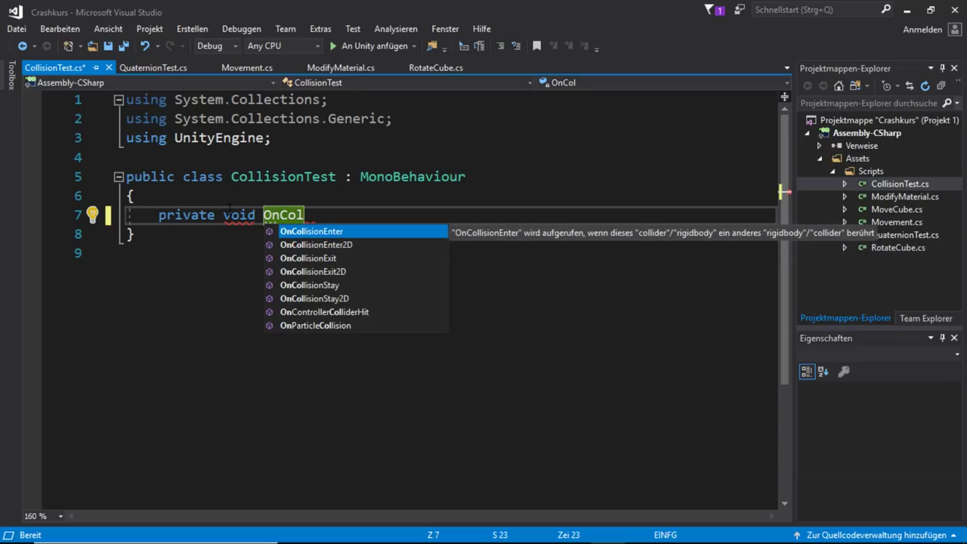
key("Return")
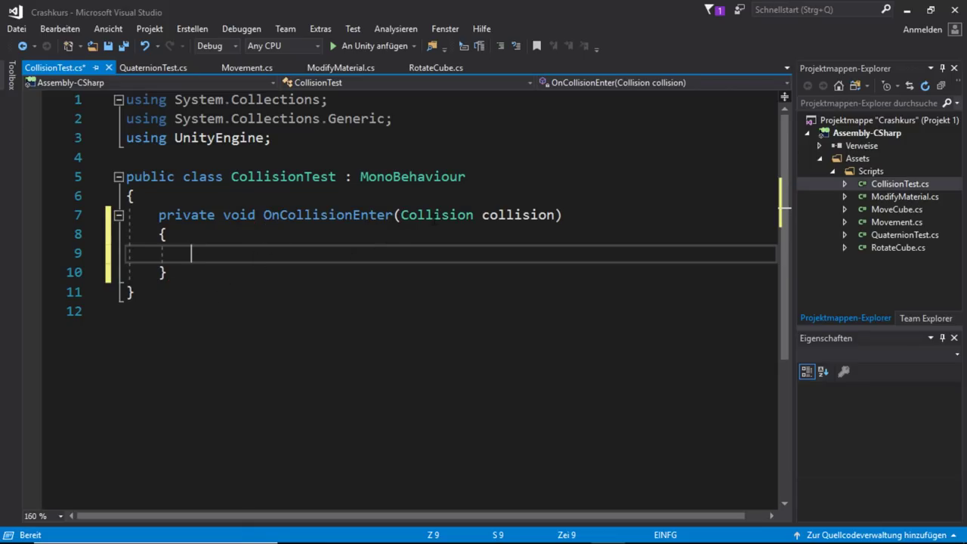
Highlight the Collision parameter type, the collision parameter name and the OnCollisionEnter method name
left_click_drag(401, 215, 518, 214)
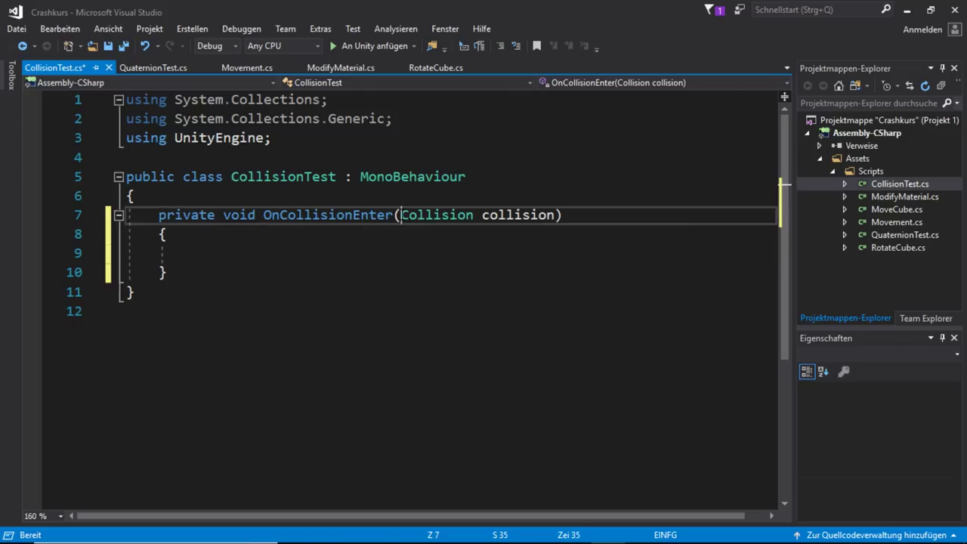
left_click(518, 214)
double_click(424, 216)
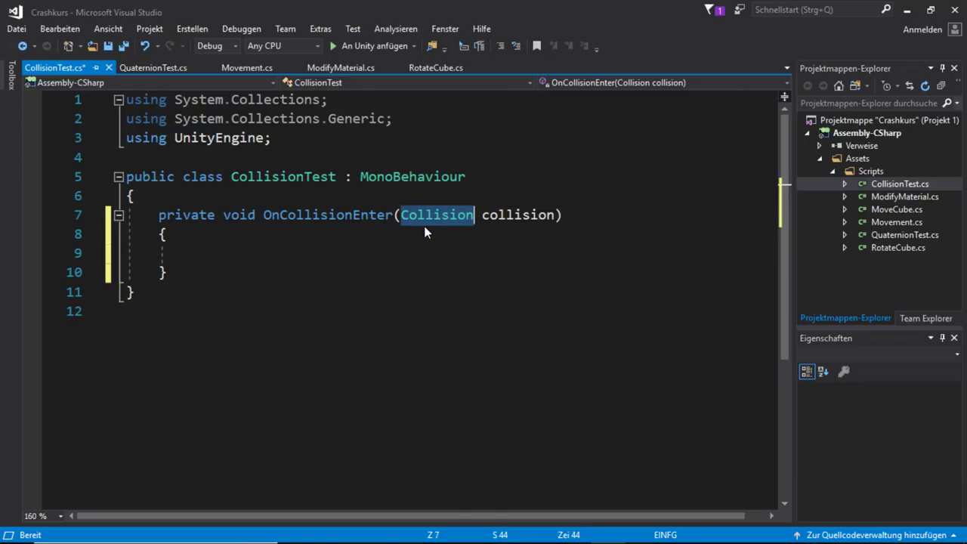
left_click(417, 216)
double_click(500, 215)
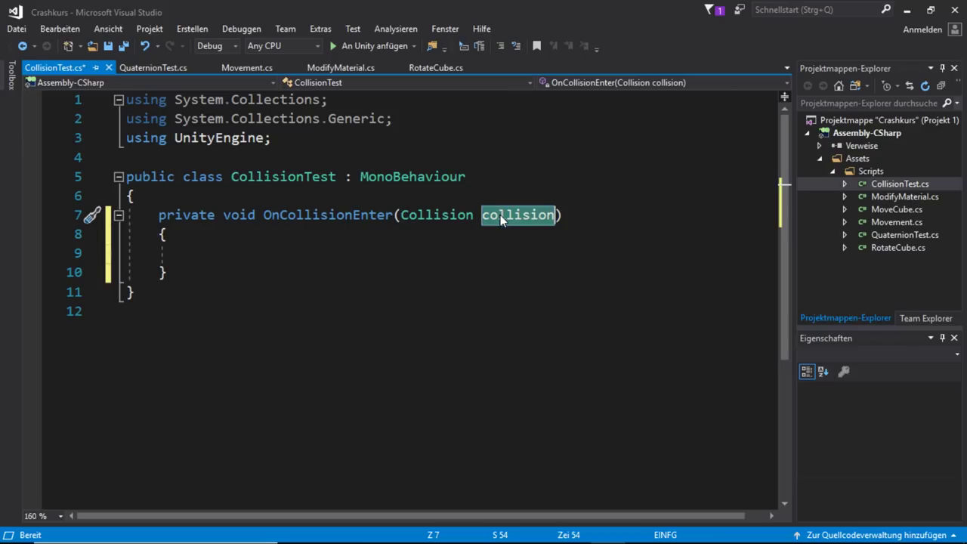
left_click(499, 215)
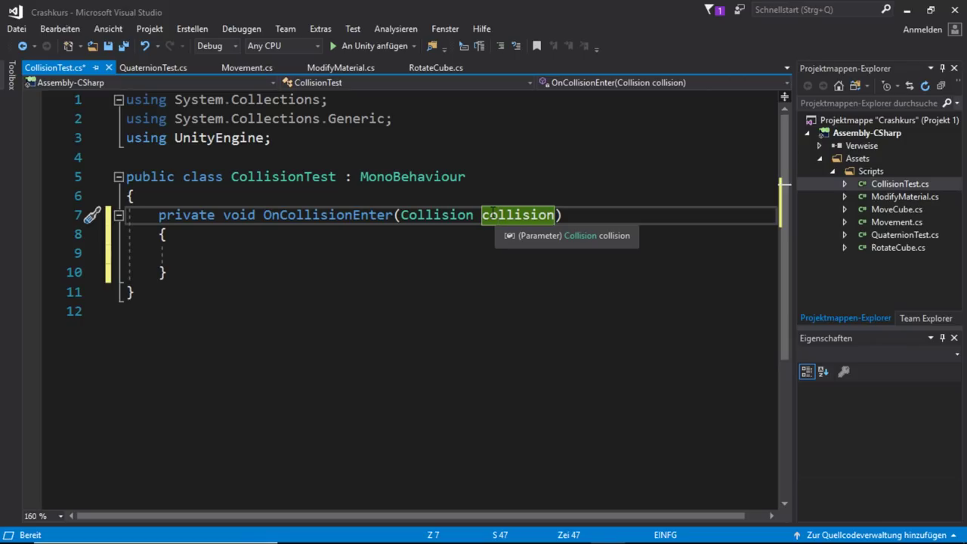
left_click(277, 262)
double_click(317, 221)
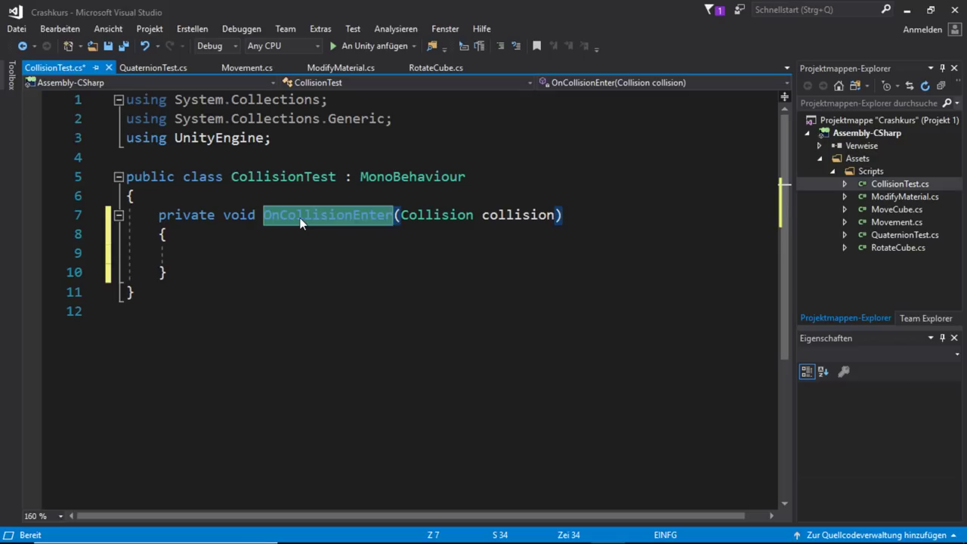
left_click(301, 218)
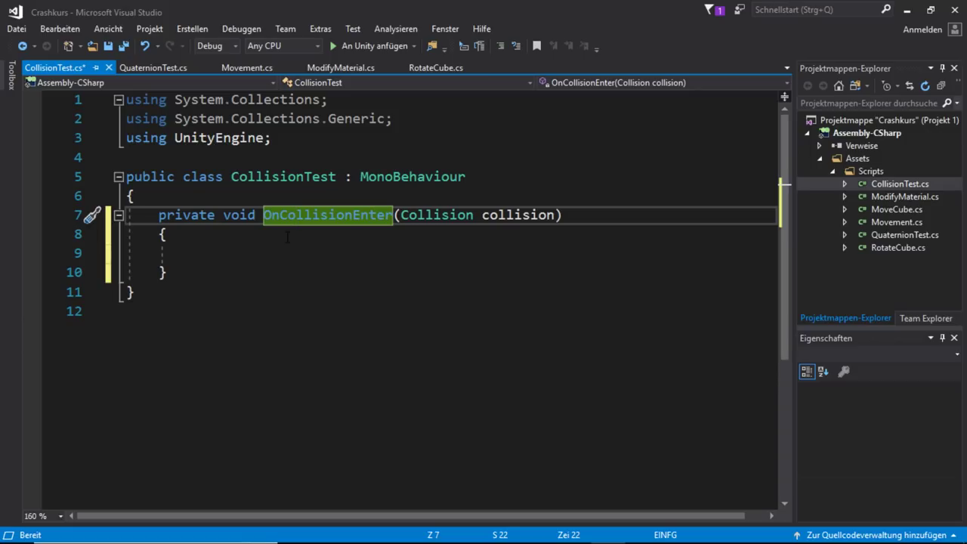
left_click(200, 276)
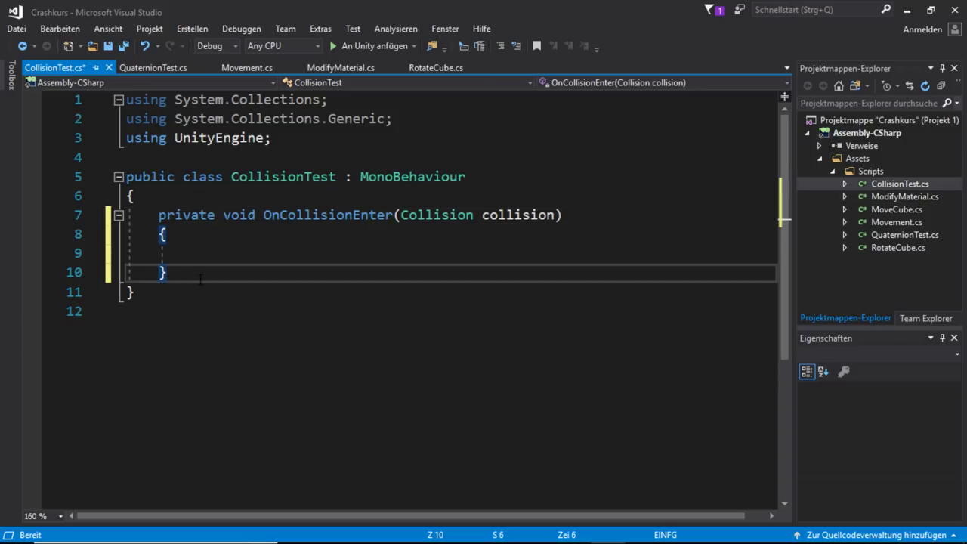
key("Return")
key("Return")
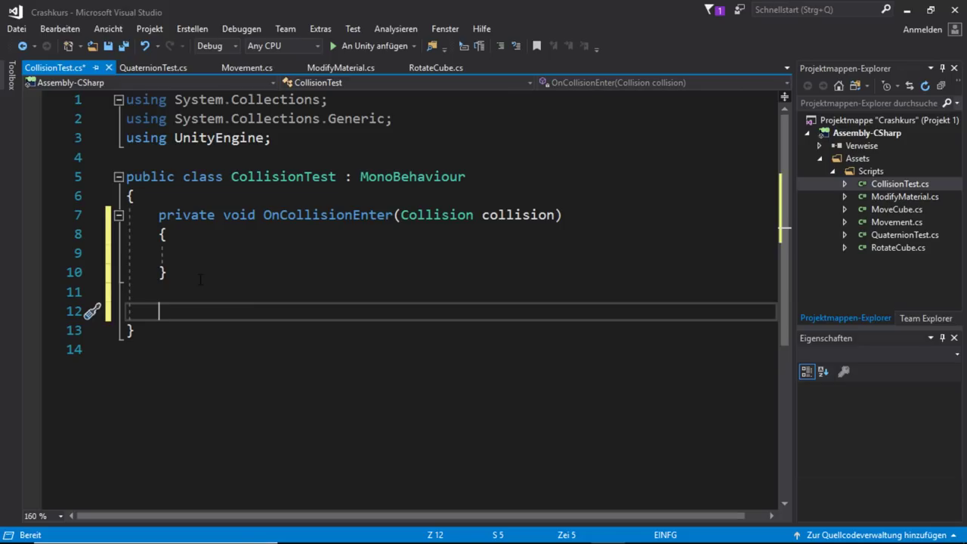
type("priv")
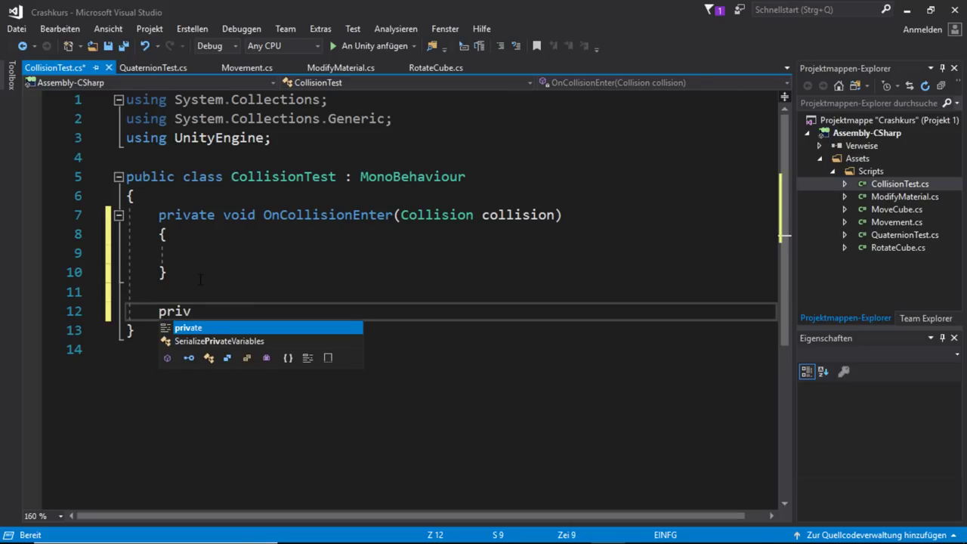
type("ate void OnCol")
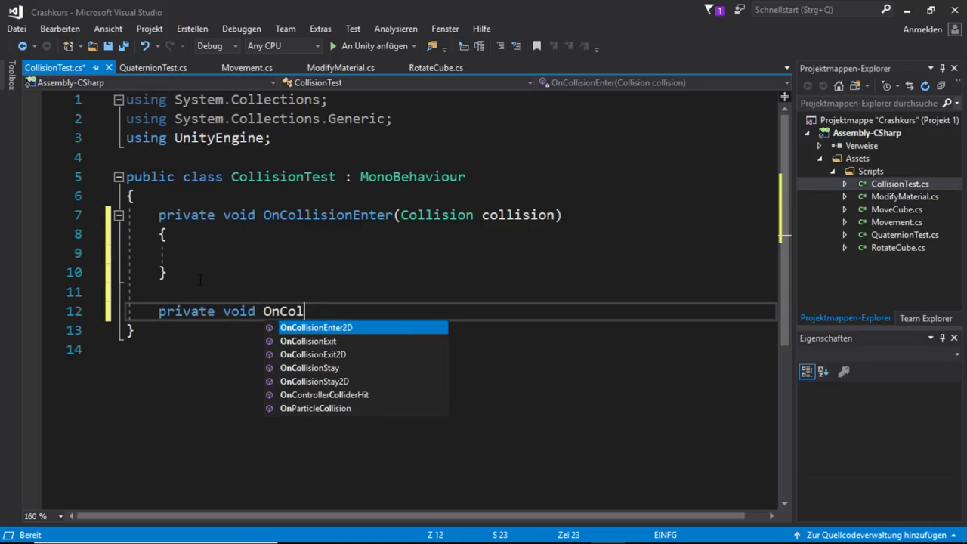
type("s")
key("Down")
key("Down")
key("Down")
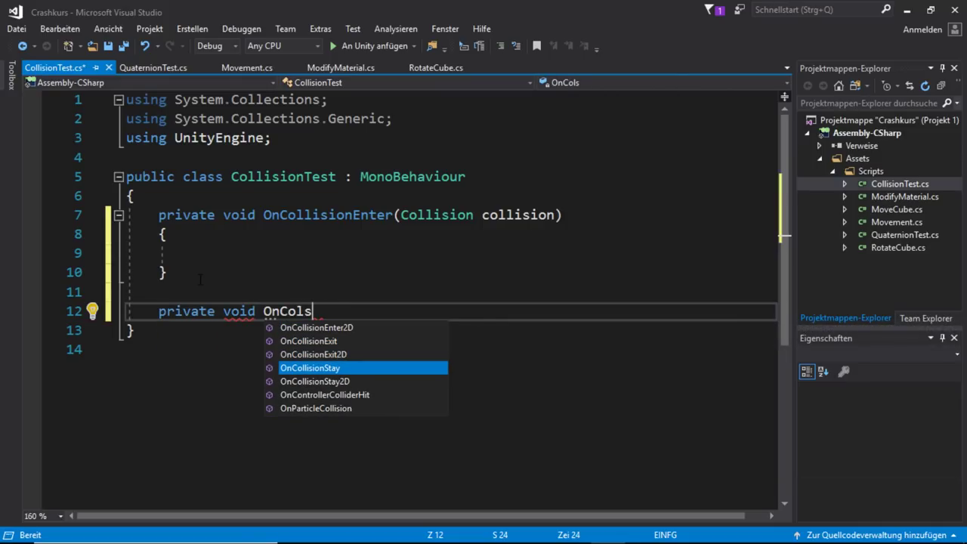
key("Return")
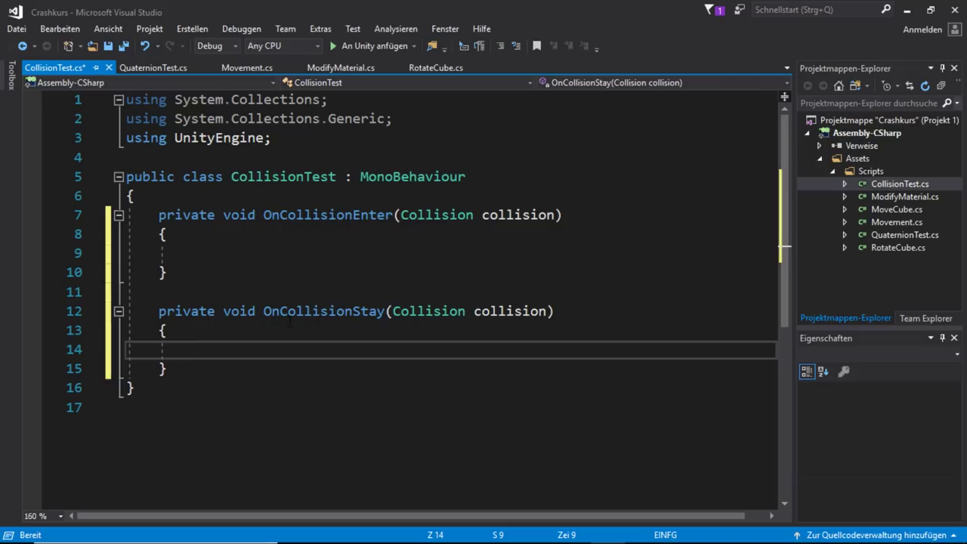
double_click(281, 309)
left_click(289, 312)
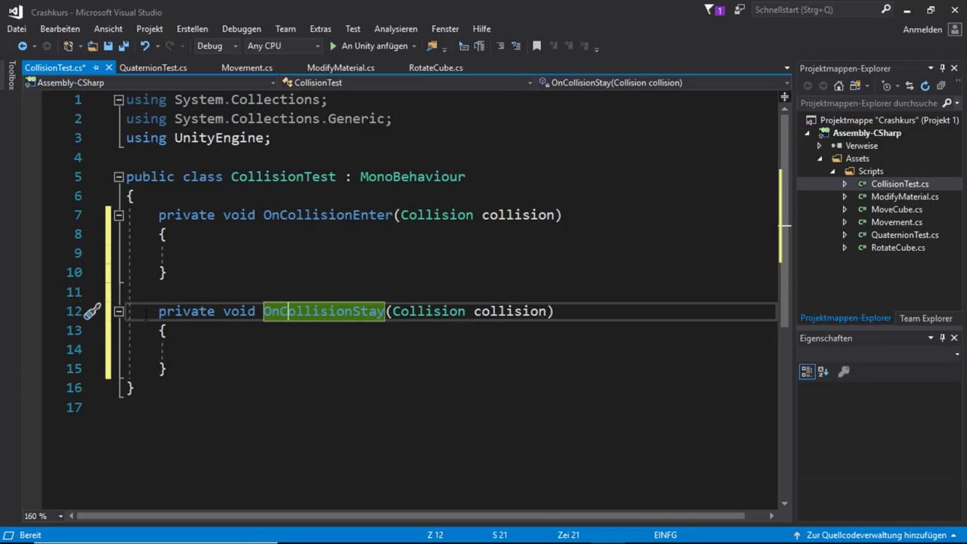
left_click_drag(157, 310, 167, 368)
left_click(168, 369)
left_click_drag(167, 272, 125, 215)
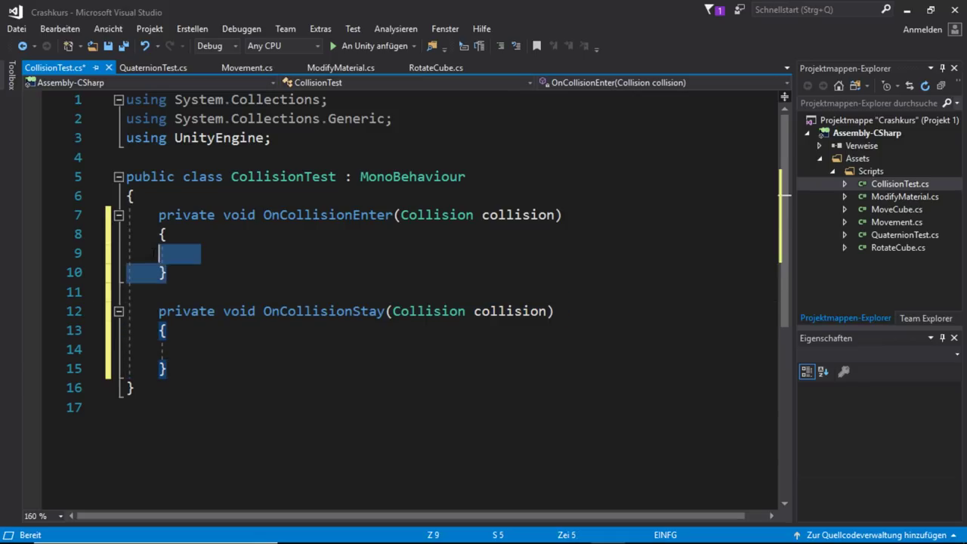
left_click(263, 215)
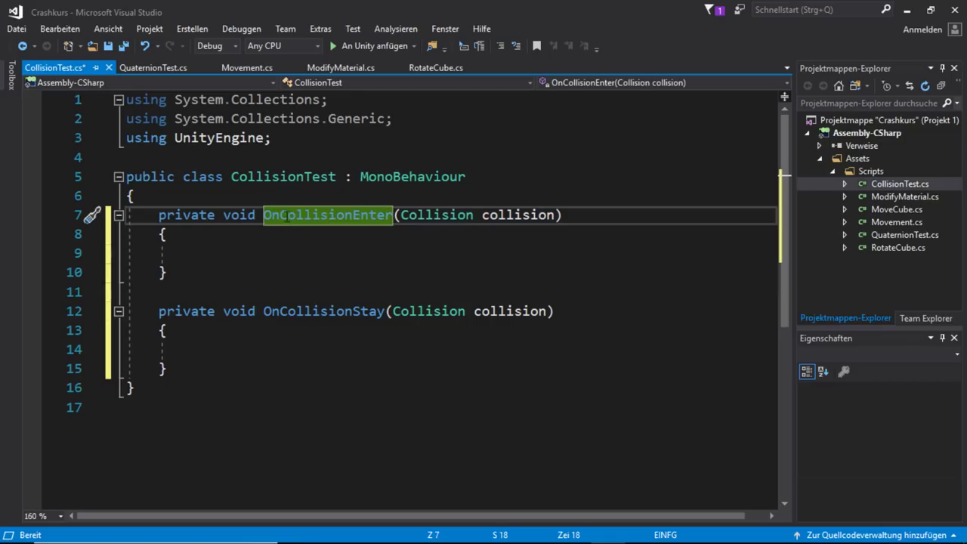
left_click(252, 372)
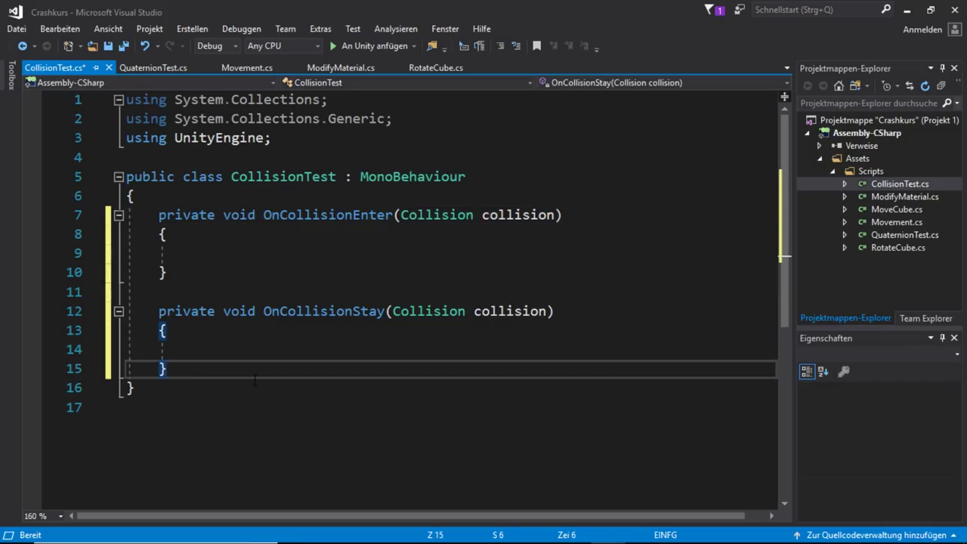
key("Return")
key("Return")
type("private vo")
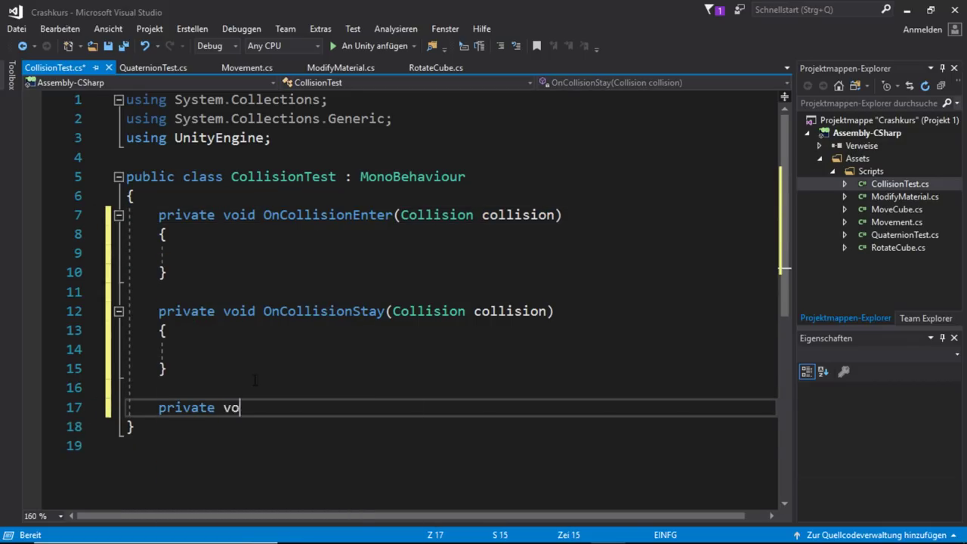
type("id OnCol")
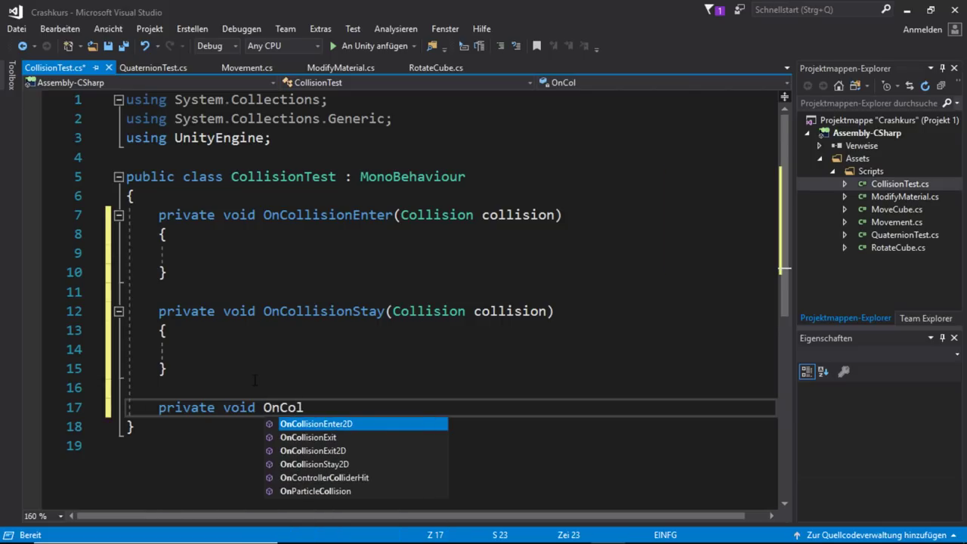
key("Down")
key("Down")
key("Up")
key("Return")
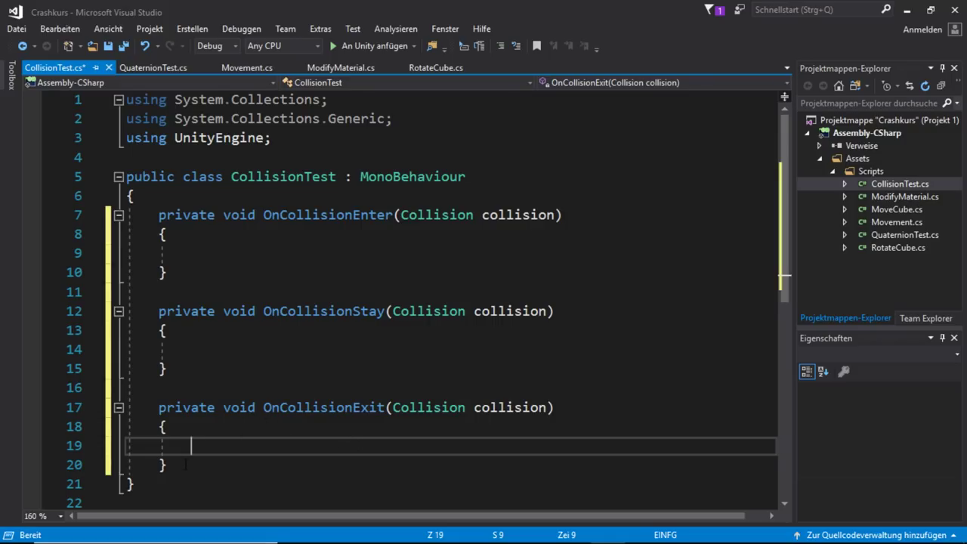
left_click_drag(185, 463, 76, 321)
key("BackSpace")
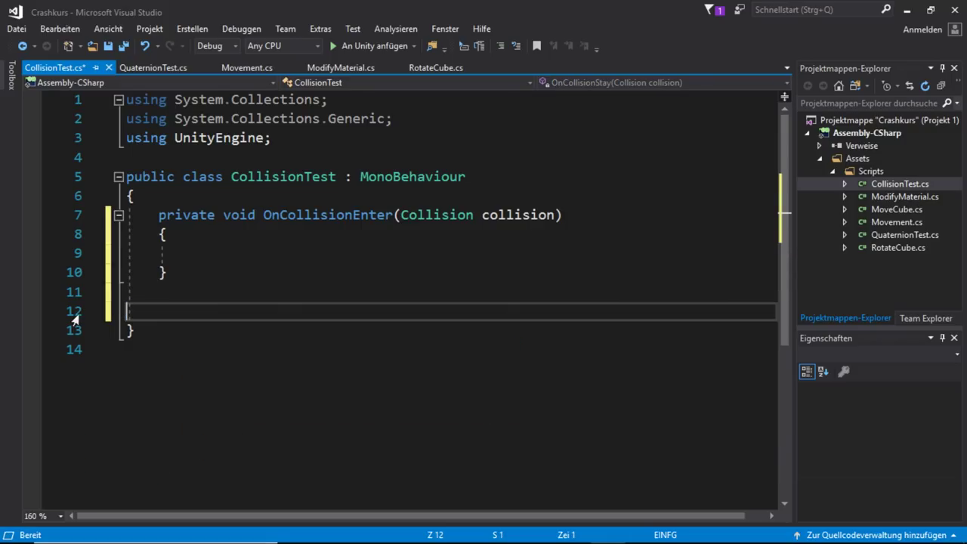
key("BackSpace")
key("BackSpace")
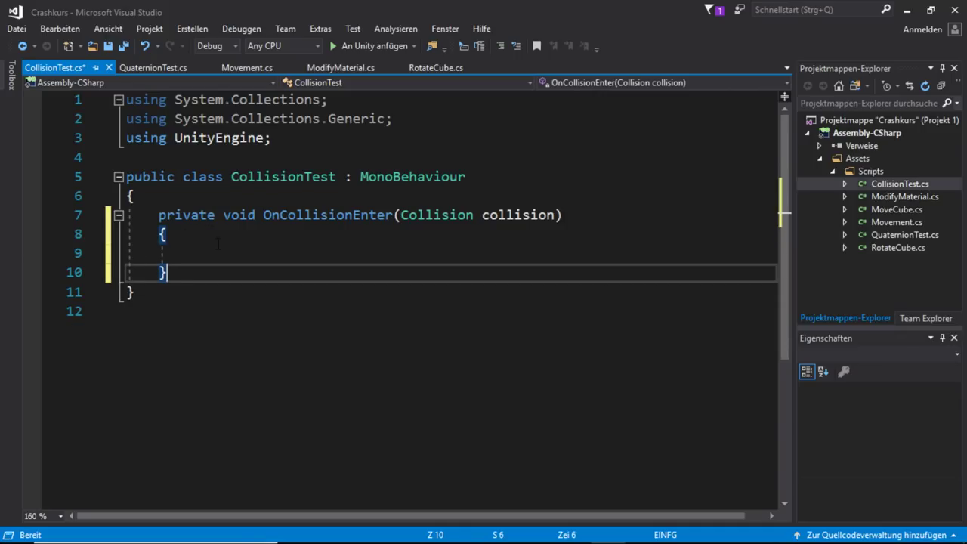
Write Debug.Log("Eine Kollision hat stattgefunden"); inside OnCollisionEnter
left_click(255, 252)
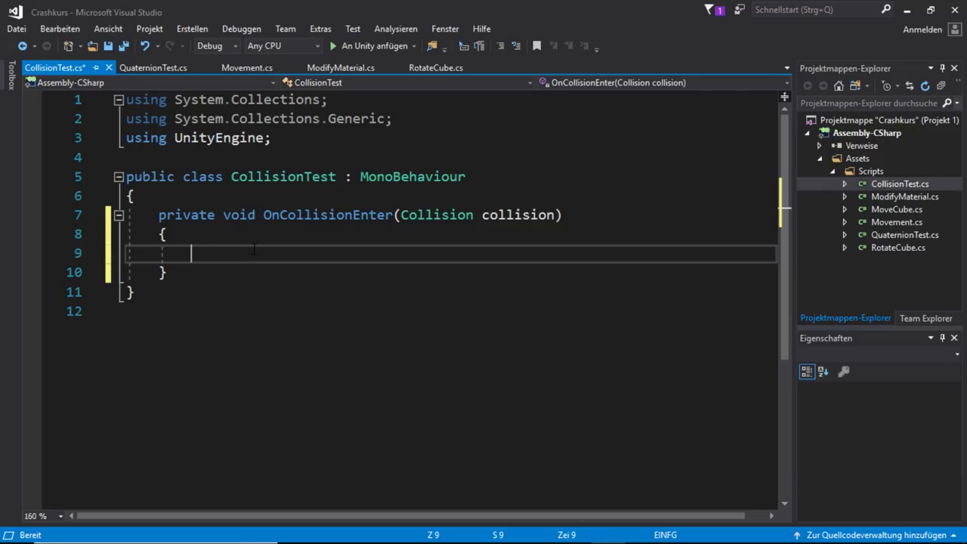
type("Debug")
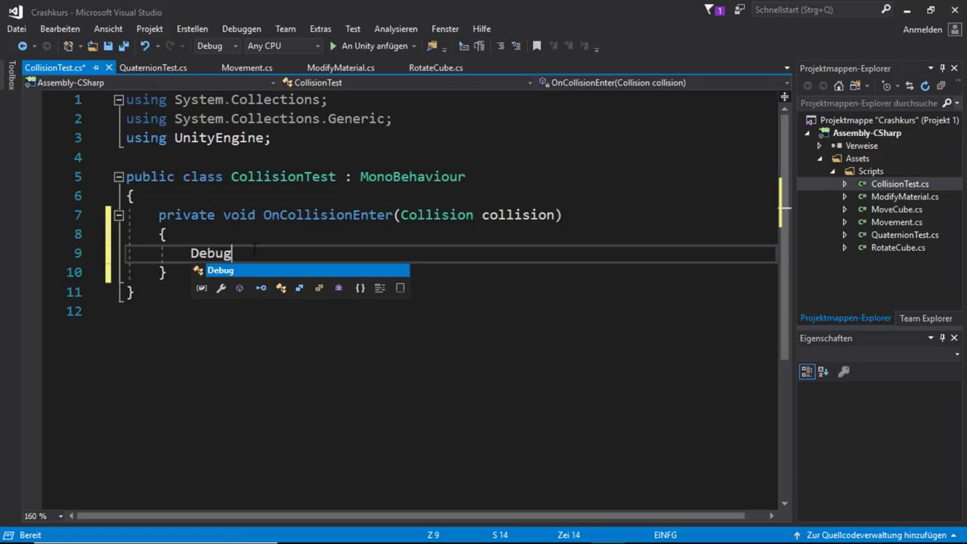
key("Escape")
type(".L")
key("Tab")
type("(")
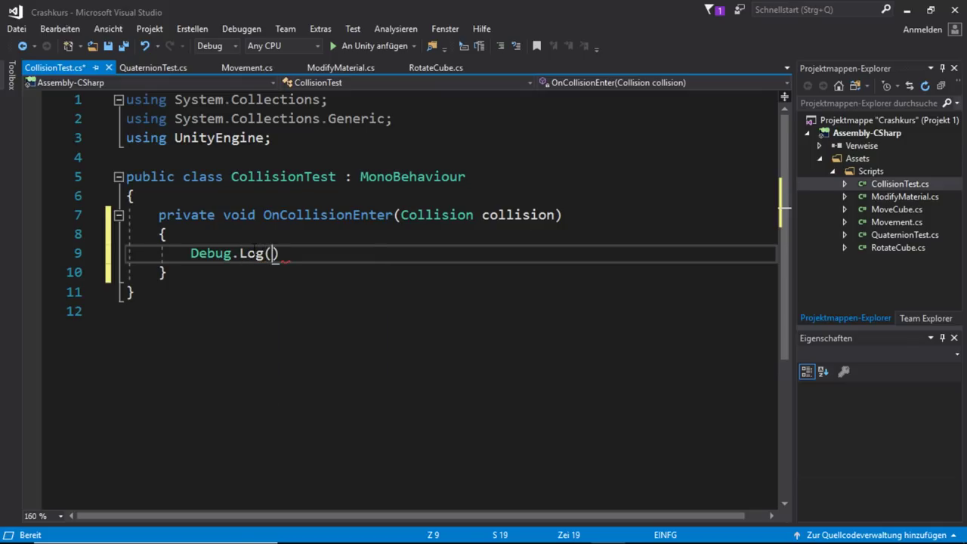
type("\"Ei")
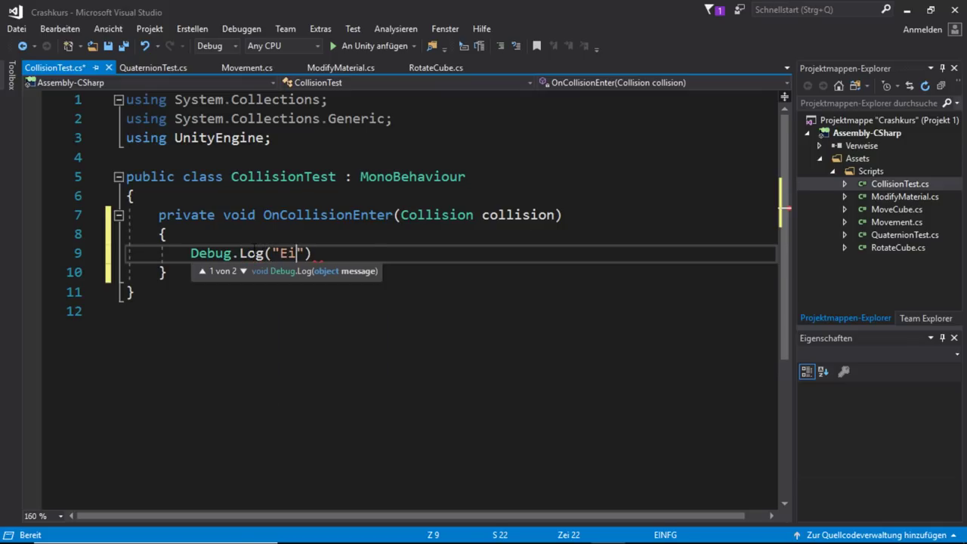
type("ne Kollis")
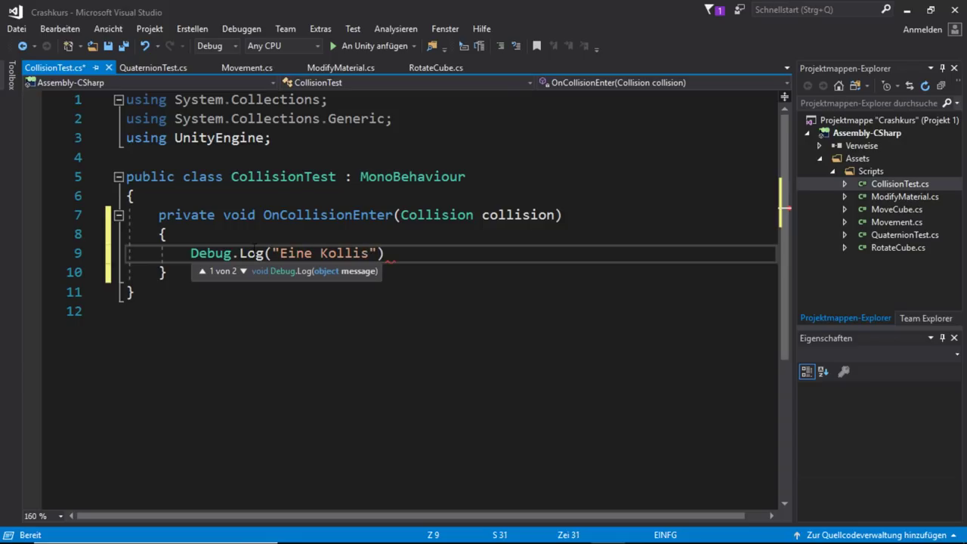
type("ion hat stattge")
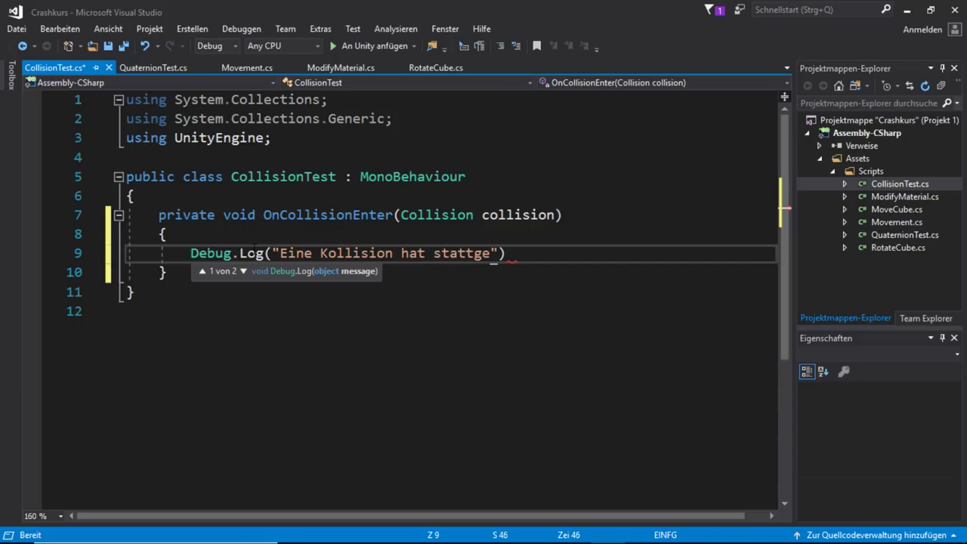
type("funden\")")
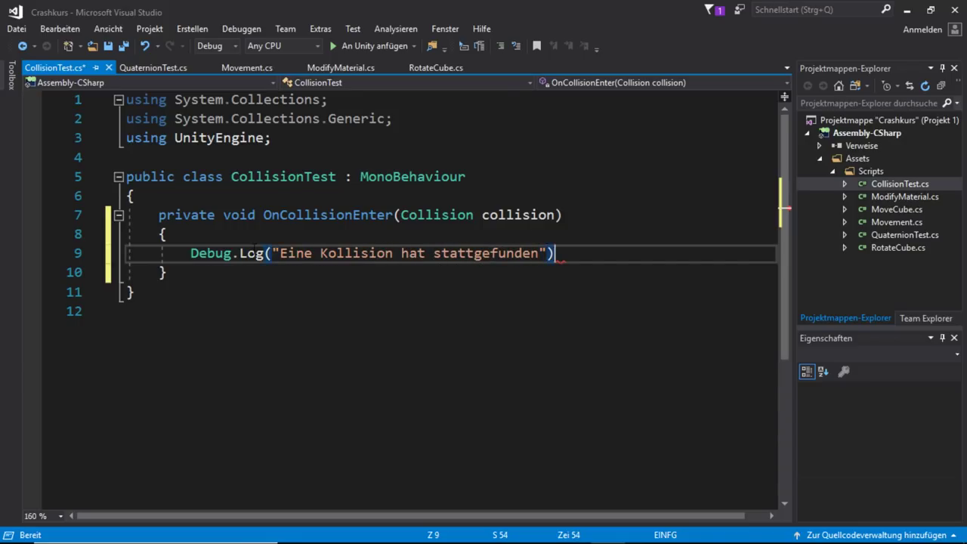
type(";")
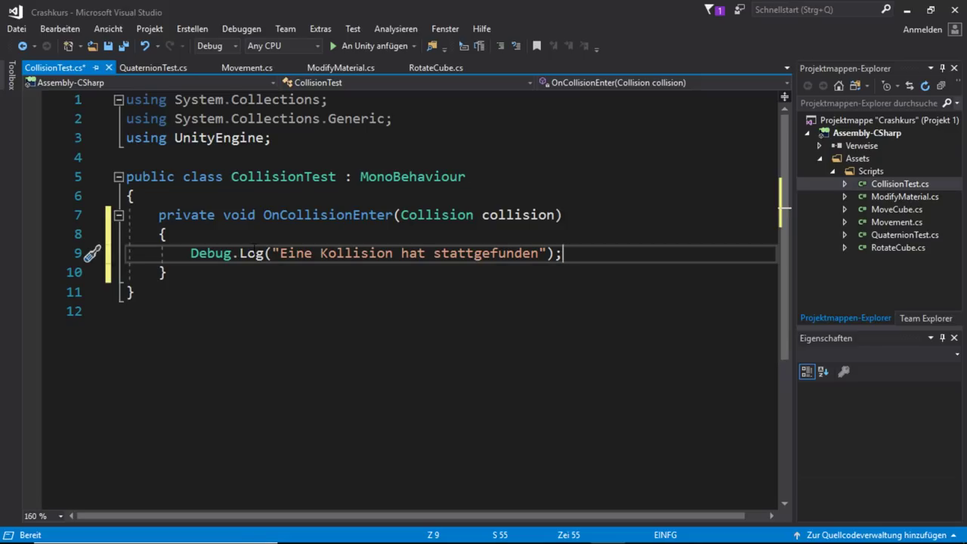
Point out the CollisionTest class name and the details of the collision parameter
left_click(263, 177)
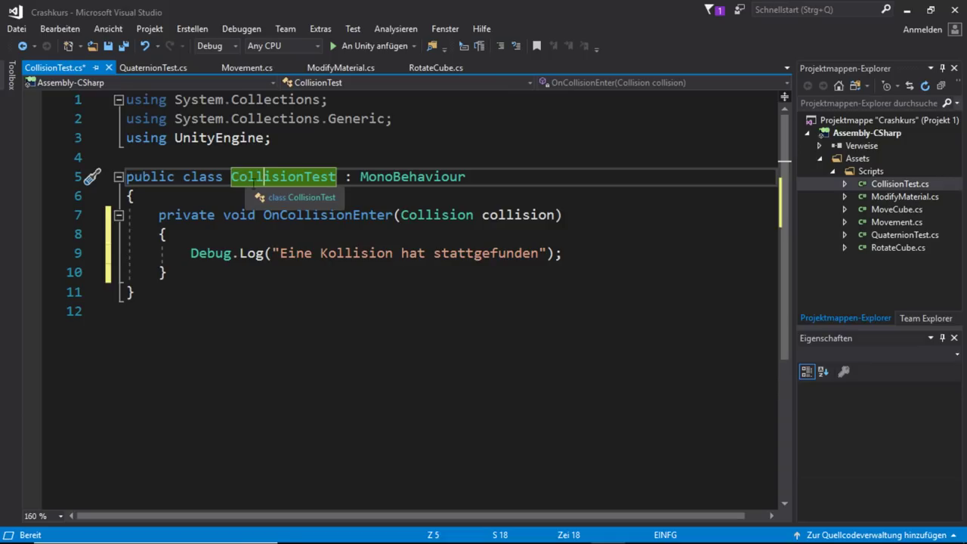
left_click(555, 215)
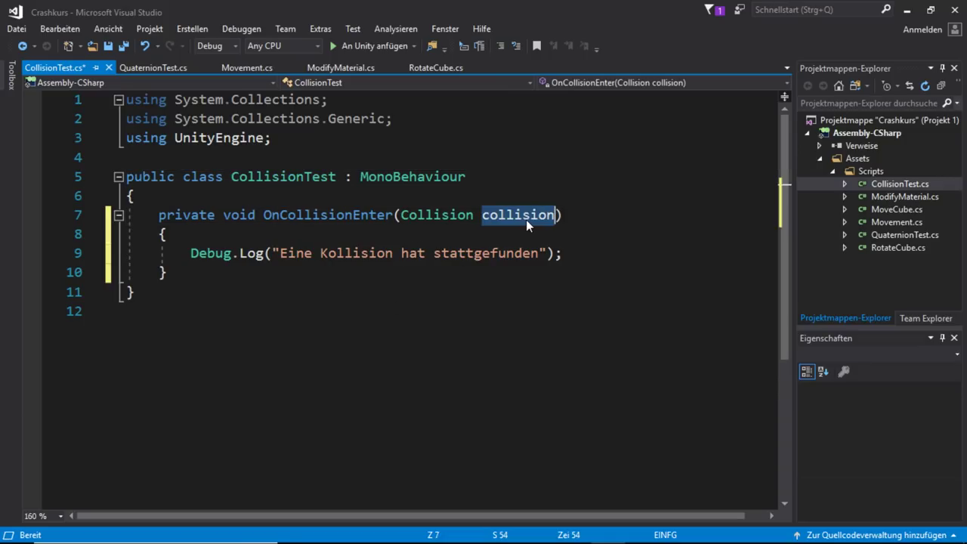
left_click(506, 215)
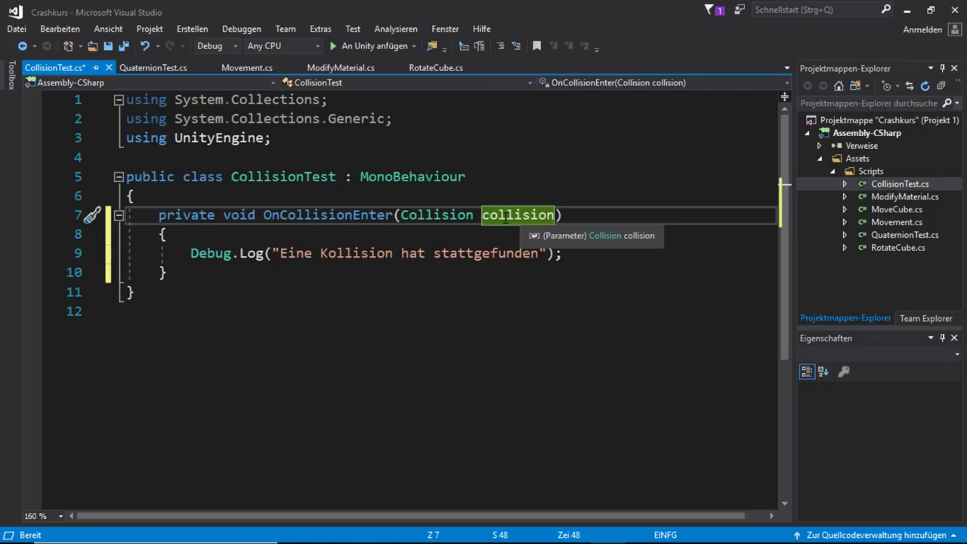
left_click(204, 234)
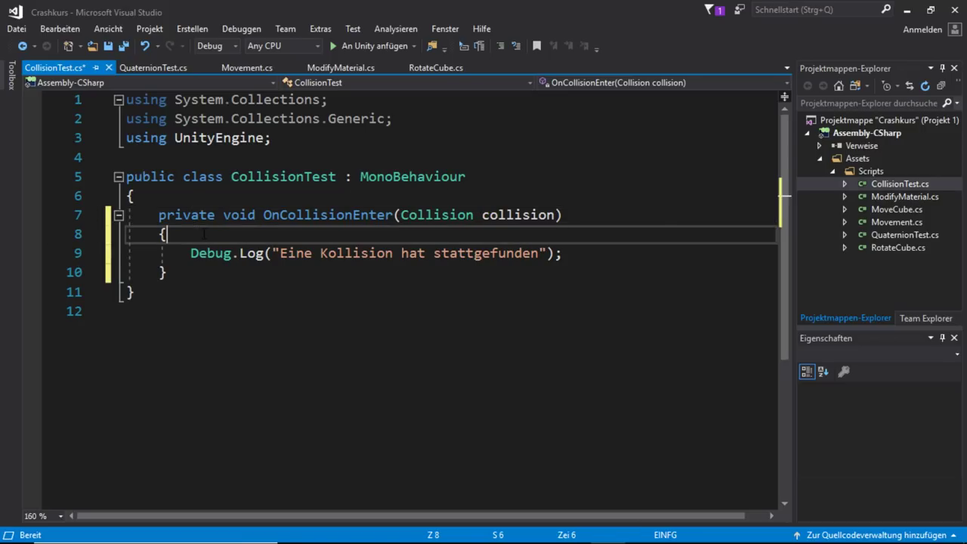
Type 'collision.' to browse its collider and contacts members, then delete that line
key("Return")
type("collisio")
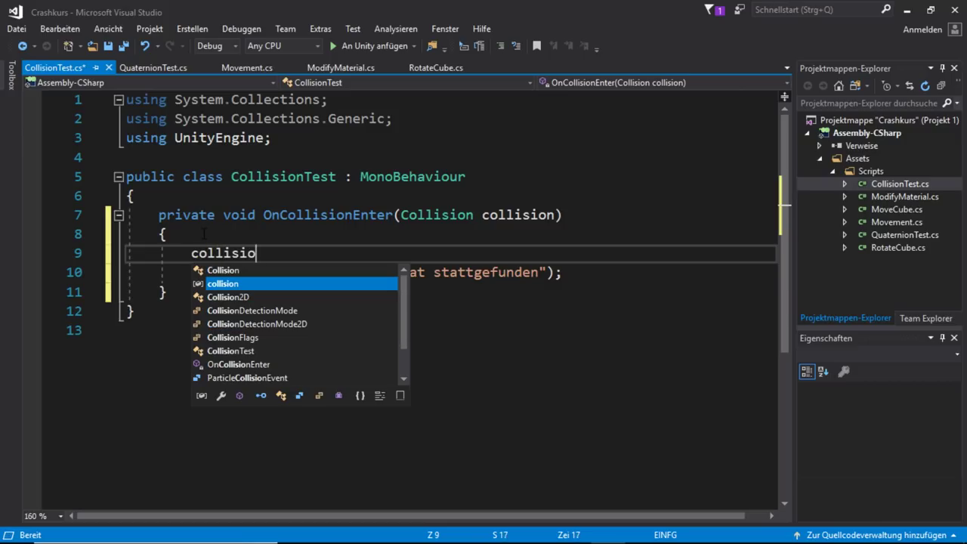
type("n.")
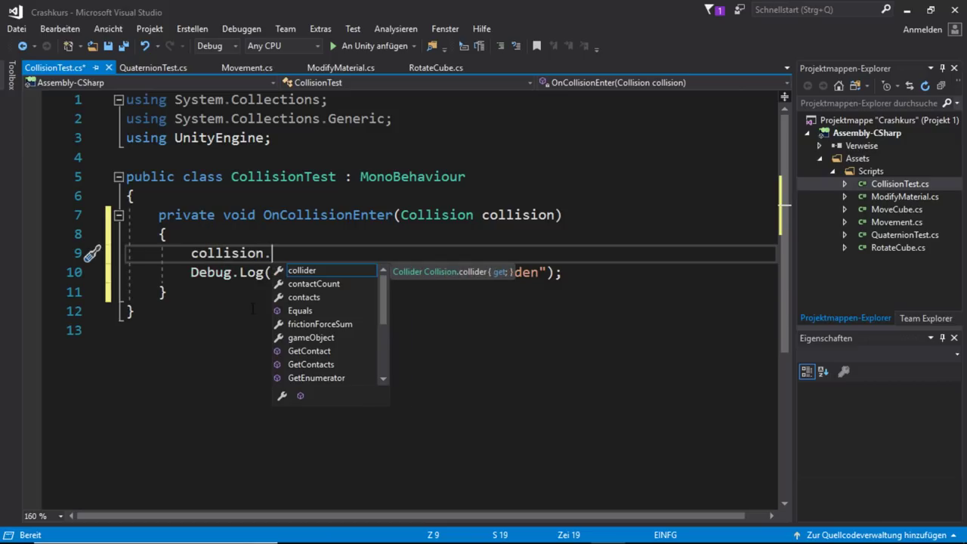
left_click(296, 270)
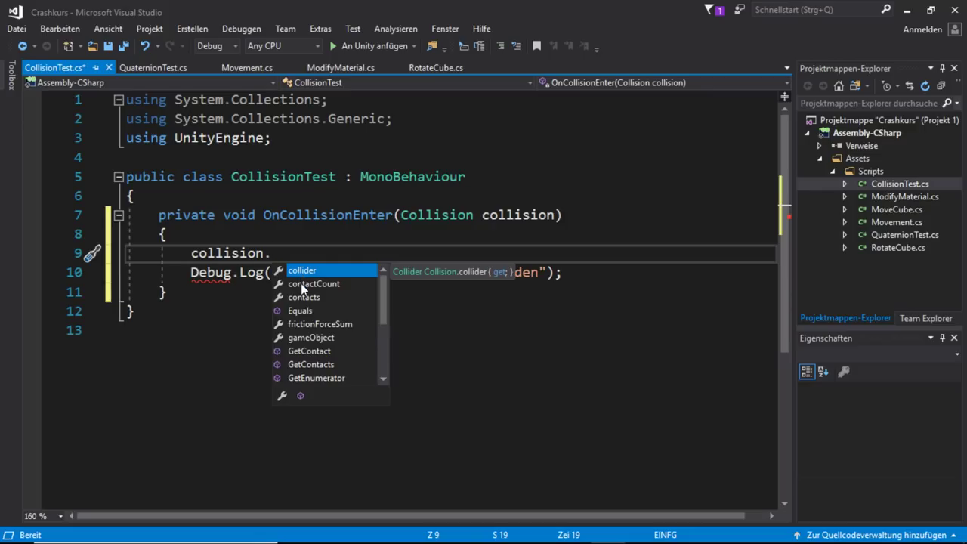
left_click(324, 297)
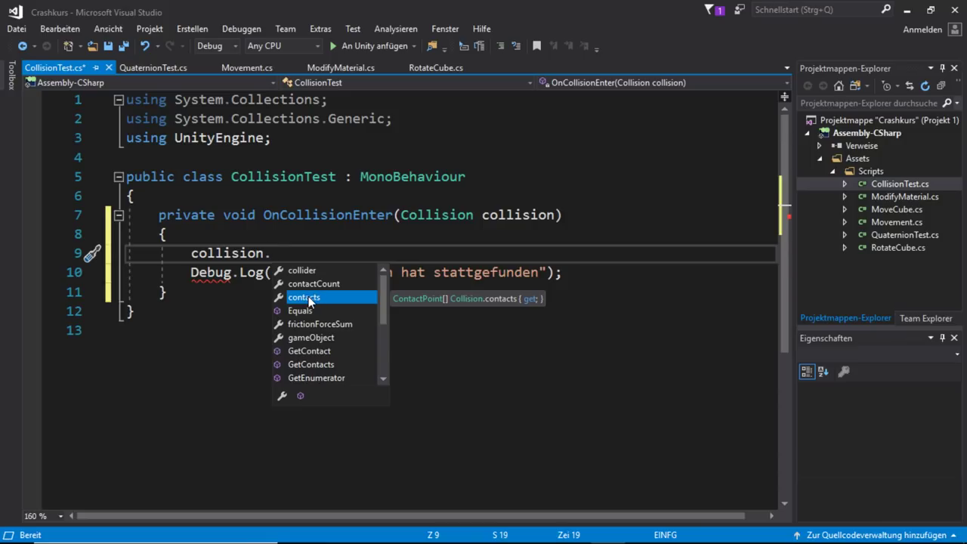
scroll(345, 321, "down", 3)
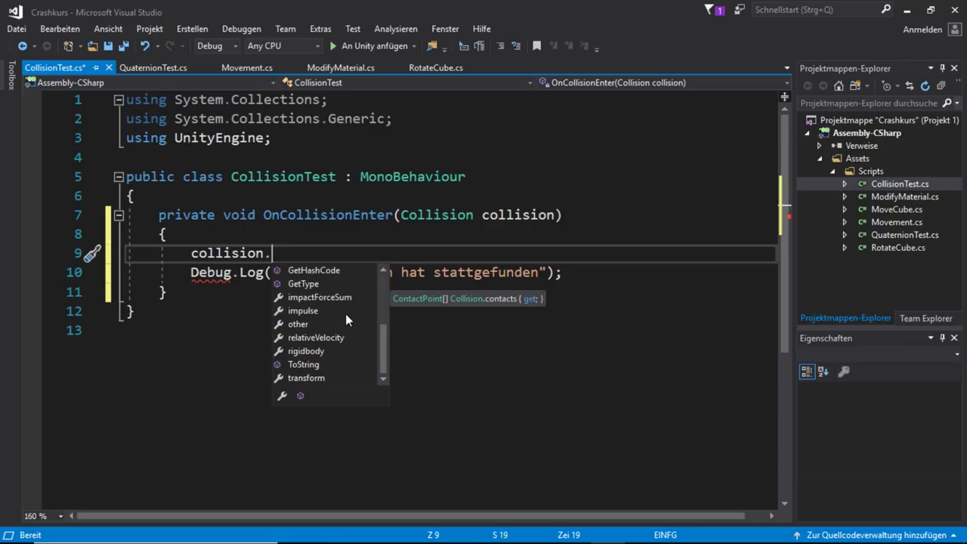
scroll(307, 361, "up", 1)
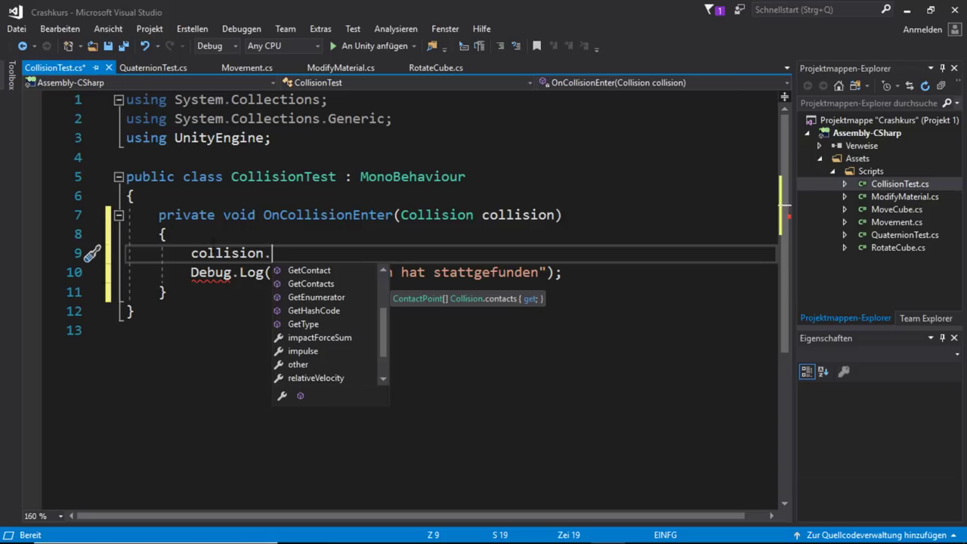
left_click_drag(270, 253, 135, 253)
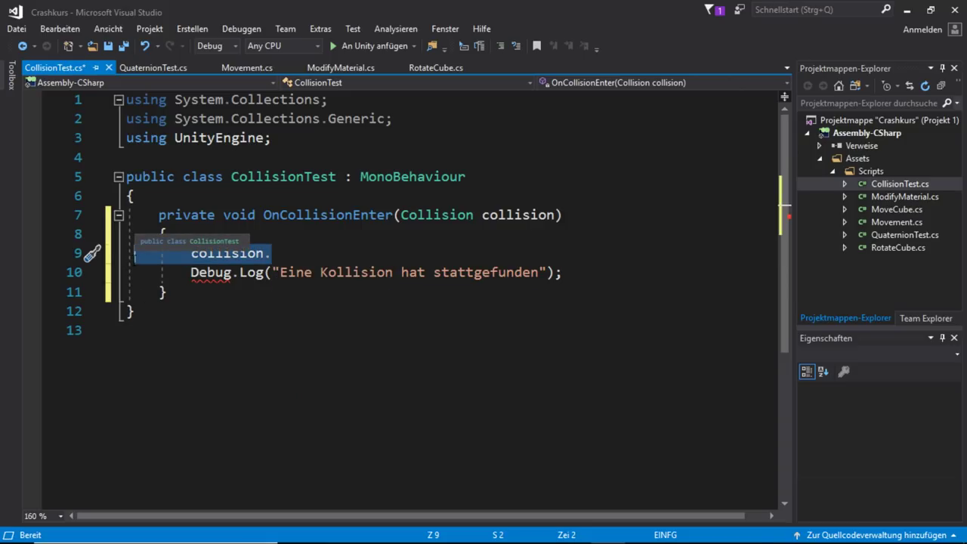
key("BackSpace")
key("BackSpace")
key("BackSpace")
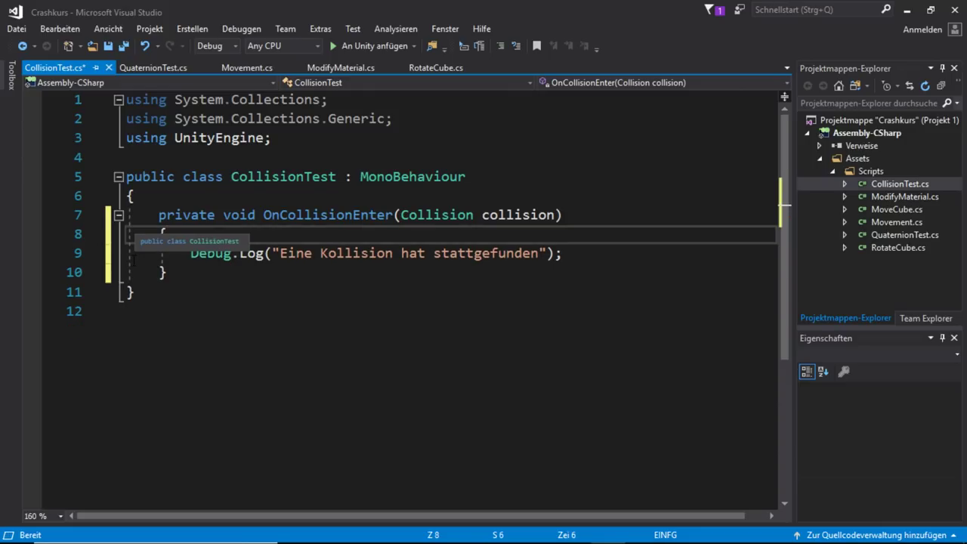
Highlight OnCollisionEnter and its Debug.Log line, then save the script
left_click(598, 260)
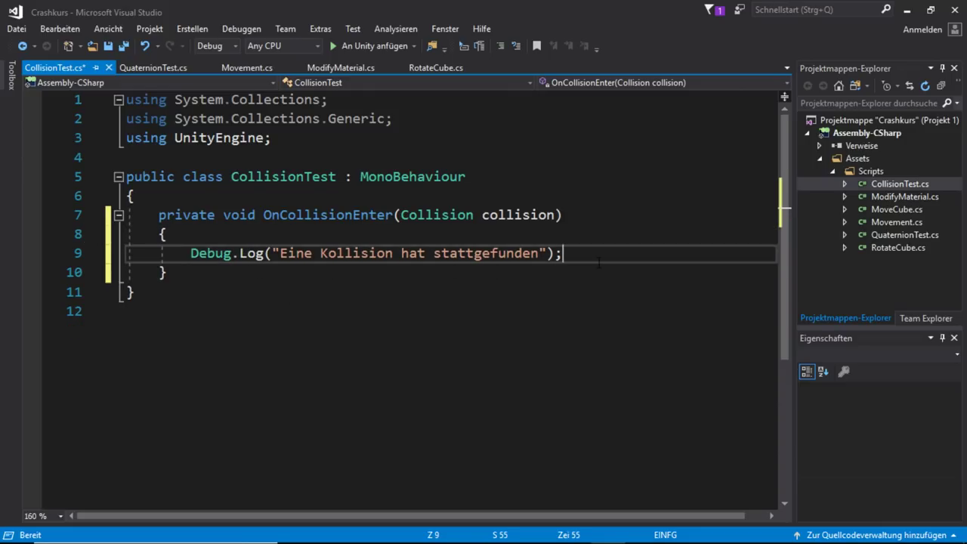
left_click(320, 215)
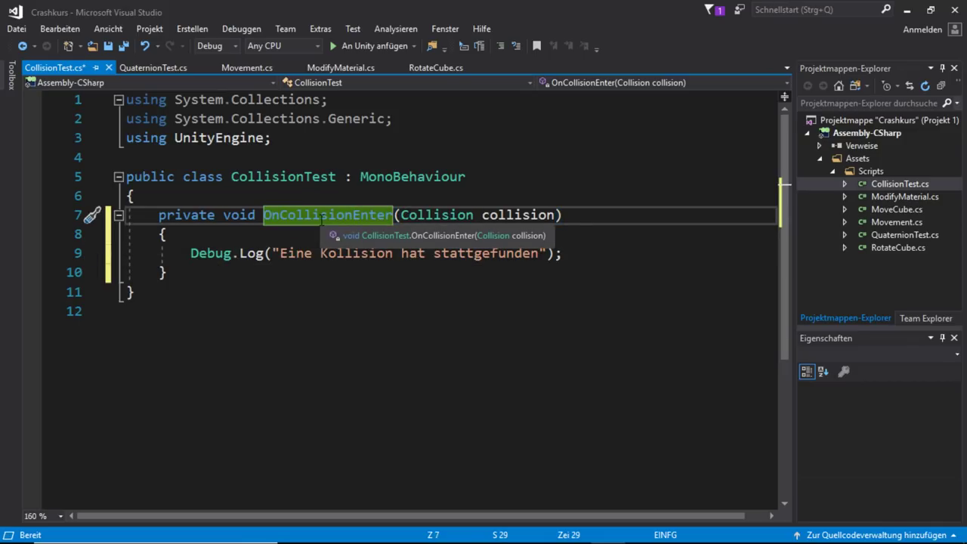
left_click_drag(191, 254, 586, 254)
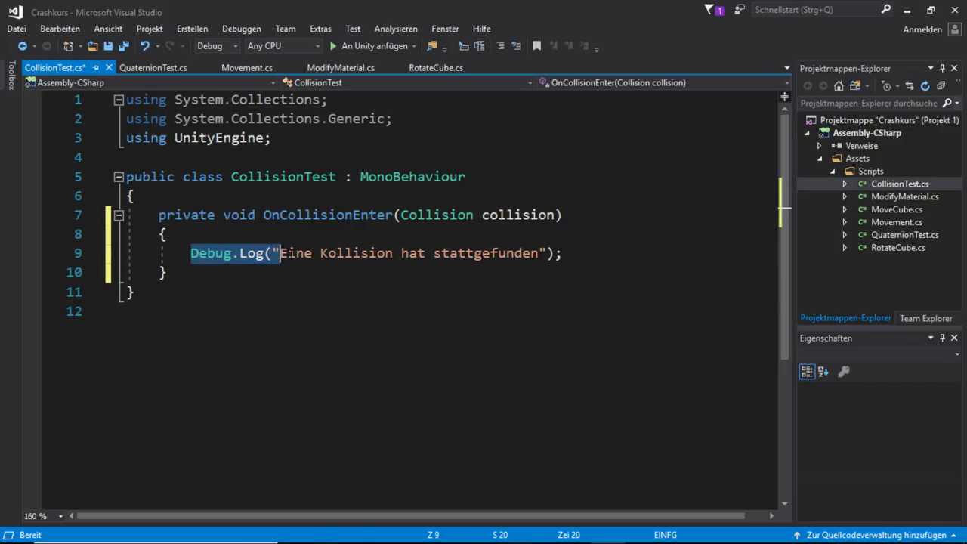
left_click(586, 254)
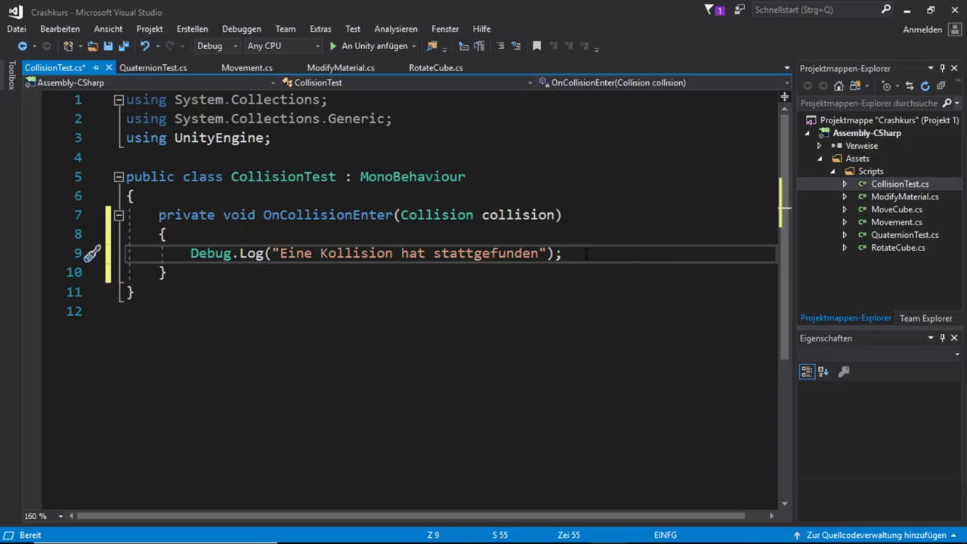
key("ctrl+s")
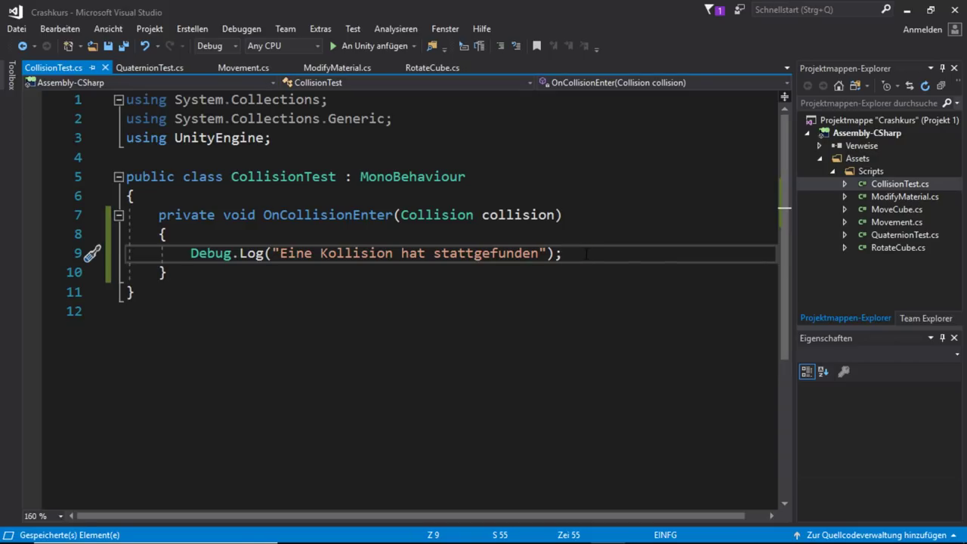
Play the scene to see 'Eine Kollision hat stattgefunden' in the Console, then reopen CollisionTest
key("alt+Tab")
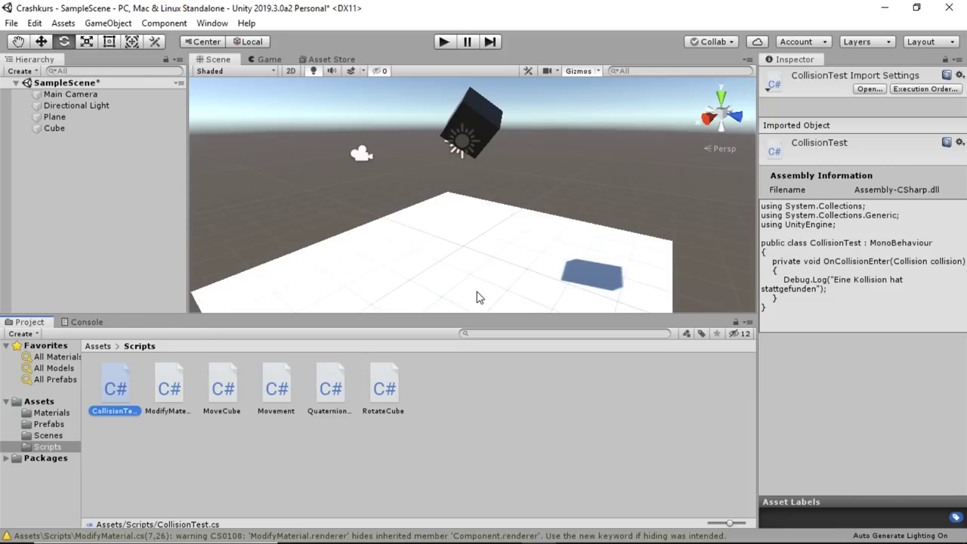
left_click(474, 262)
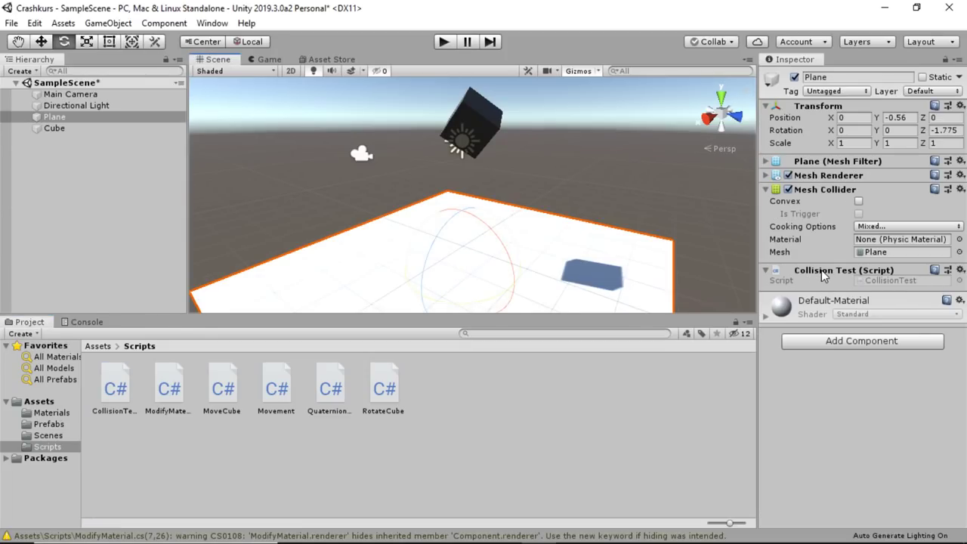
left_click(618, 198)
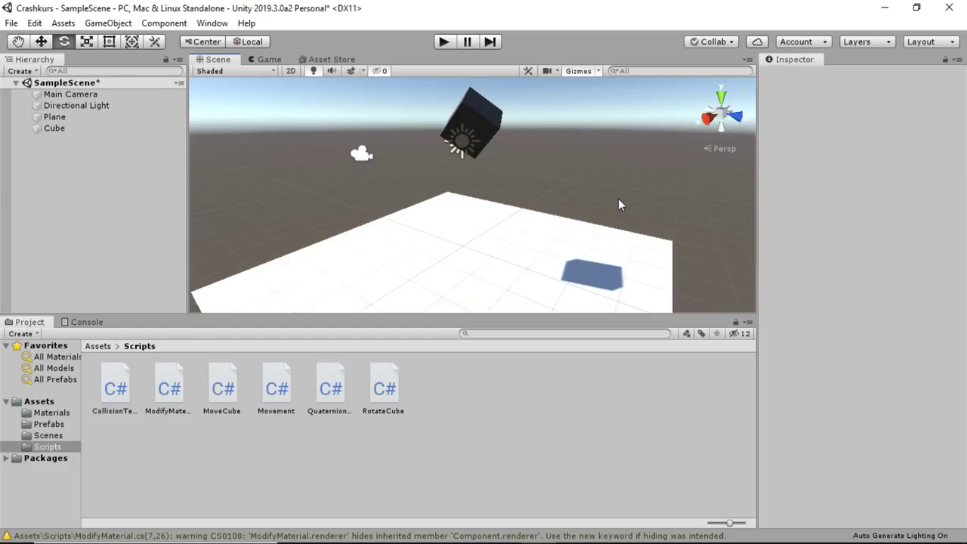
left_click(443, 43)
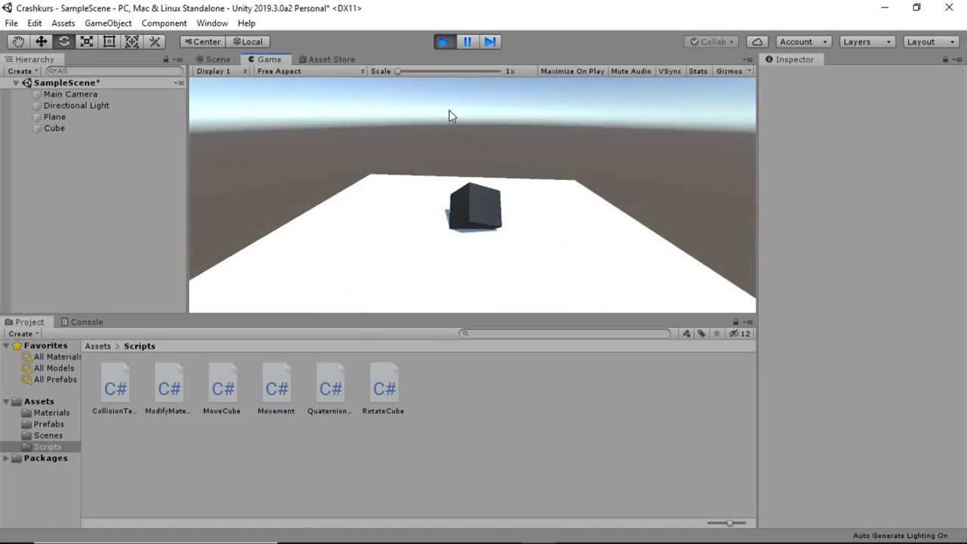
left_click(83, 322)
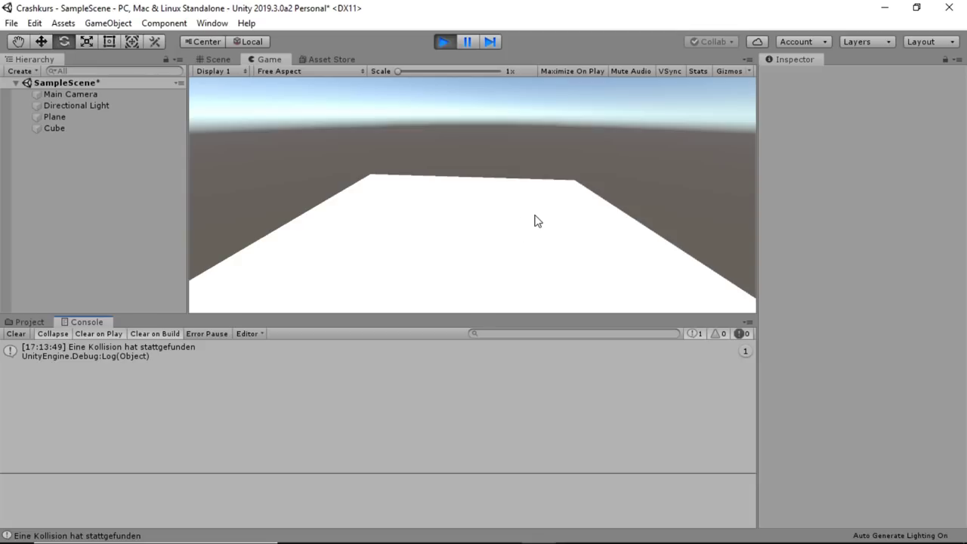
left_click(447, 43)
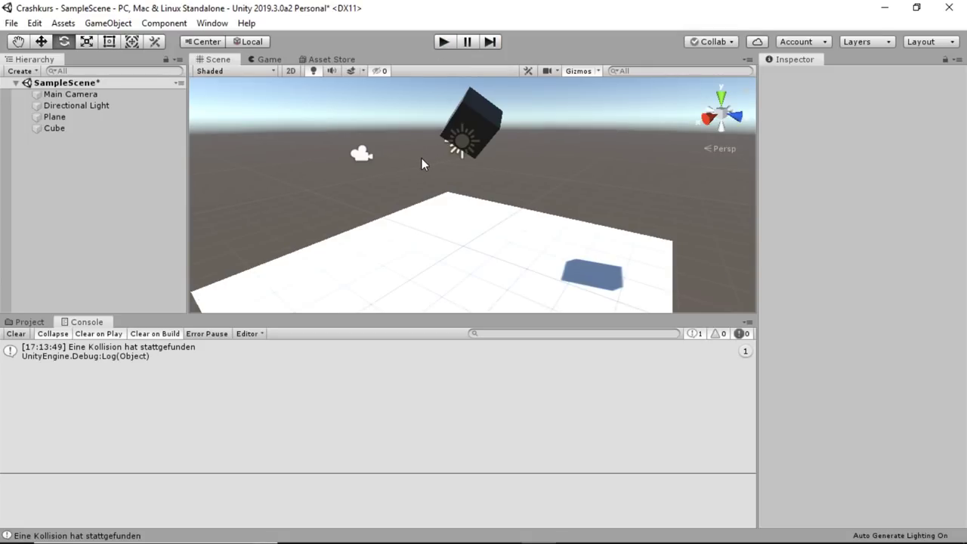
left_click(29, 322)
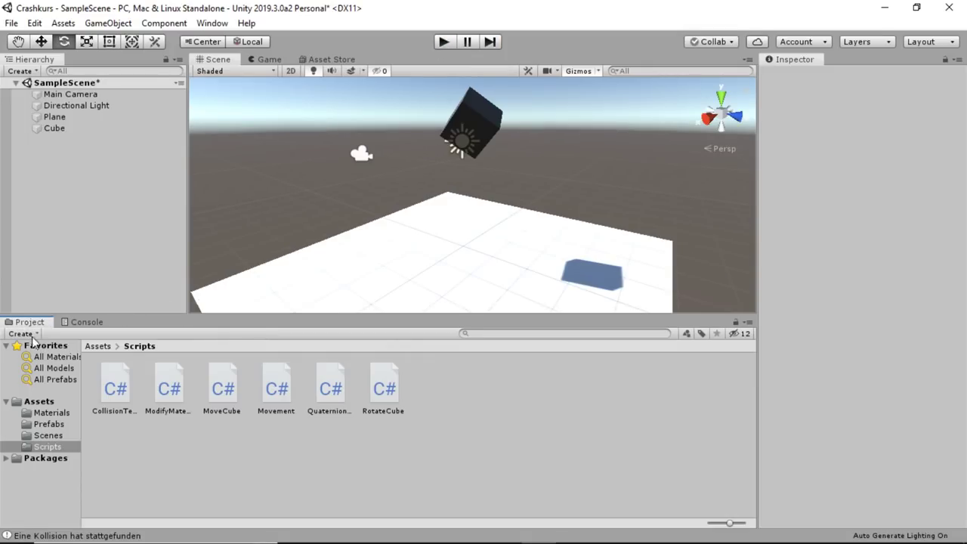
double_click(113, 389)
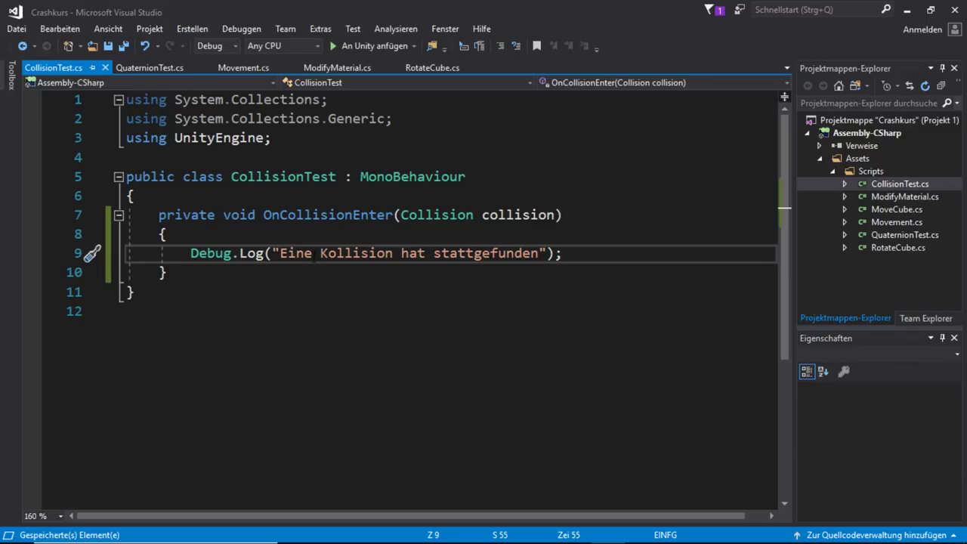
Add an OnCollisionStay method logging "Die Kollision findet immernoch statt"
left_click(234, 278)
key("Return")
key("Return")
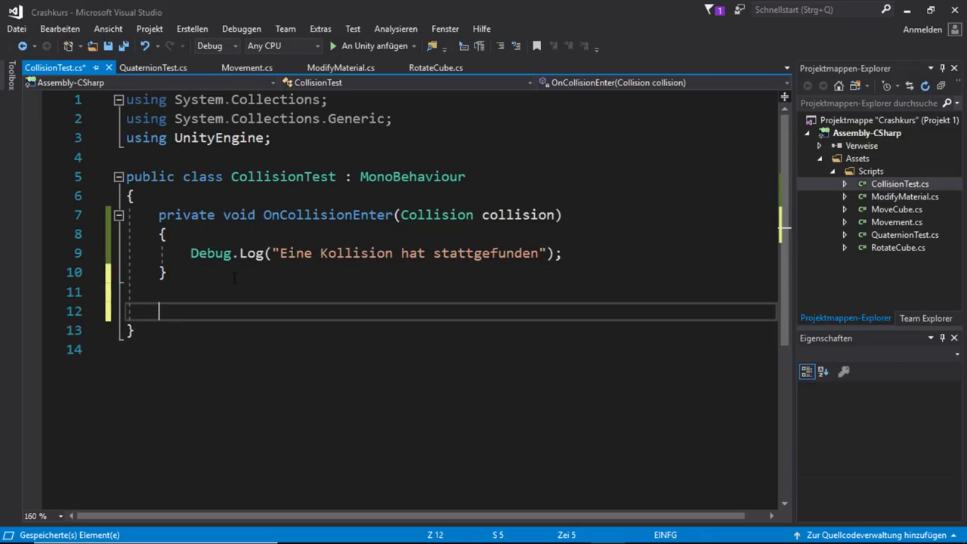
type("private void")
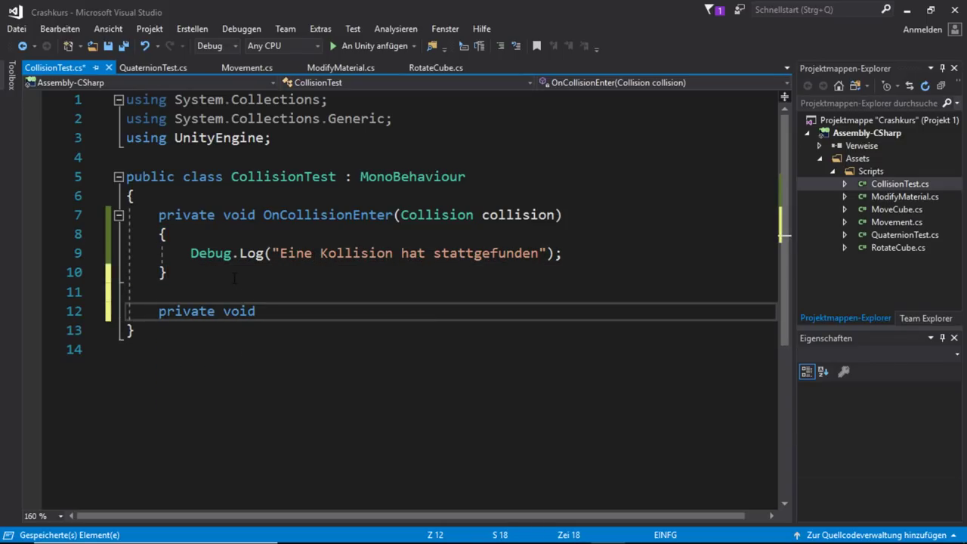
type(" OnCo")
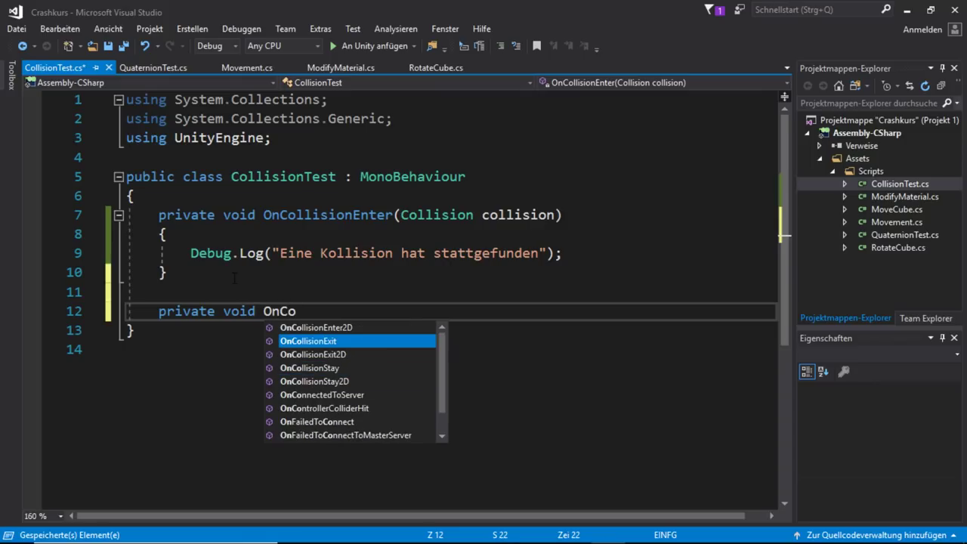
type("llisionSta")
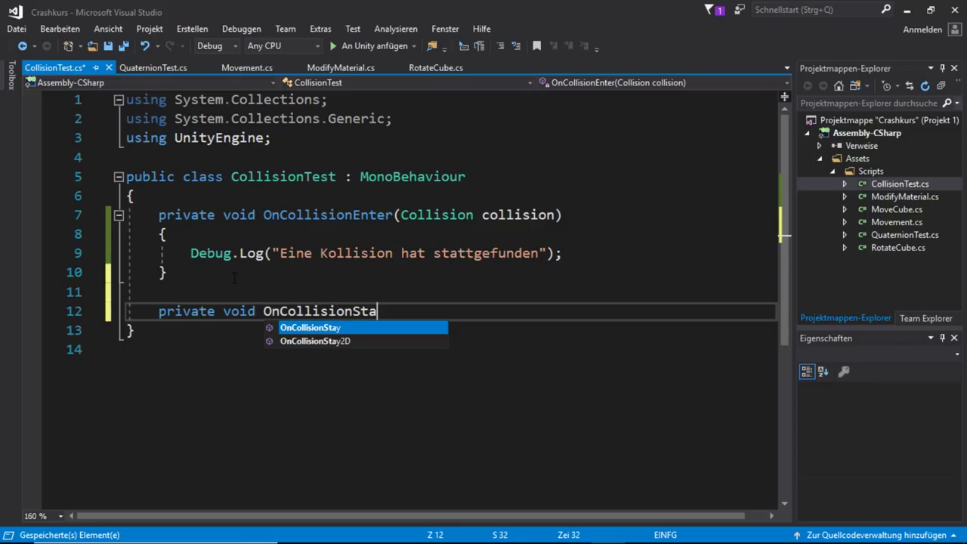
type("y")
key("Tab")
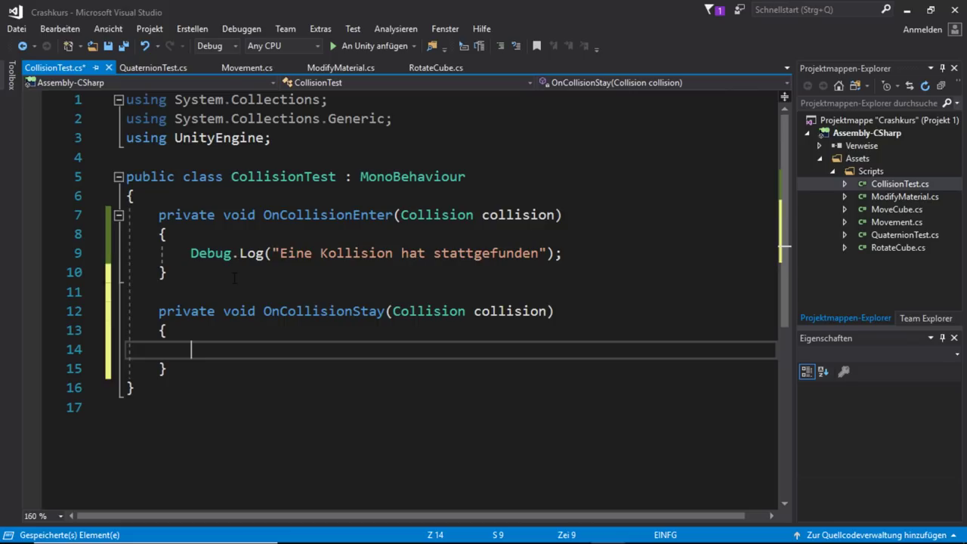
type("Debu")
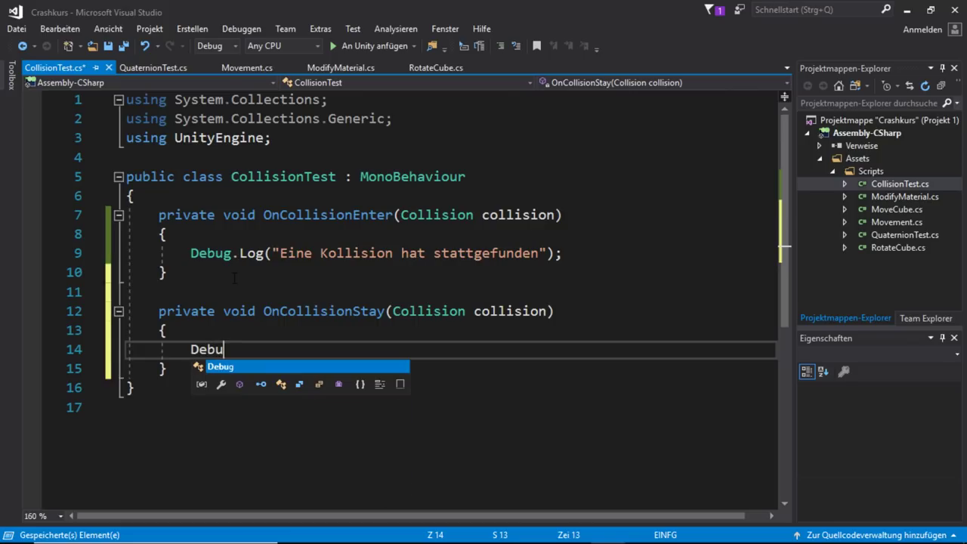
type("g.L")
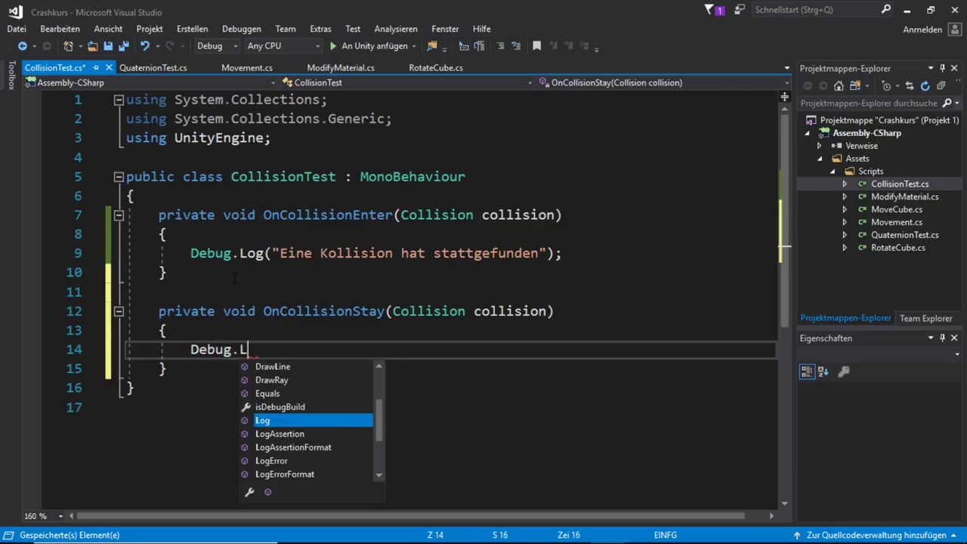
type("og(\"")
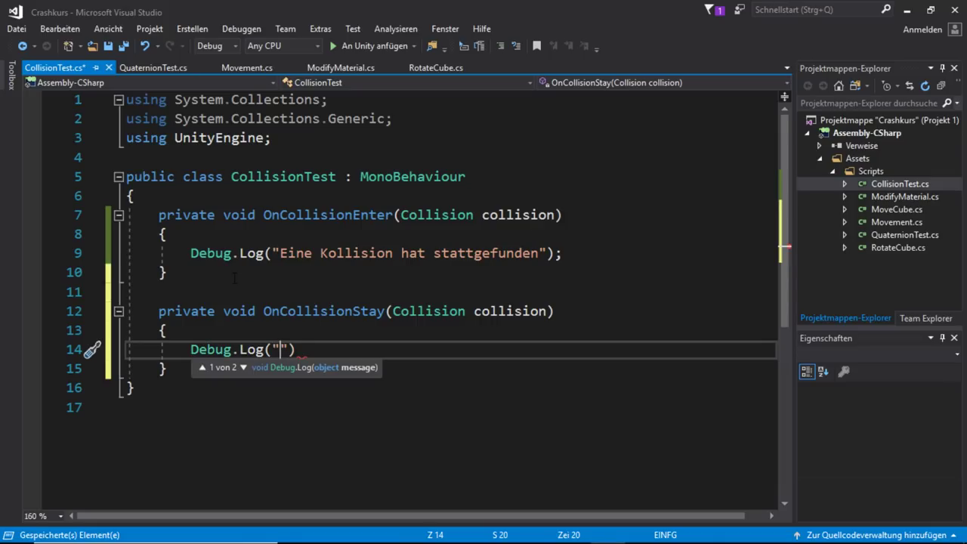
type("Die Kollisio")
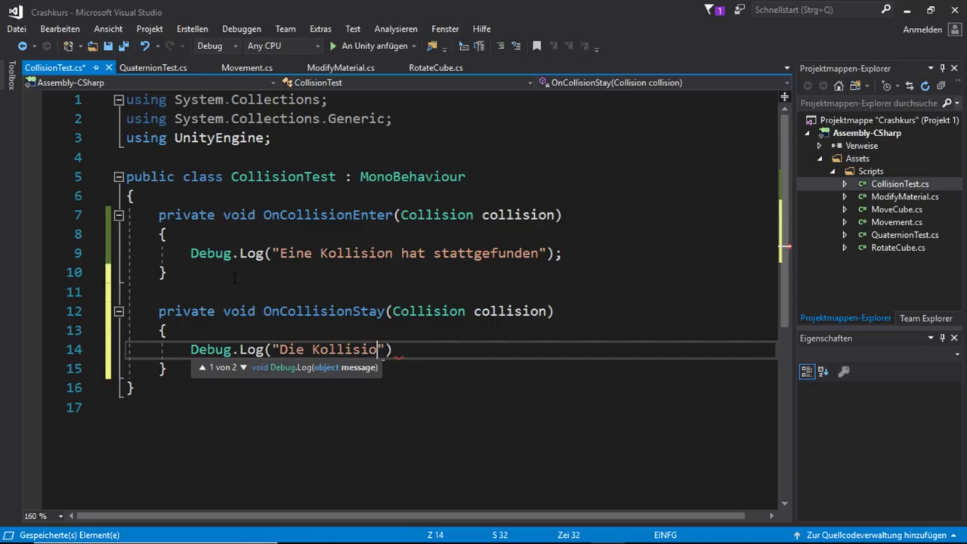
type("n findet immern")
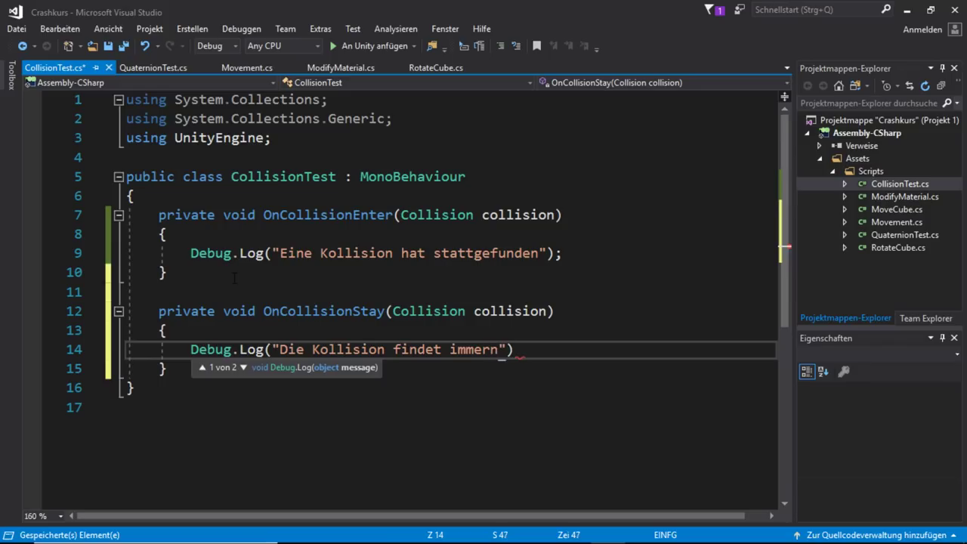
type("och statt")
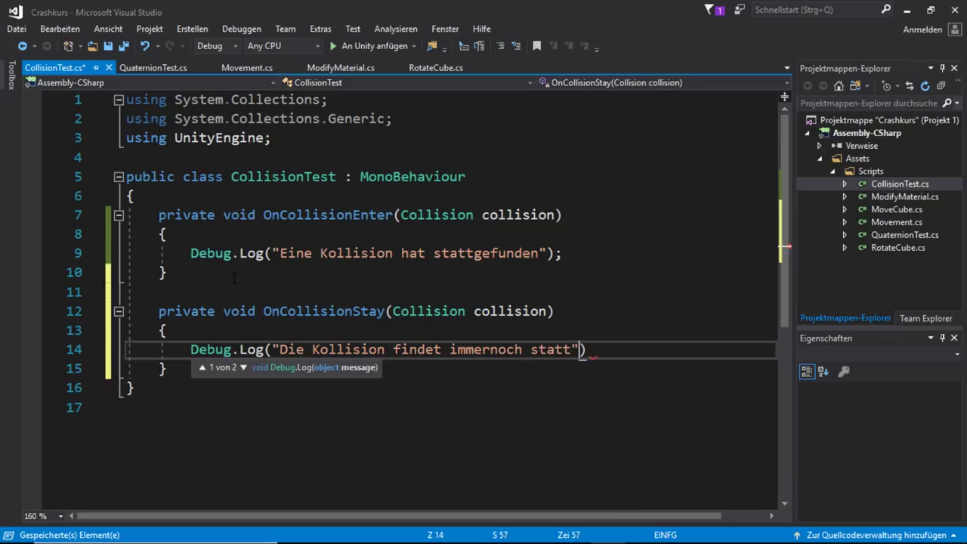
type("\");")
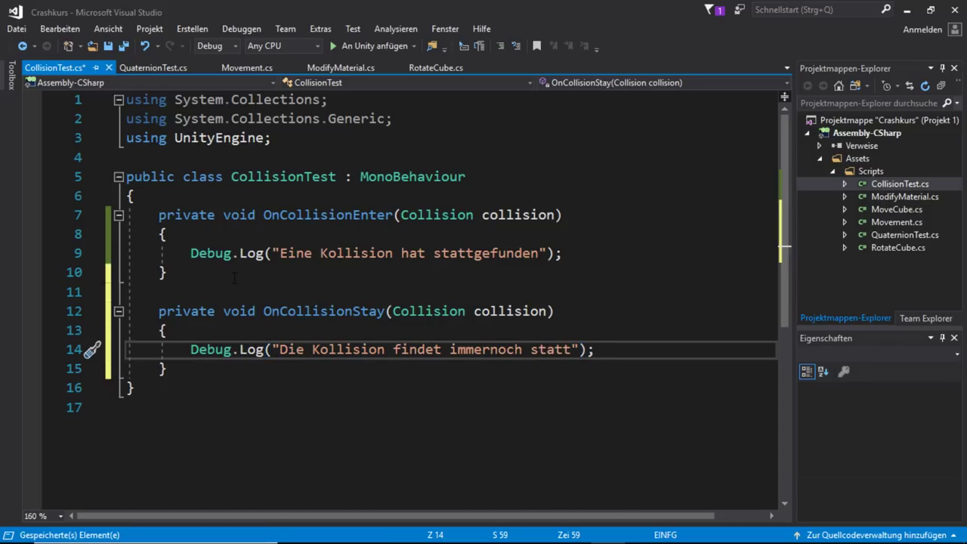
Add an OnCollisionExit method logging "Die Kollision ist zu ende" and save the script
left_click(227, 367)
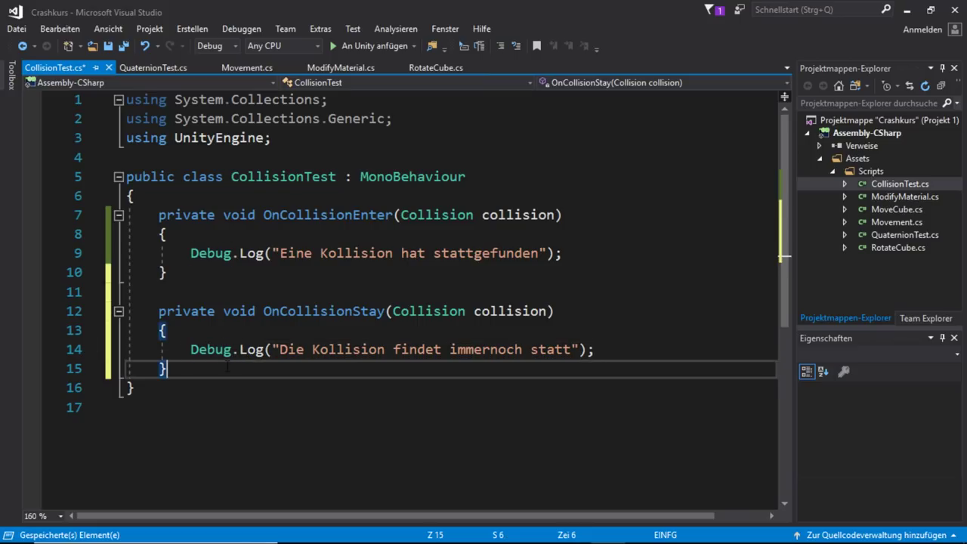
key("Return")
key("Return")
type("private")
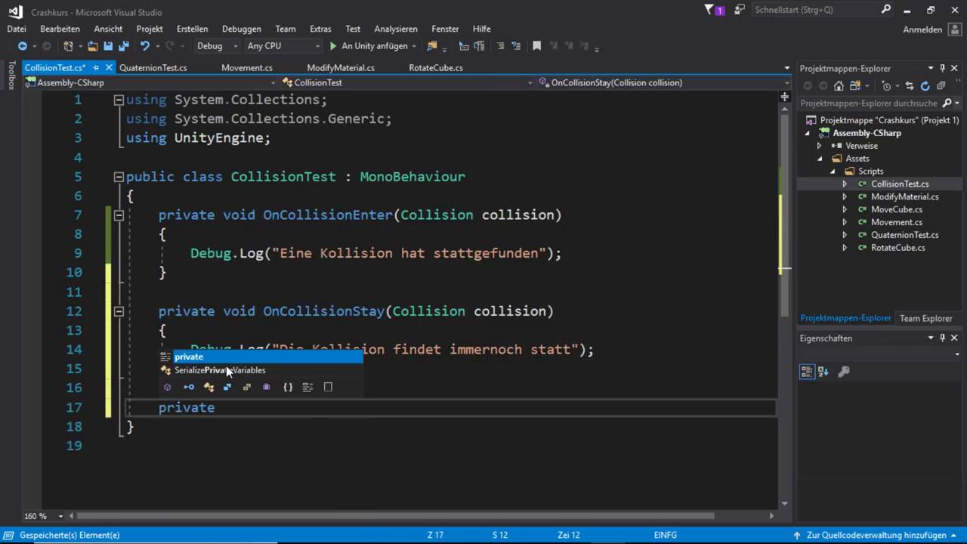
type(" void O")
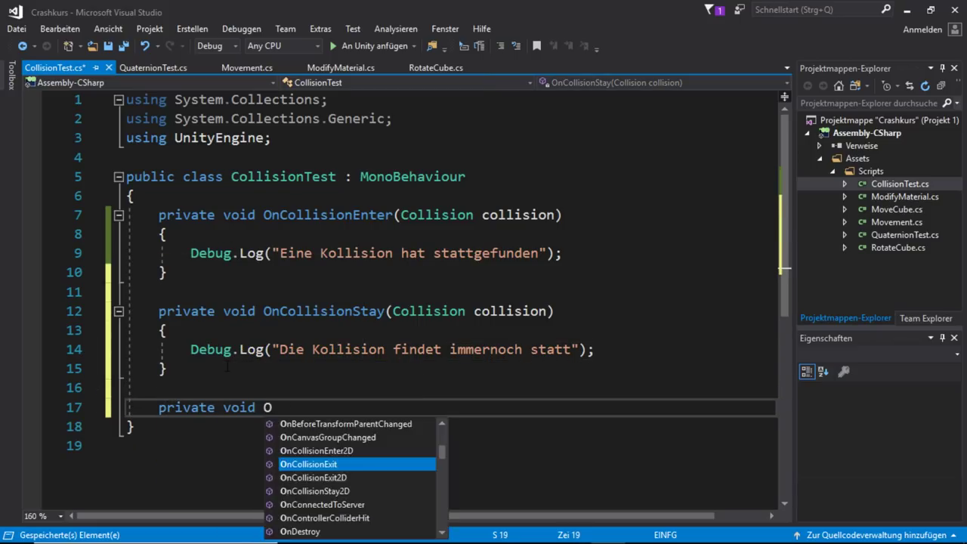
type("nci")
key("Tab")
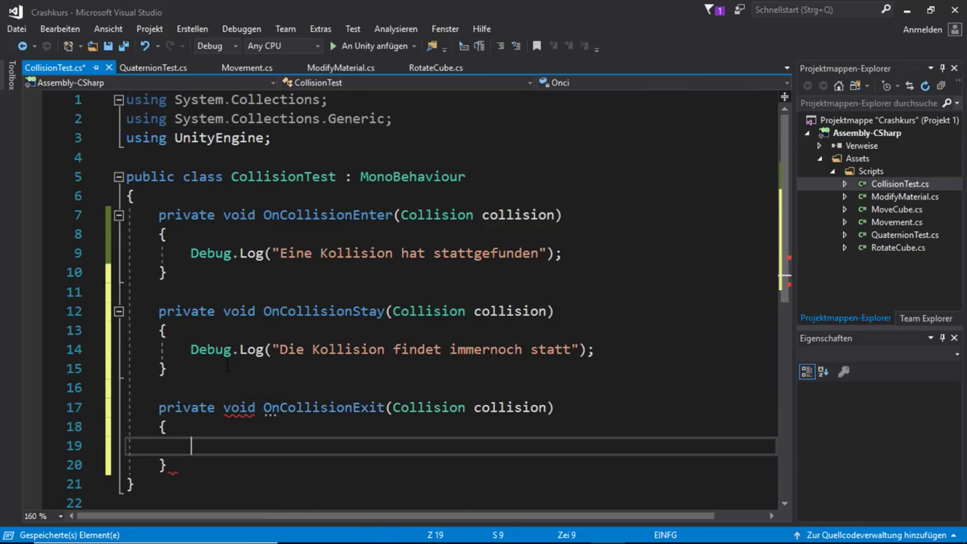
type("De")
key("Tab")
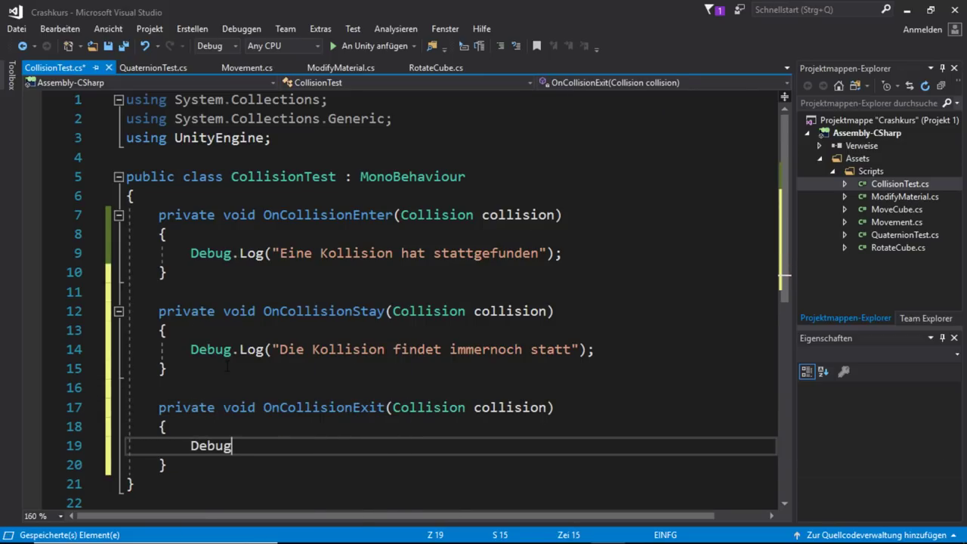
type(".lo")
key("Tab")
type("(\"Di")
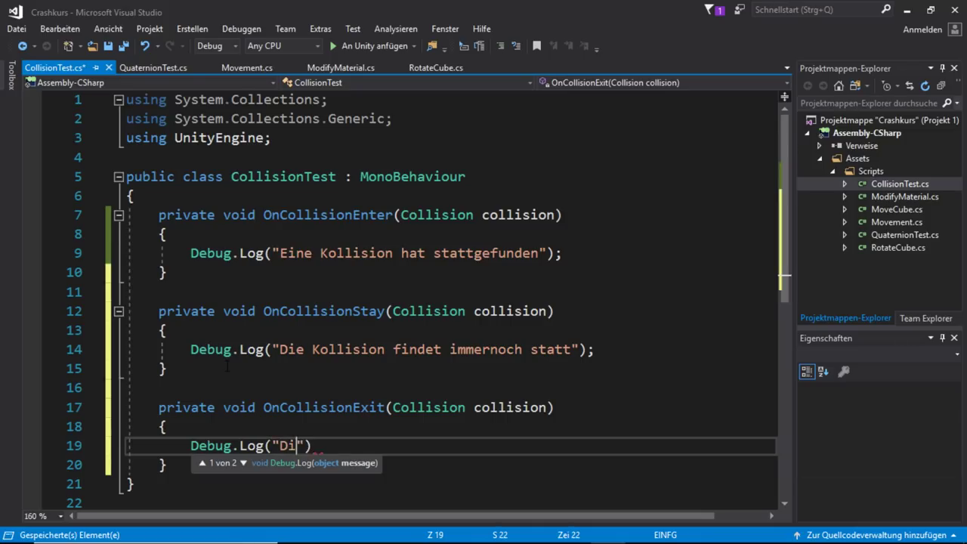
type("e Kollision is")
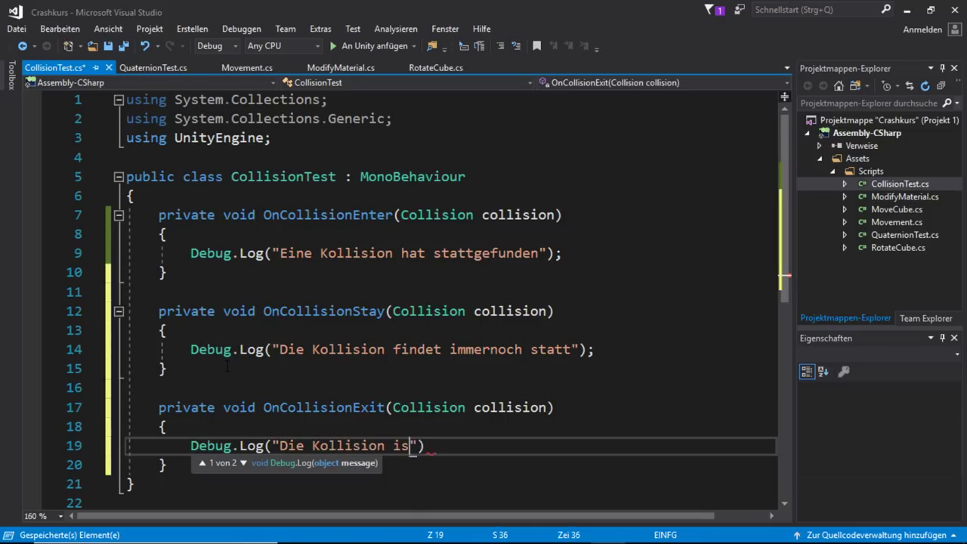
type("t zu e")
key("BackSpace")
type("ende")
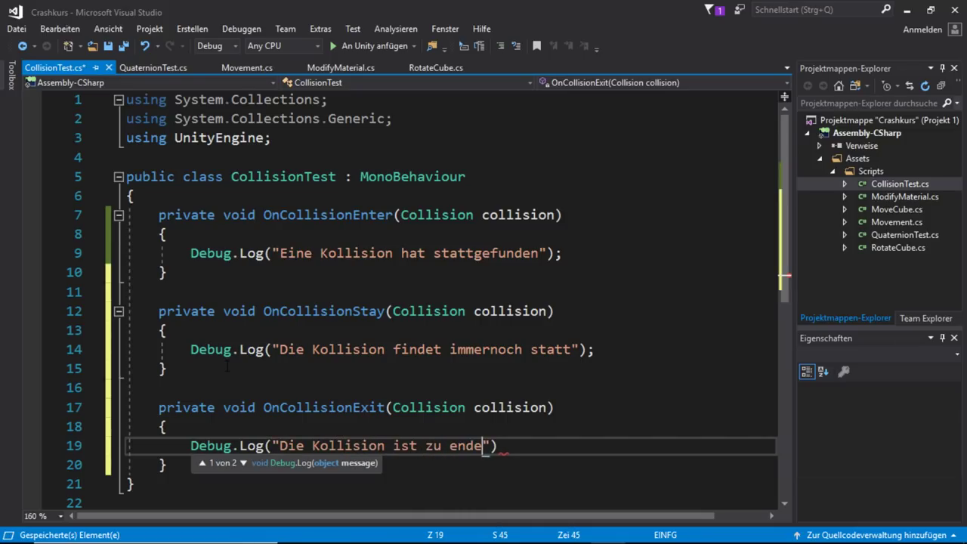
type("\");")
key("ctrl+s")
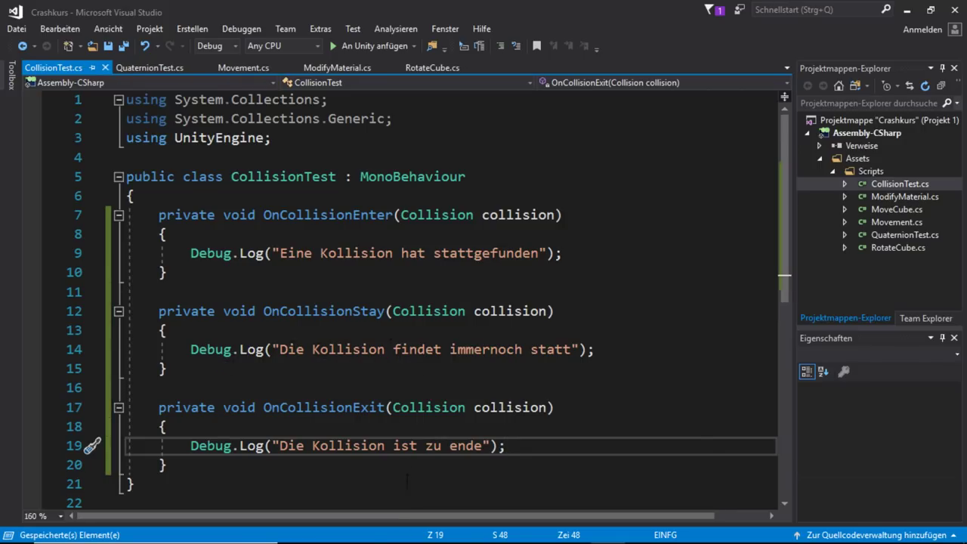
key("alt+Tab")
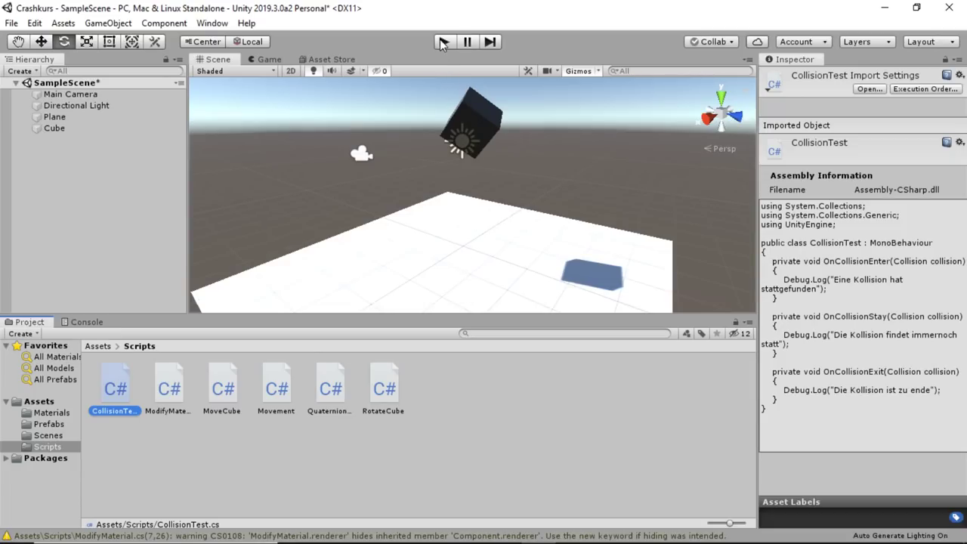
Play the scene and check the Console's enter, stay (319×) and exit collision messages, then stop
left_click(443, 42)
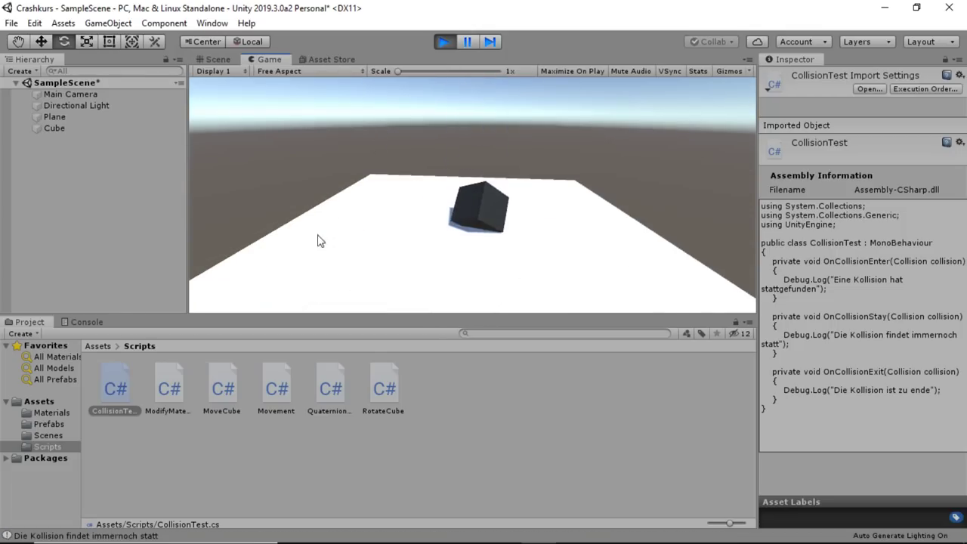
left_click(87, 323)
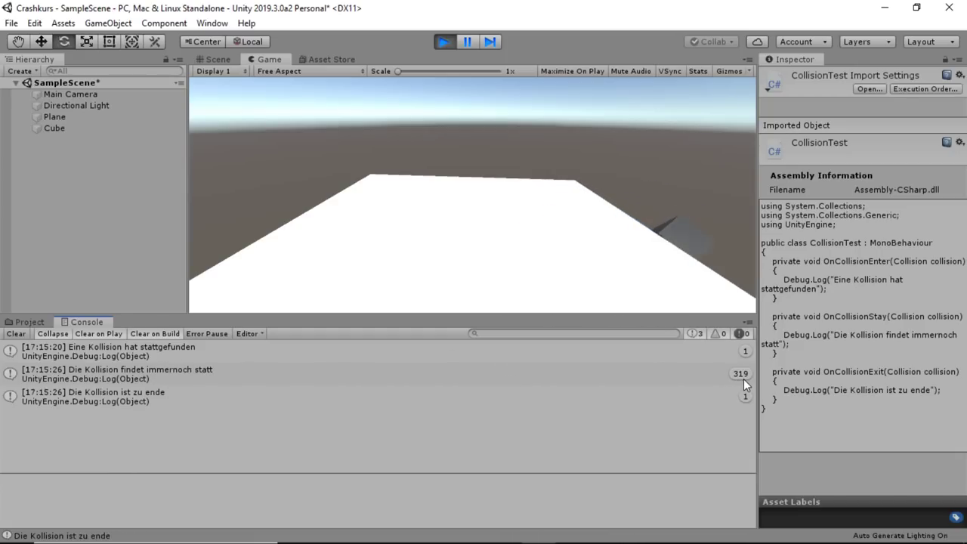
left_click(696, 397)
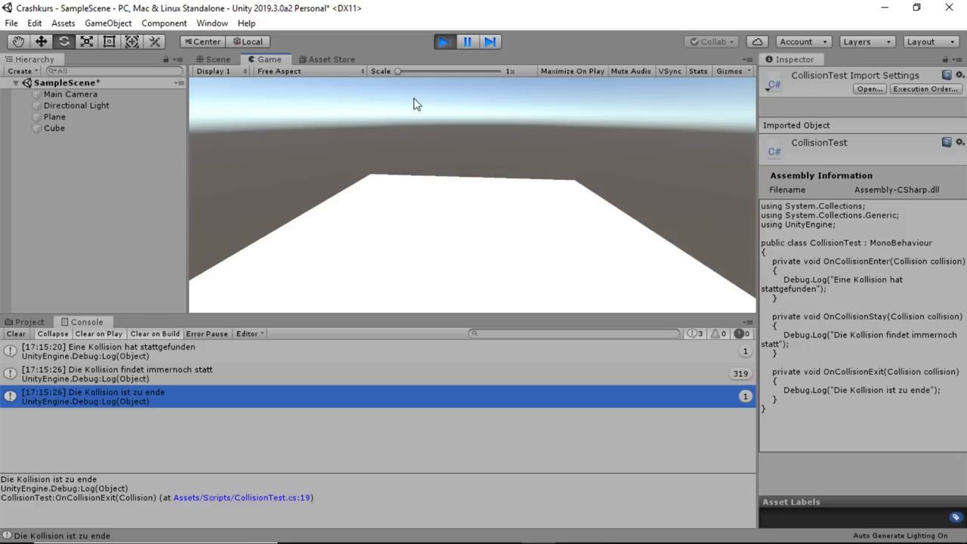
left_click(443, 42)
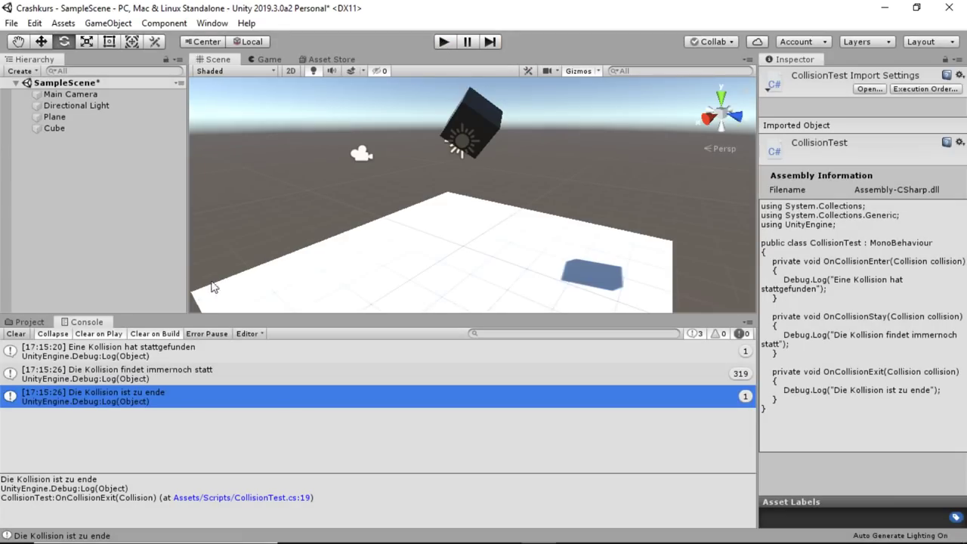
left_click(25, 326)
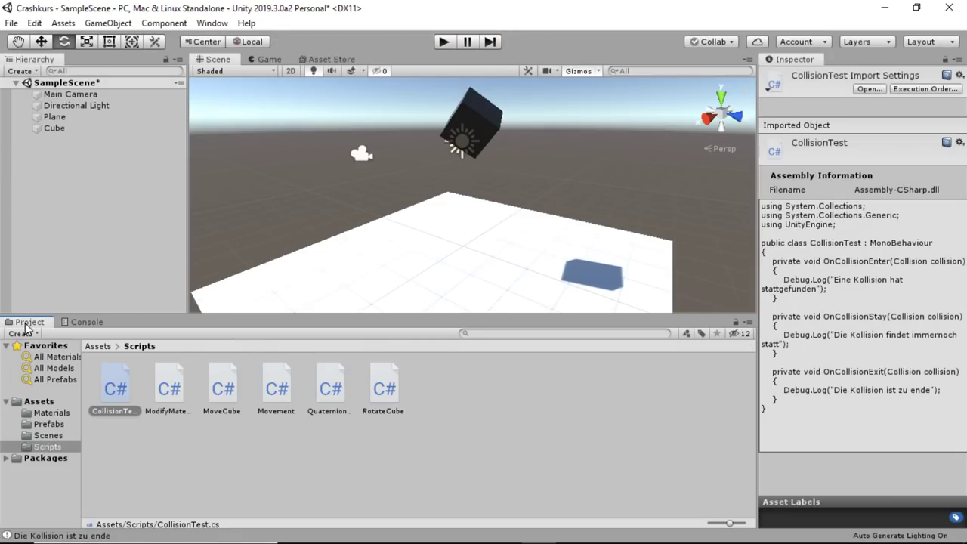
Delete lines 7–20 holding OnCollisionEnter, OnCollisionStay and OnCollisionExit from CollisionTest.cs
double_click(110, 392)
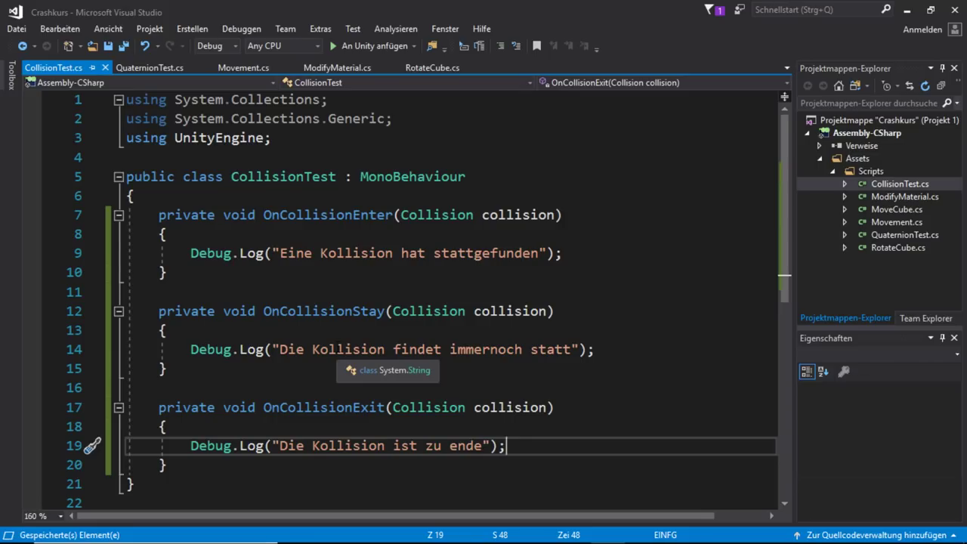
double_click(305, 215)
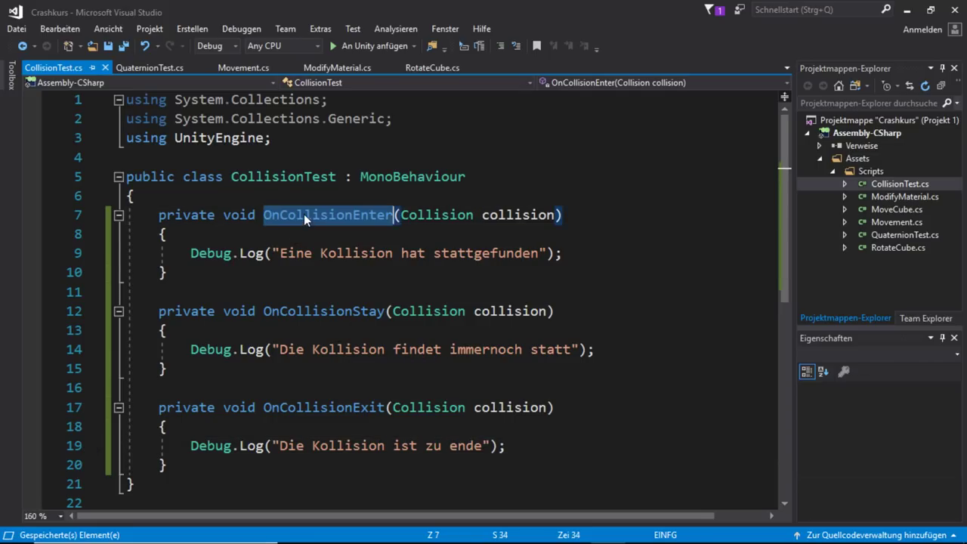
double_click(318, 311)
double_click(306, 406)
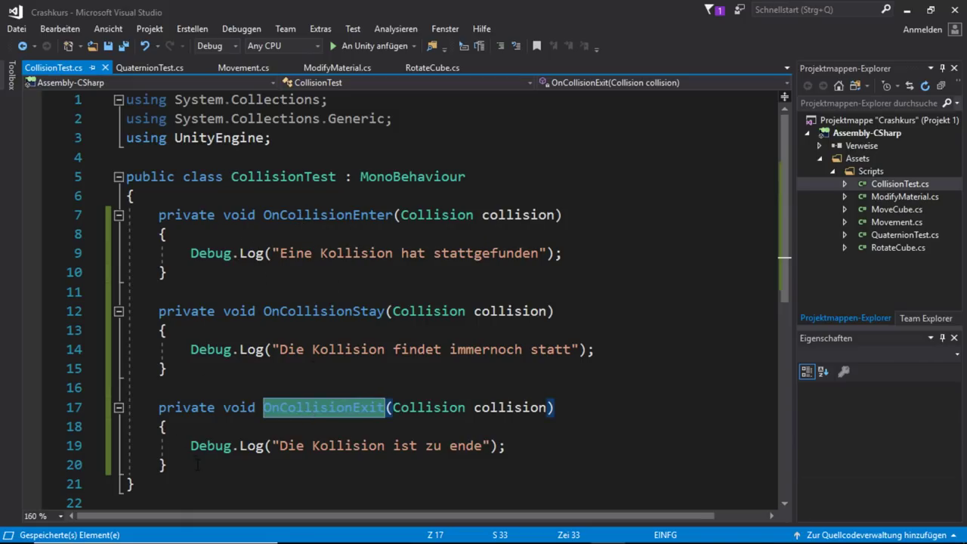
left_click_drag(197, 466, 126, 216)
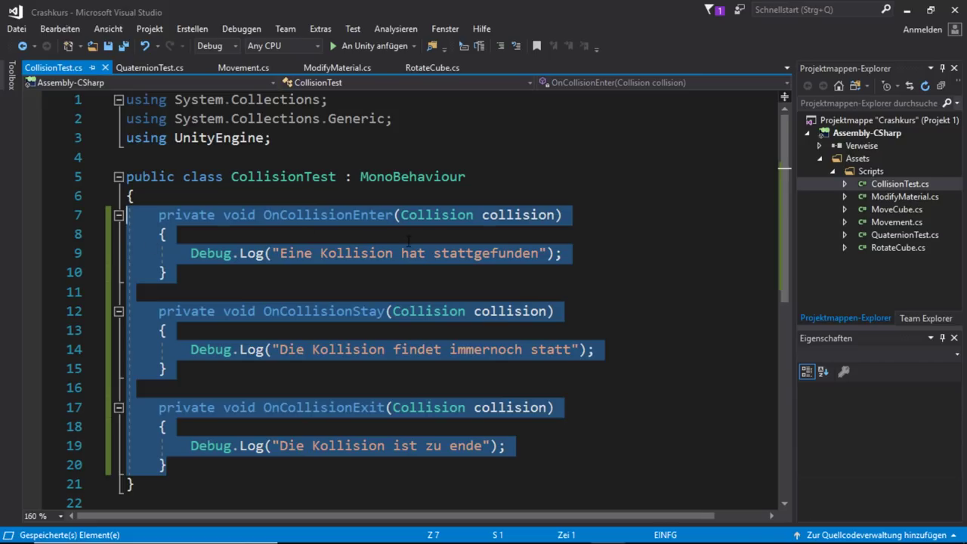
key("Delete")
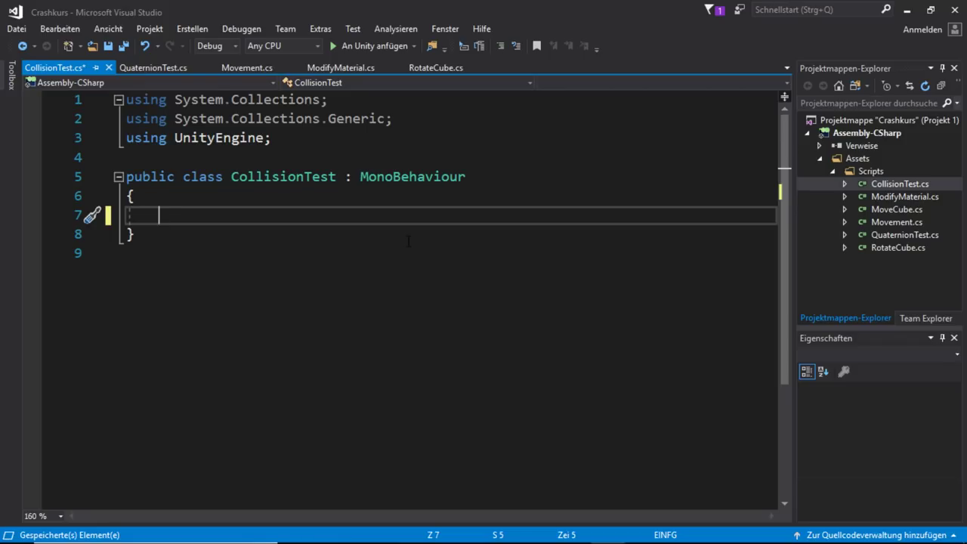
Declare private void OnTriggerEnter(Collider other) in CollisionTest, pointing out the Collider type and 'other' parameter
type("publ")
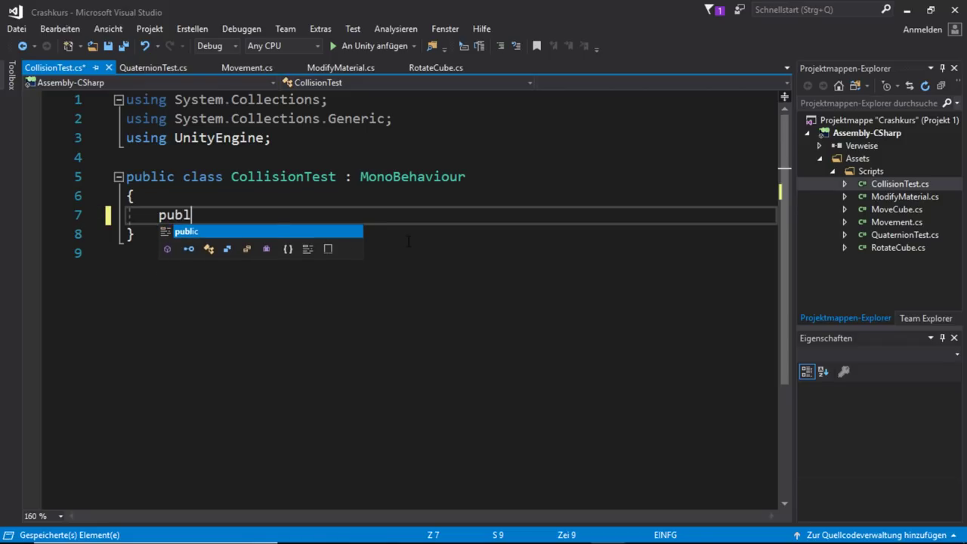
key("BackSpace")
key("BackSpace")
key("BackSpace")
key("BackSpace")
type("private v")
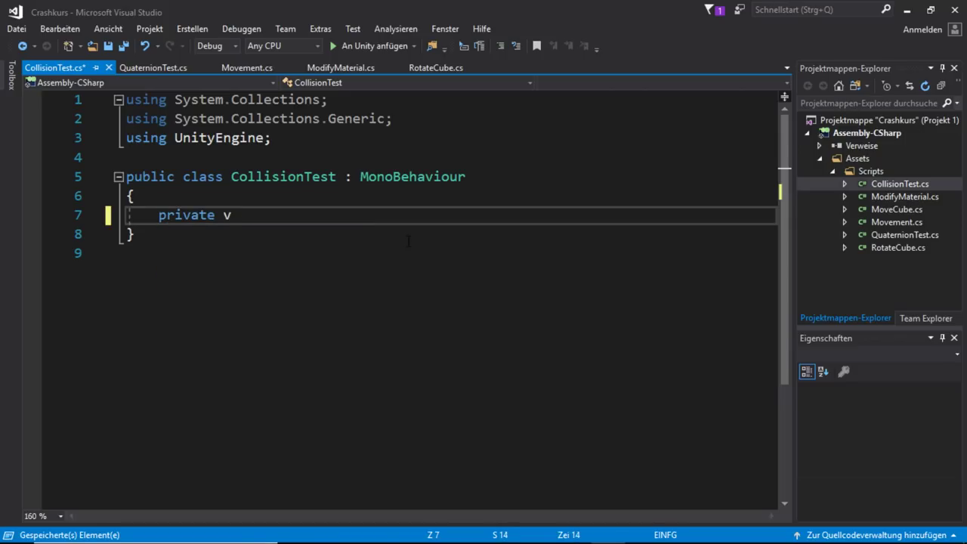
type("oid OnTrig")
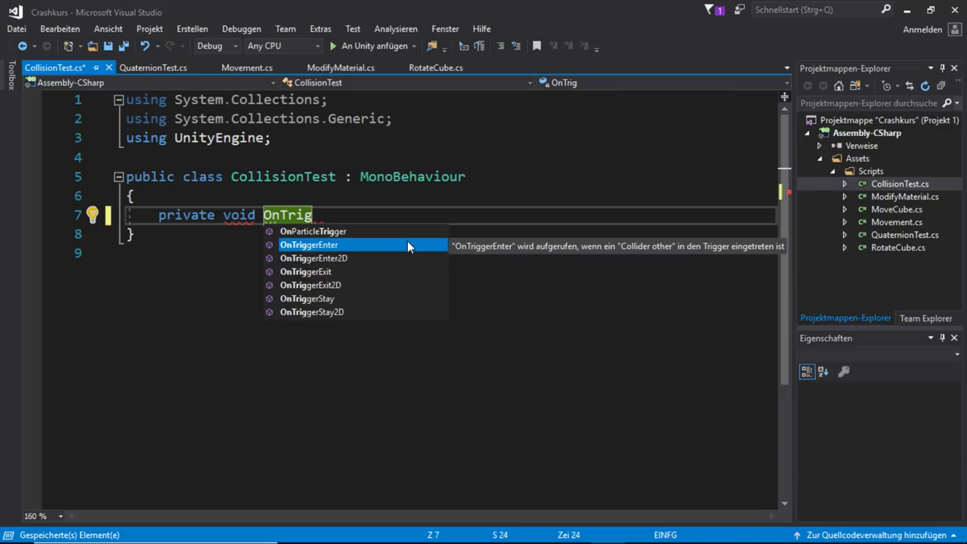
key("Return")
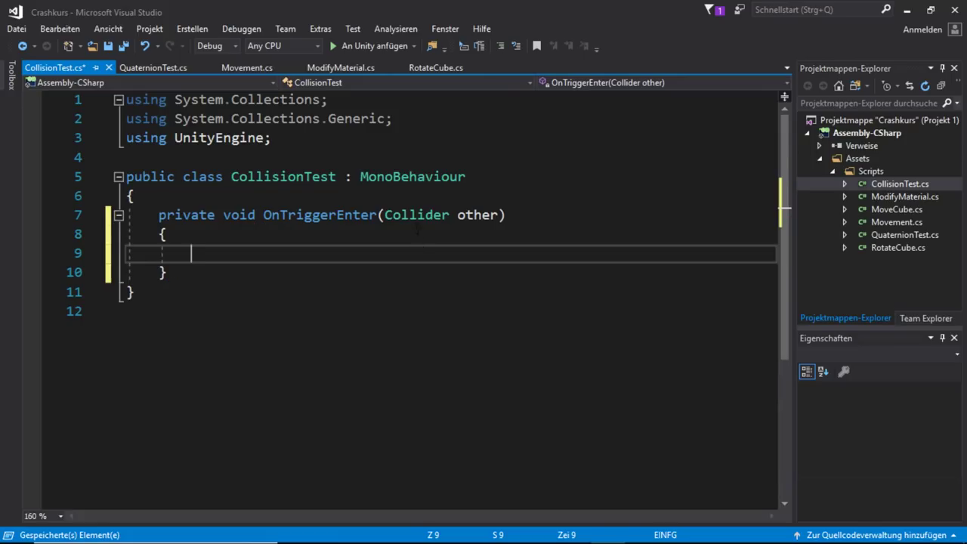
left_click(404, 215)
double_click(424, 214)
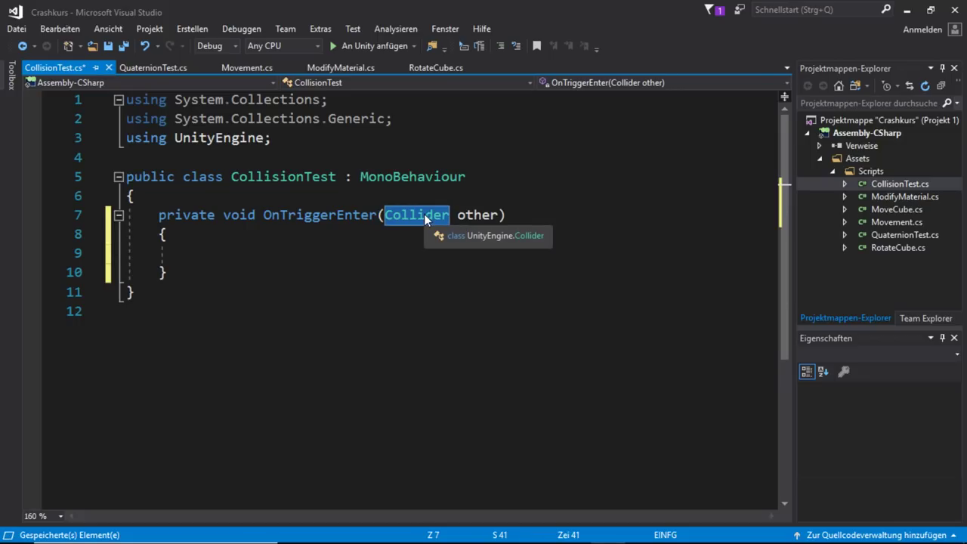
left_click(411, 215)
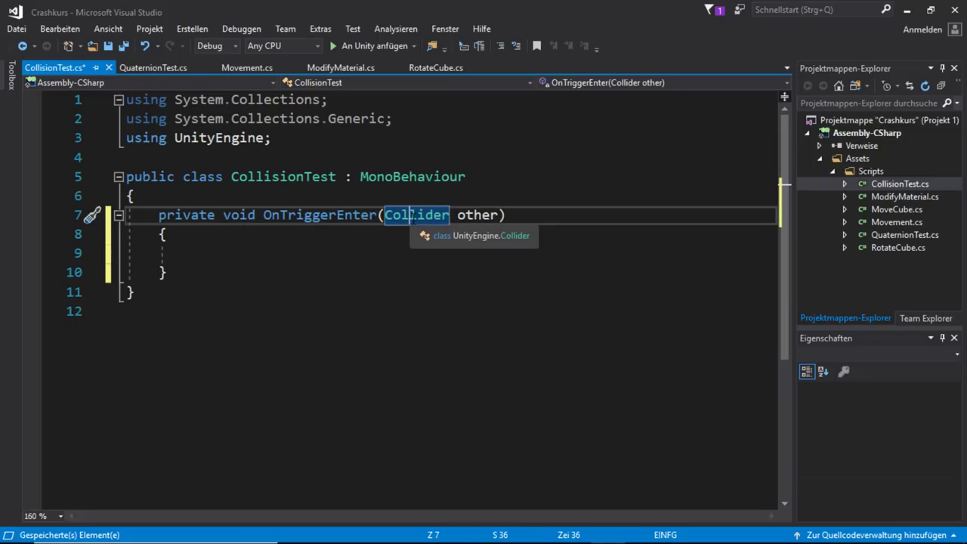
left_click(497, 215)
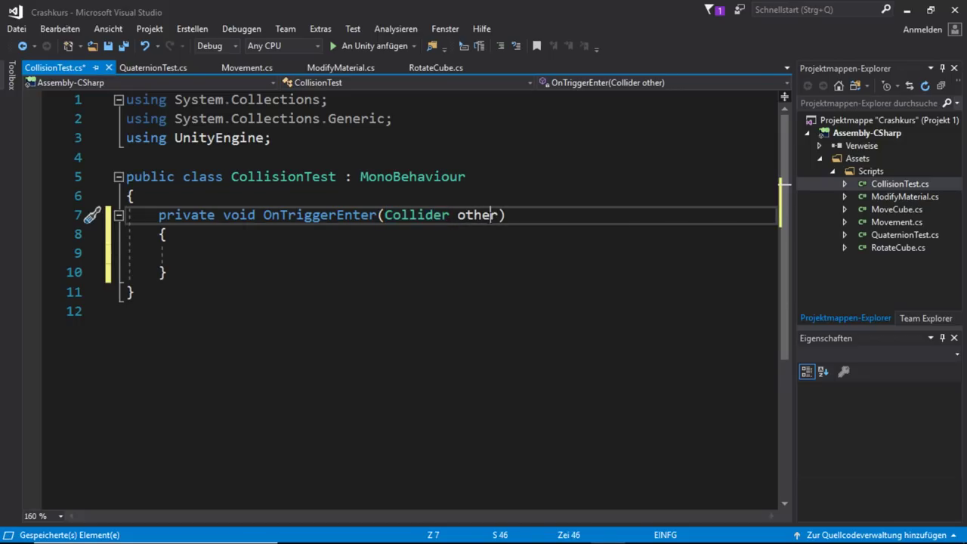
left_click(465, 216)
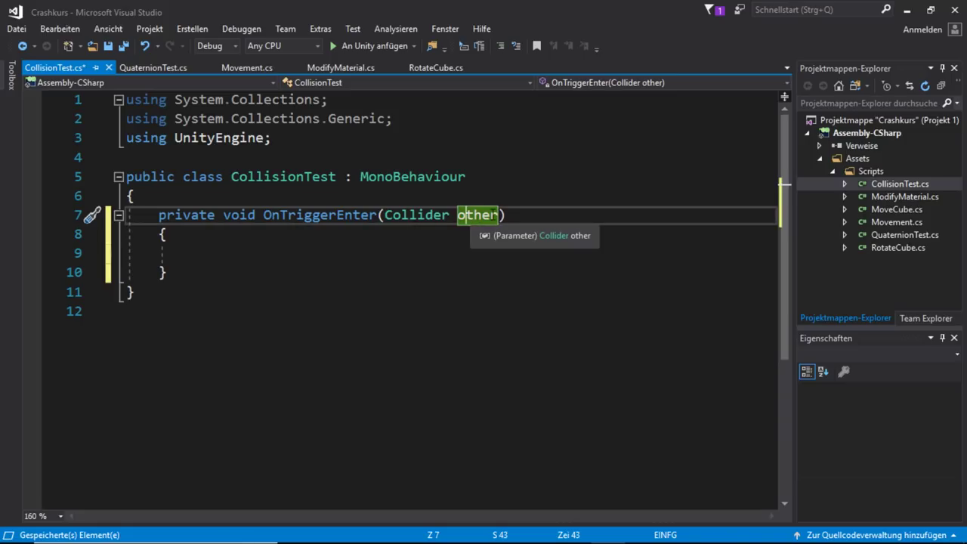
left_click(425, 215)
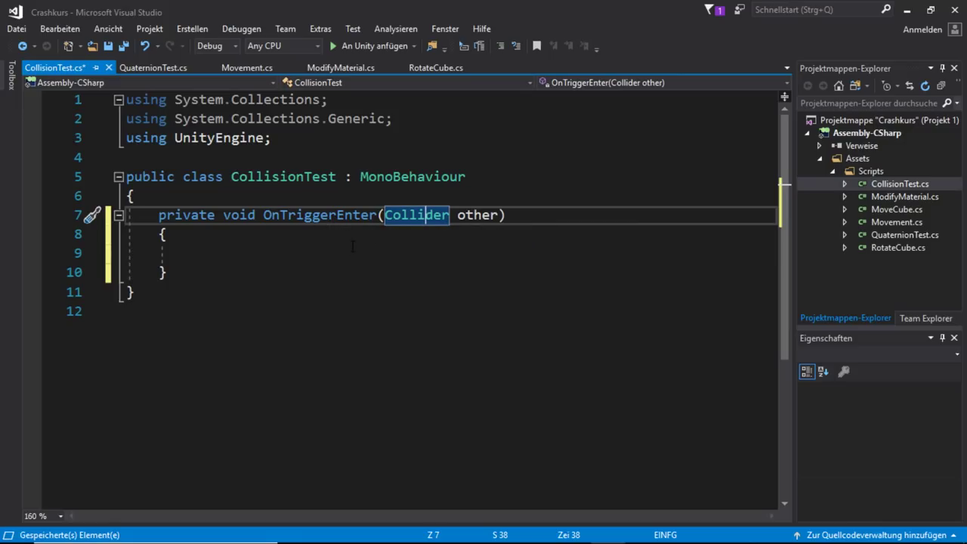
double_click(466, 217)
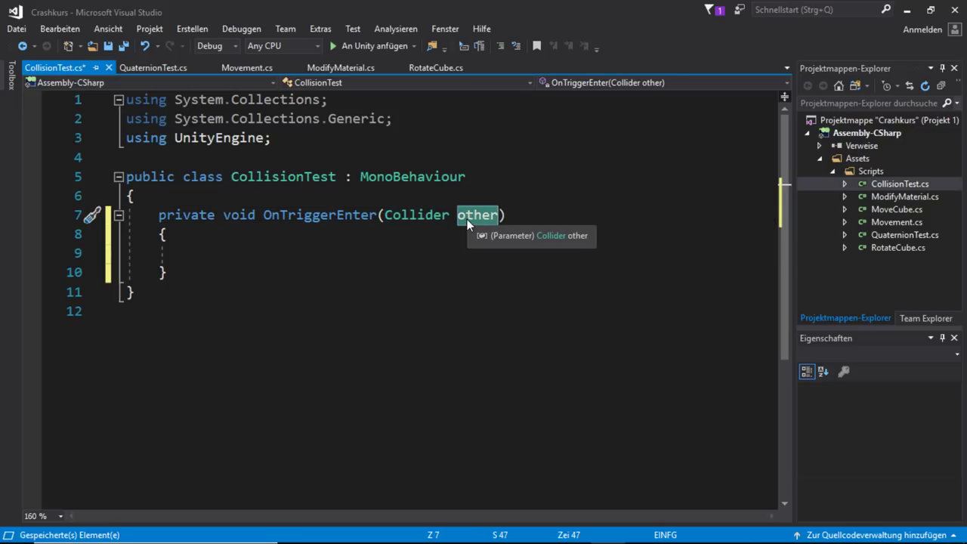
left_click(466, 218)
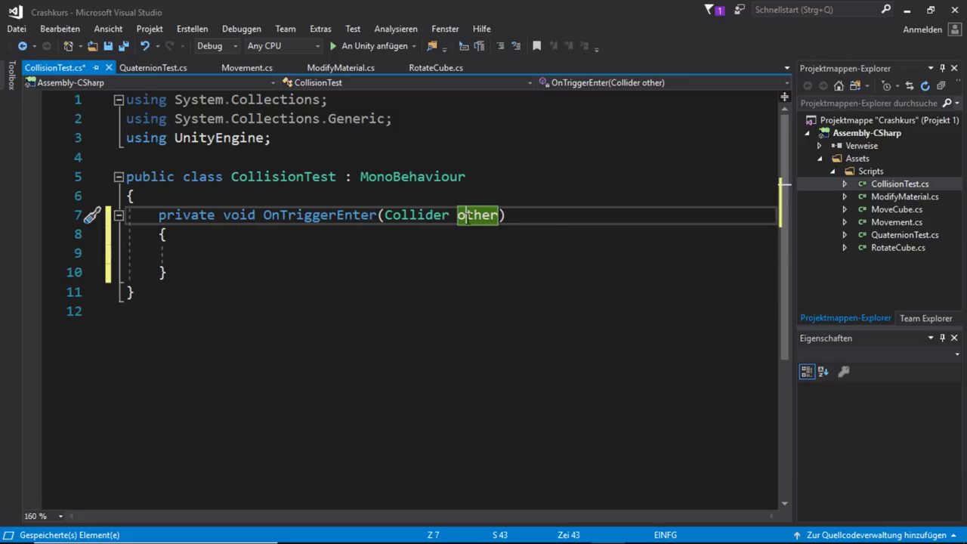
Log "Der Trigger wurde ausgelöst!" with Debug.Log in the method body, save, and return to Unity
left_click(232, 254)
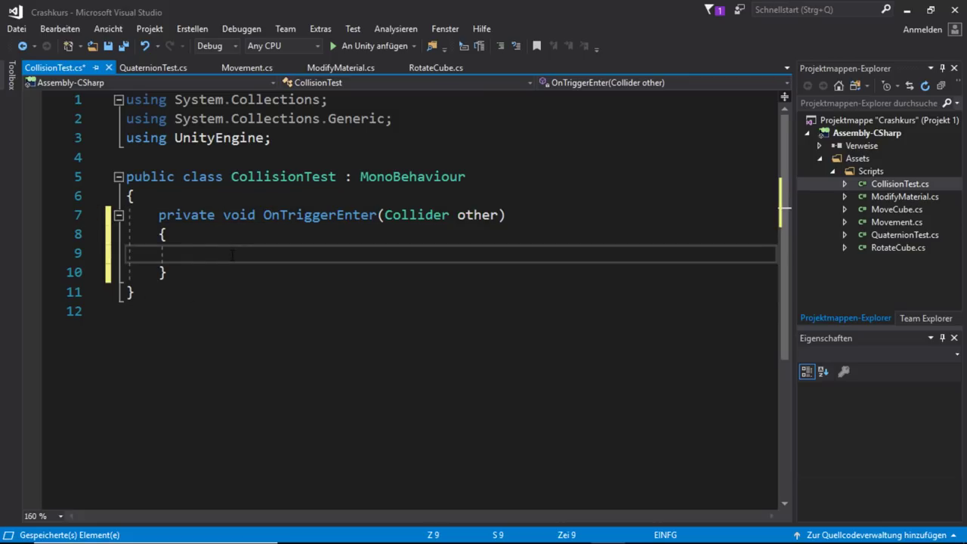
type("debu.l")
key("Tab")
type("(")
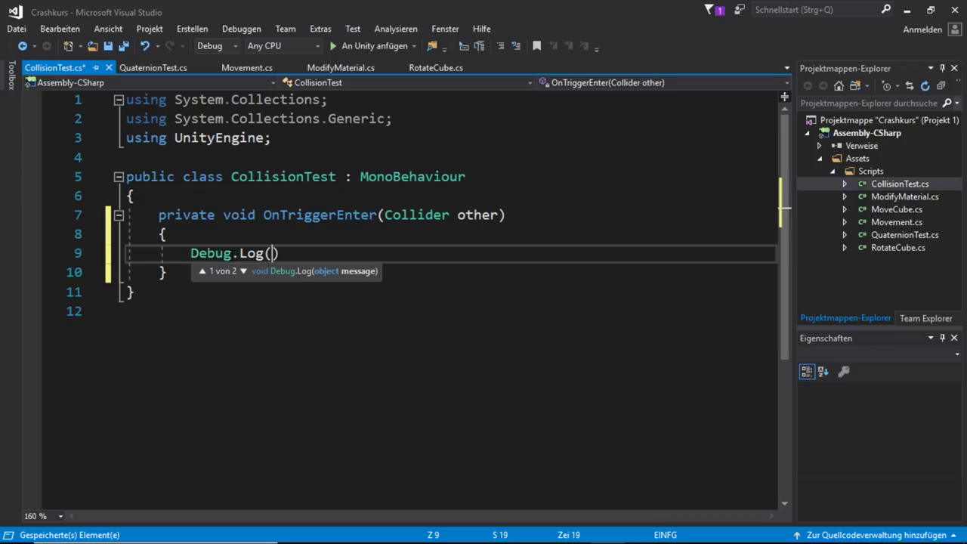
type("\"")
type("Der Tri")
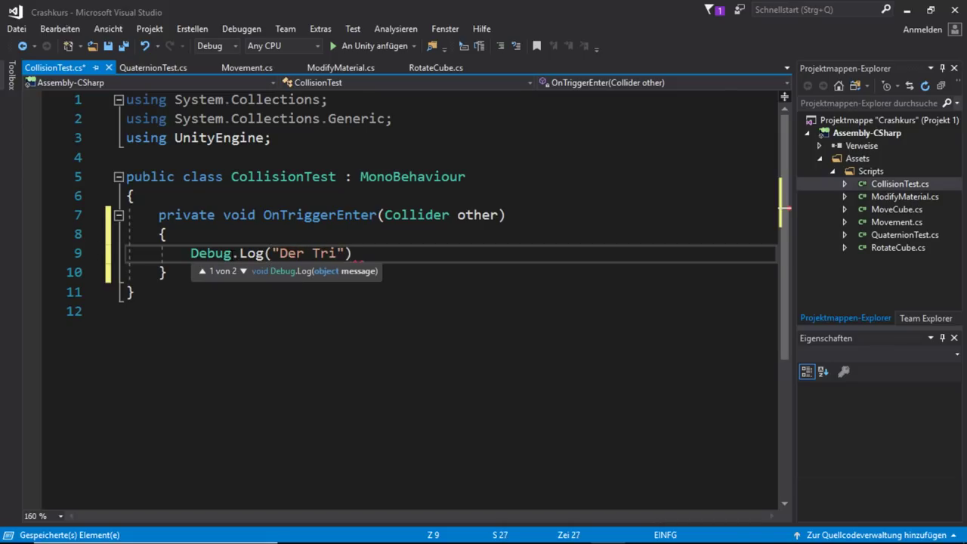
type("gger wur")
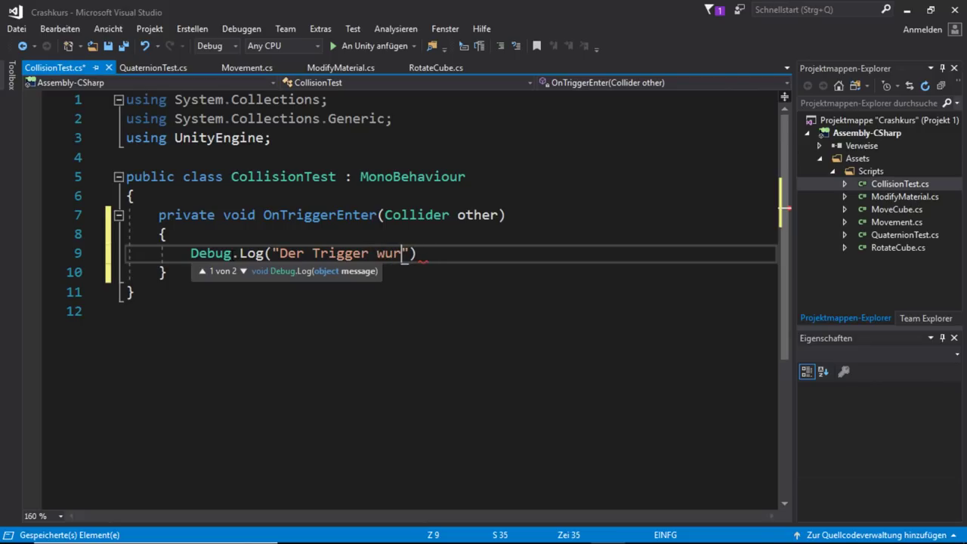
type("de ausgelöst!")
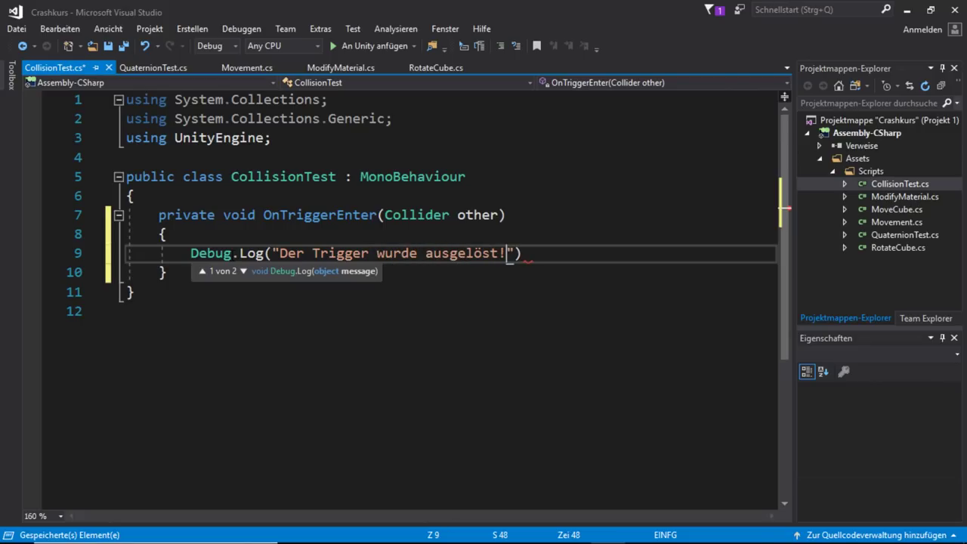
type("\");")
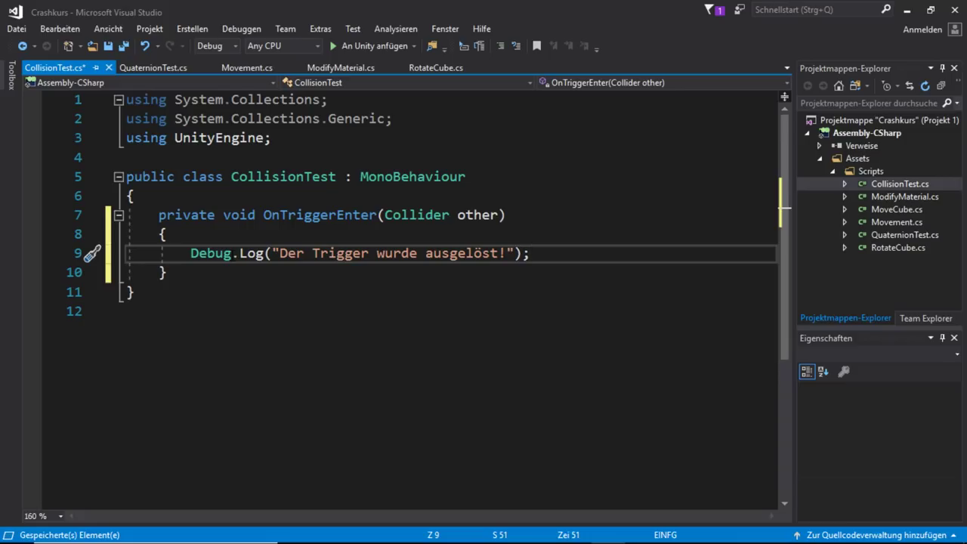
key("ctrl+s")
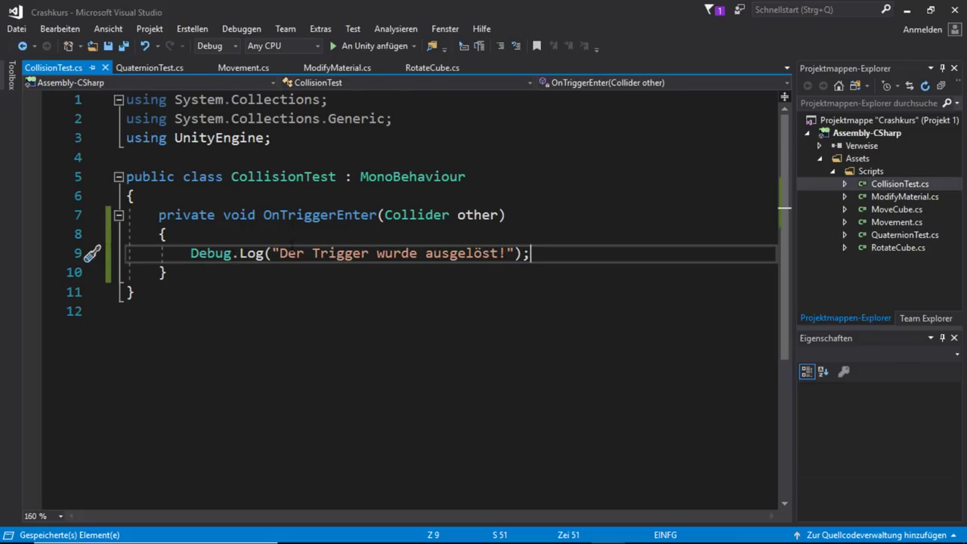
key("alt+Tab")
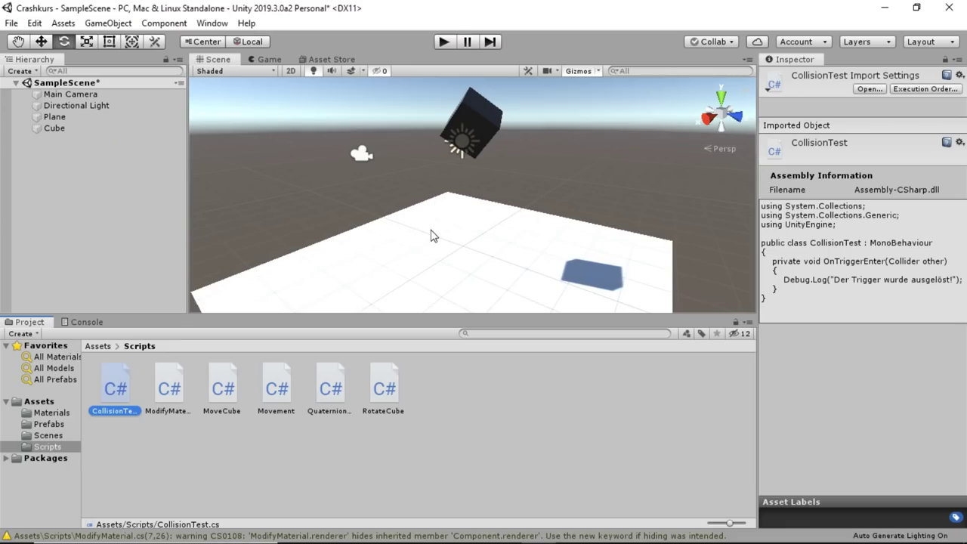
Tick Convex on the Plane's Mesh Collider
left_click(433, 237)
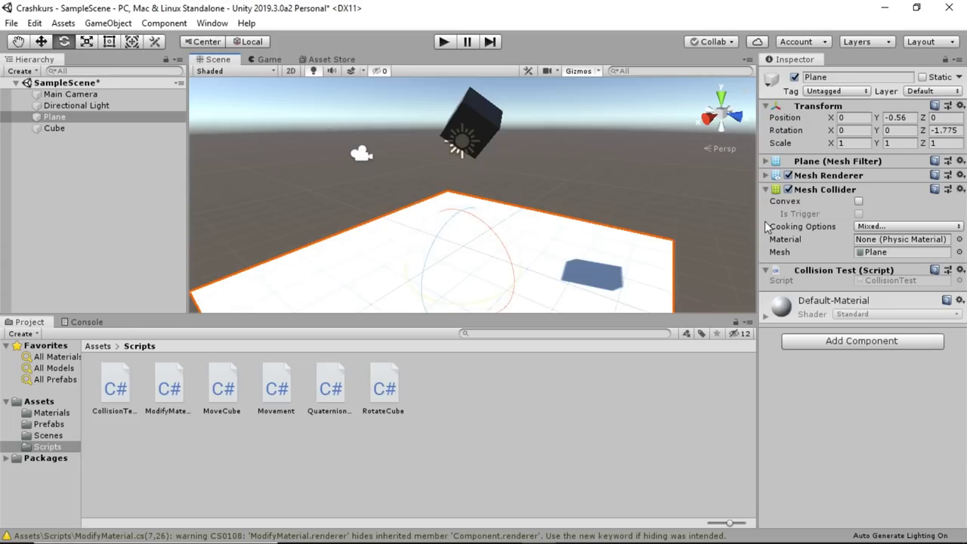
left_click(858, 202)
left_click(700, 194)
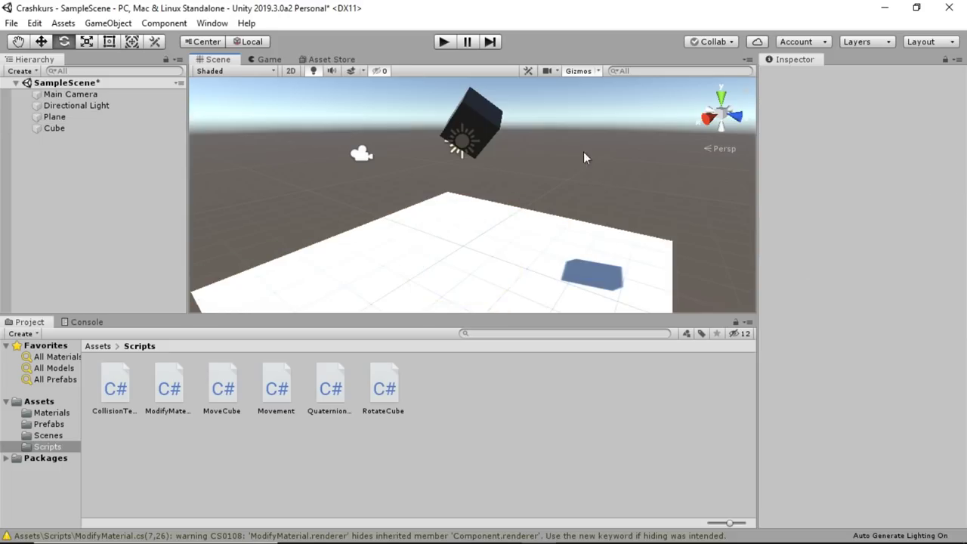
Run the scene, check the Console for "Der Trigger wurde ausgelöst!", then stop play mode
left_click(443, 43)
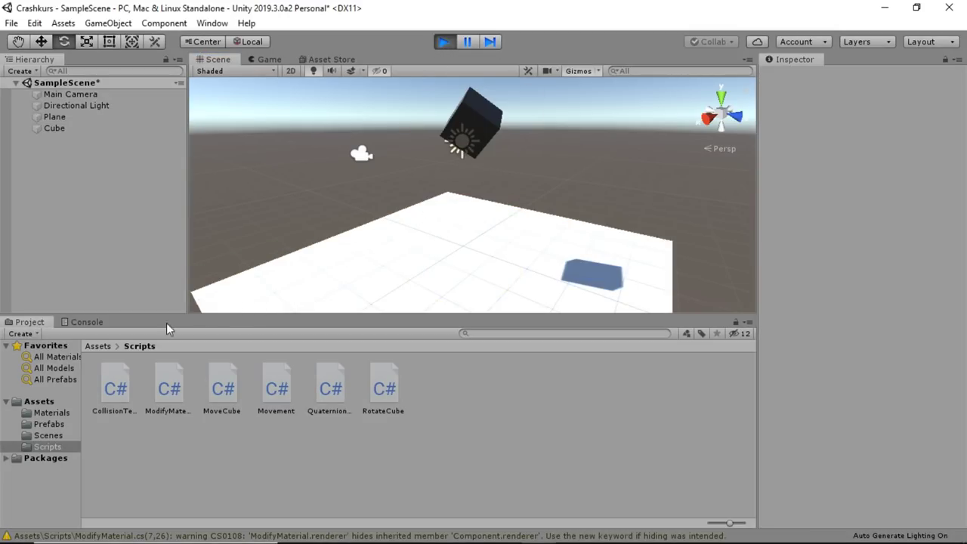
left_click(84, 325)
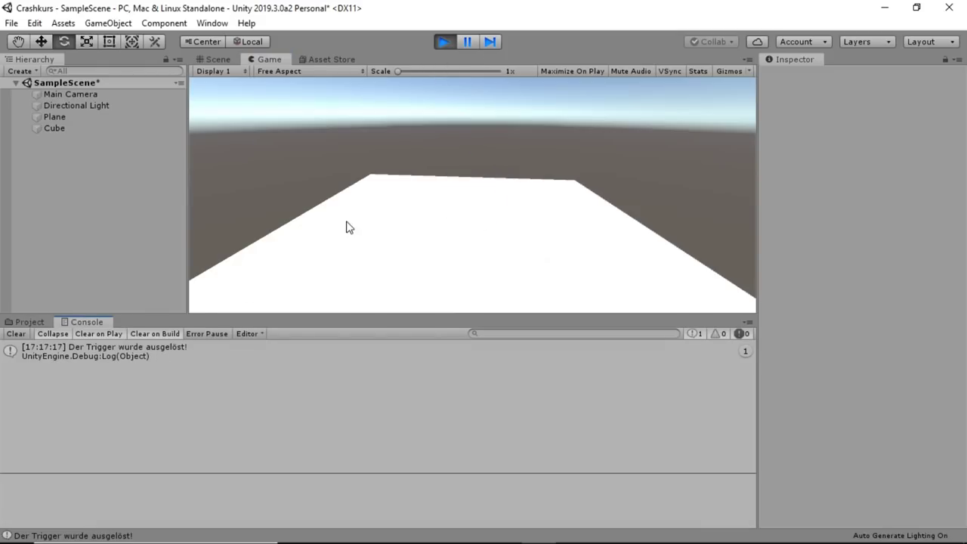
left_click(441, 45)
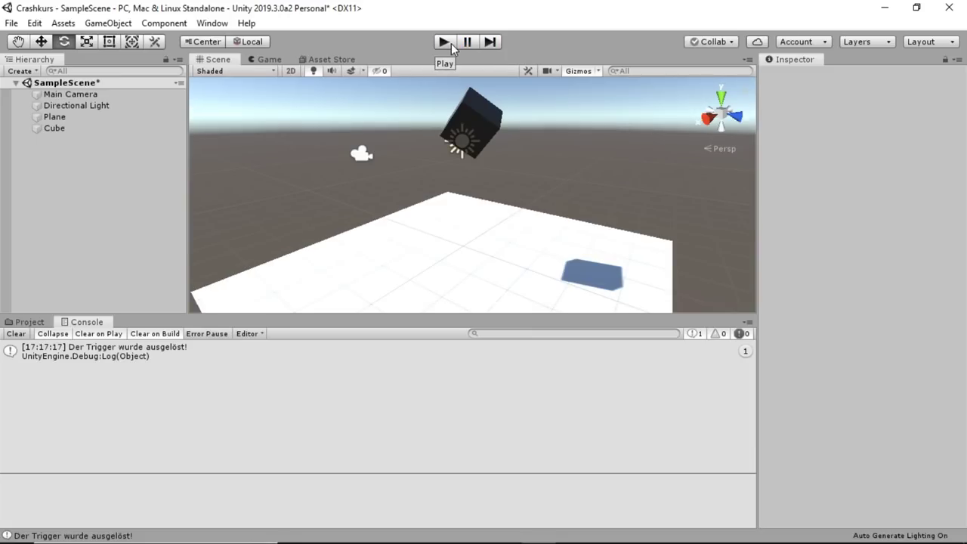